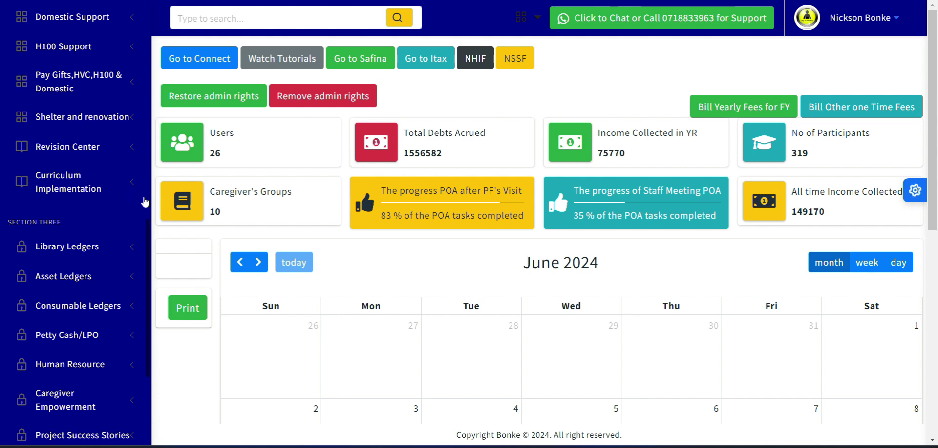
# Open the Add Voting Timeframe page of the Poya Section.
pyautogui.scroll(-5, 149, 246)
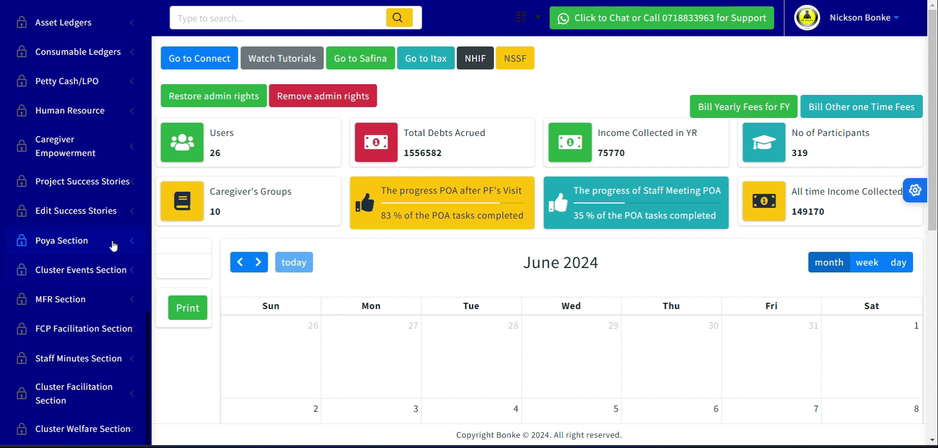
pyautogui.click(71, 240)
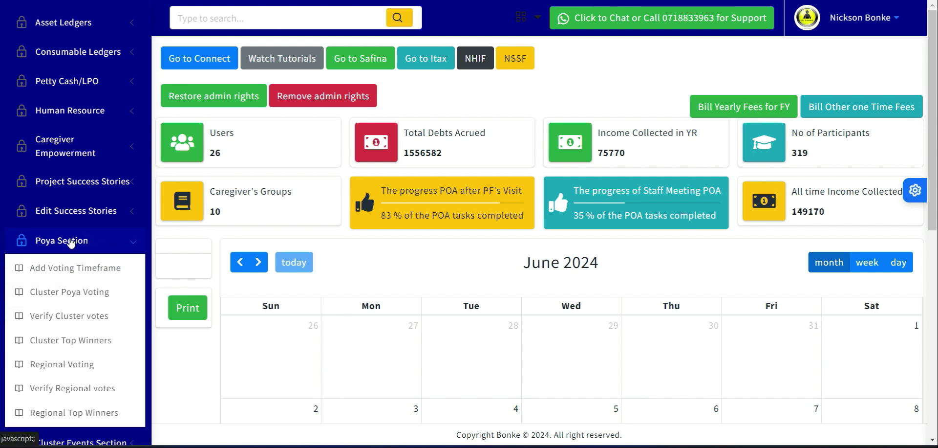
pyautogui.click(52, 272)
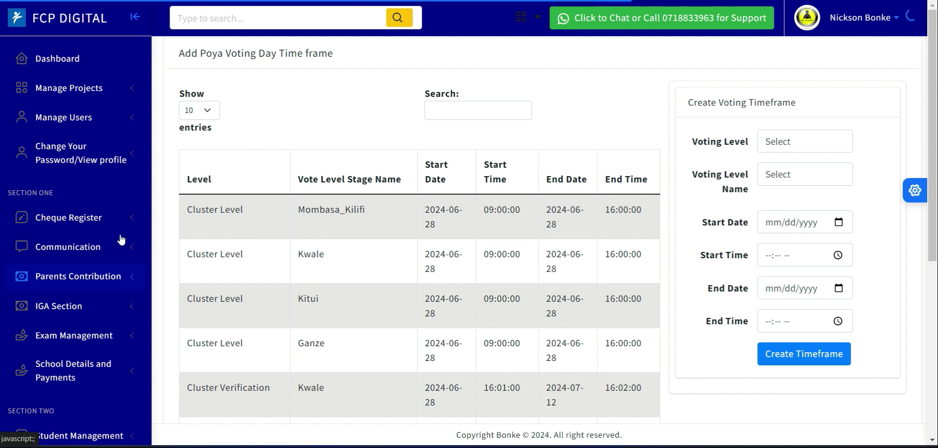
# In the Create Voting Timeframe form, set the voting level to Cluster and the voting level name to Ganze.
pyautogui.moveTo(937, 95); pyautogui.dragTo(937, 116)
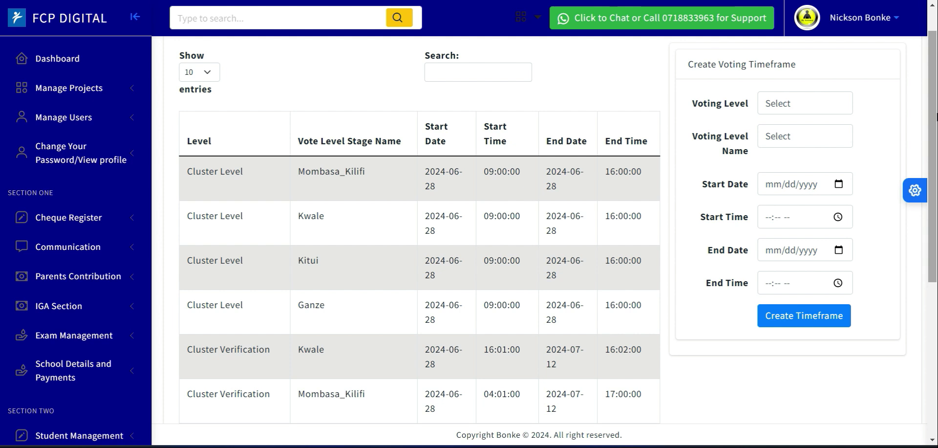
pyautogui.moveTo(937, 116)
pyautogui.mouseDown()
pyautogui.moveTo(937, 104)
pyautogui.moveTo(937, 141)
pyautogui.moveTo(936, 125)
pyautogui.mouseUp()
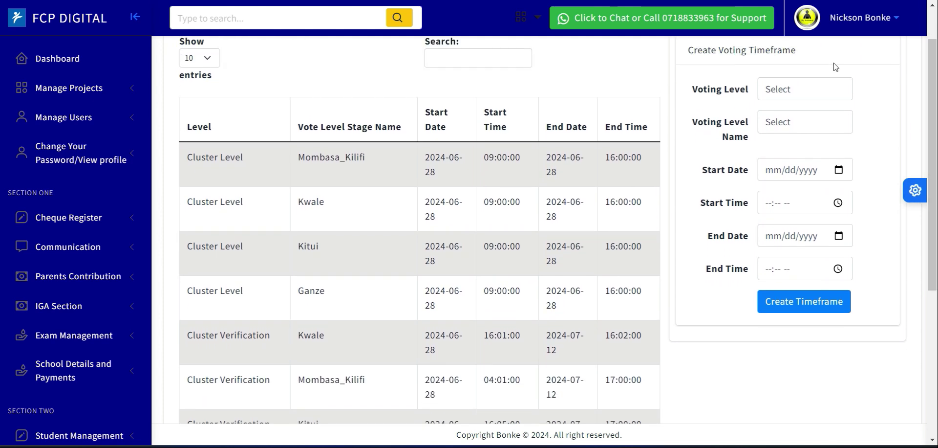
pyautogui.click(787, 96)
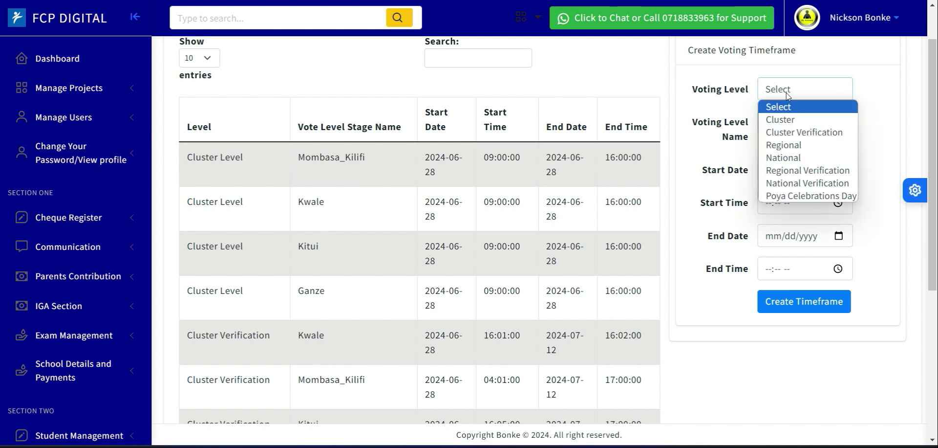
pyautogui.click(796, 126)
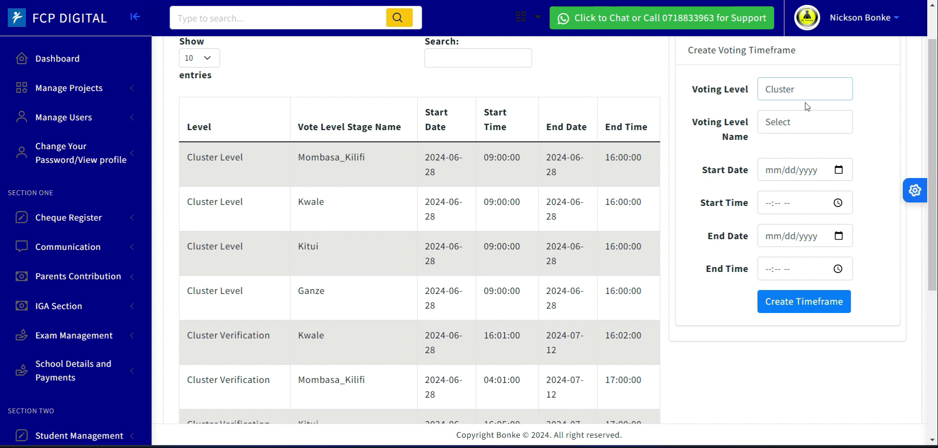
pyautogui.click(777, 126)
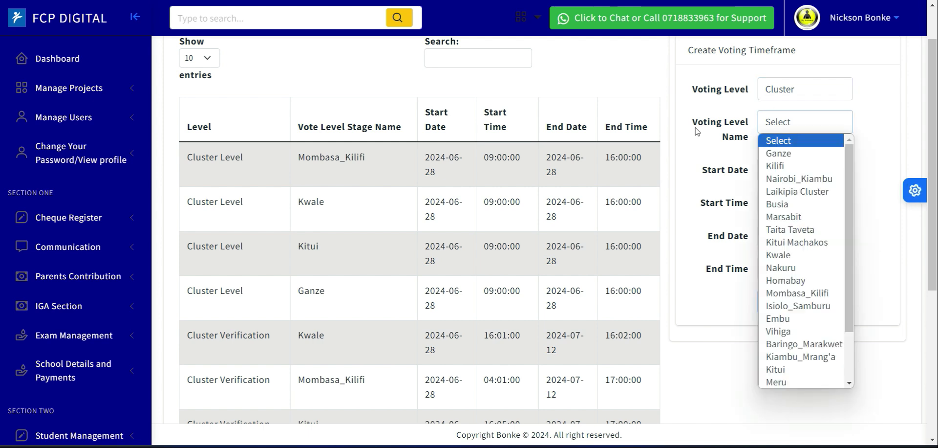
pyautogui.click(797, 153)
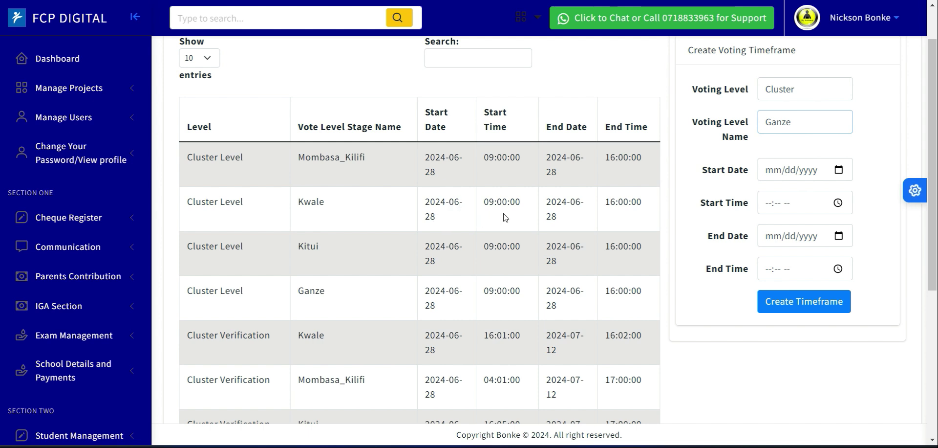
# Set the voting timeframe's start date to 06/28/2024 and its start time to 09:00 AM.
pyautogui.moveTo(521, 206); pyautogui.dragTo(481, 208)
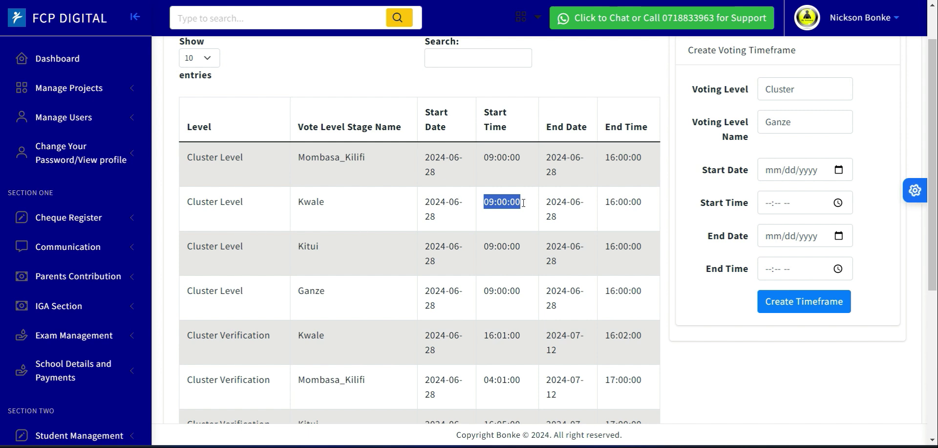
pyautogui.click(839, 171)
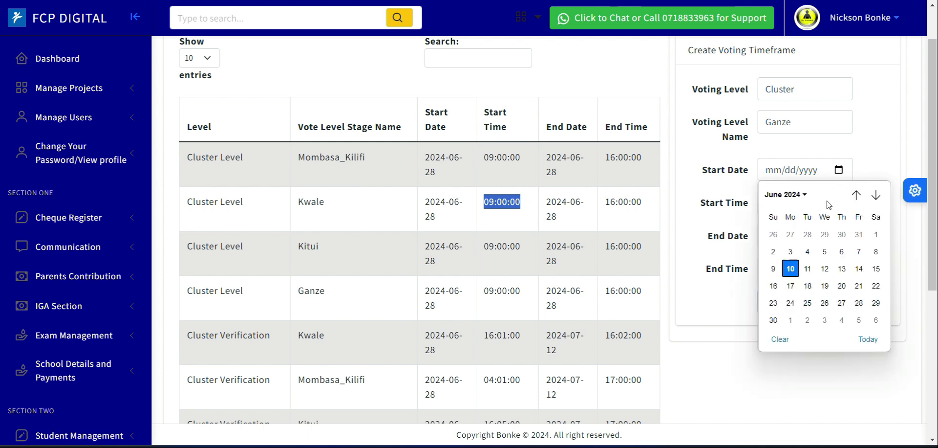
pyautogui.click(859, 303)
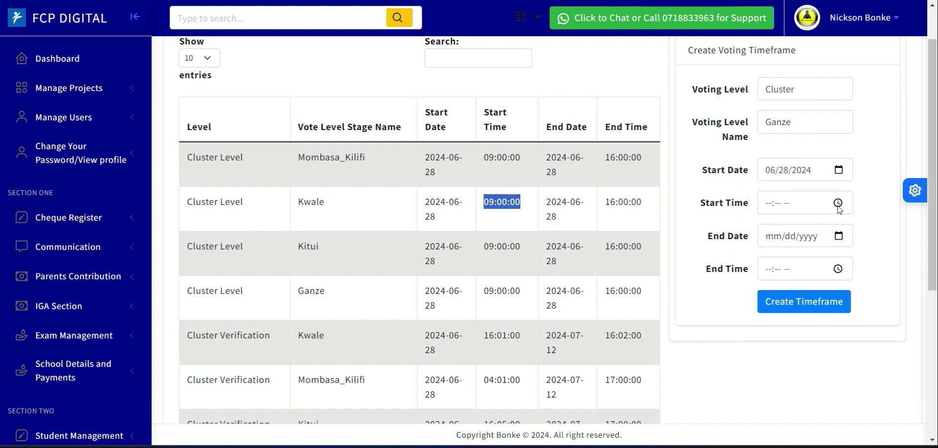
pyautogui.click(839, 203)
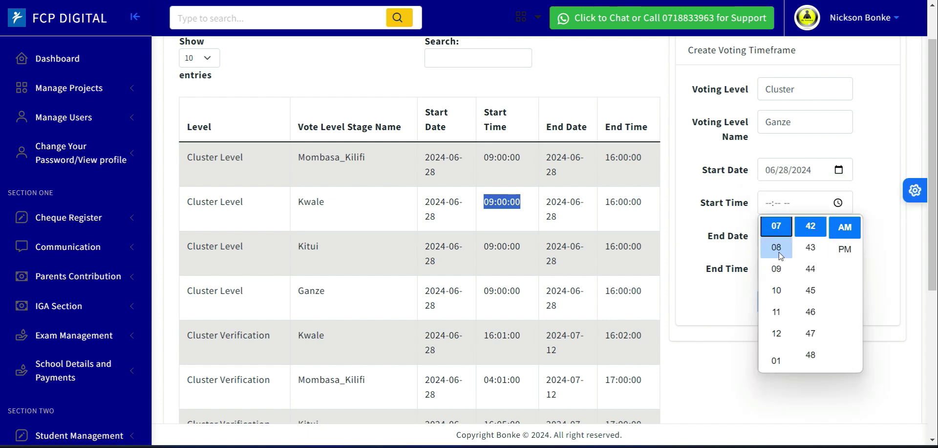
pyautogui.click(778, 269)
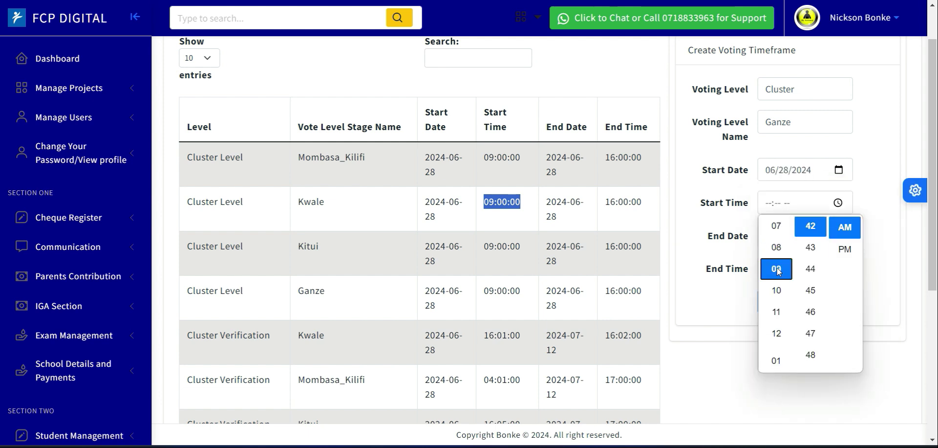
pyautogui.click(815, 231)
pyautogui.press('Up')
pyautogui.press('Up')
pyautogui.press('Up')
pyautogui.press('Up')
pyautogui.press('Up')
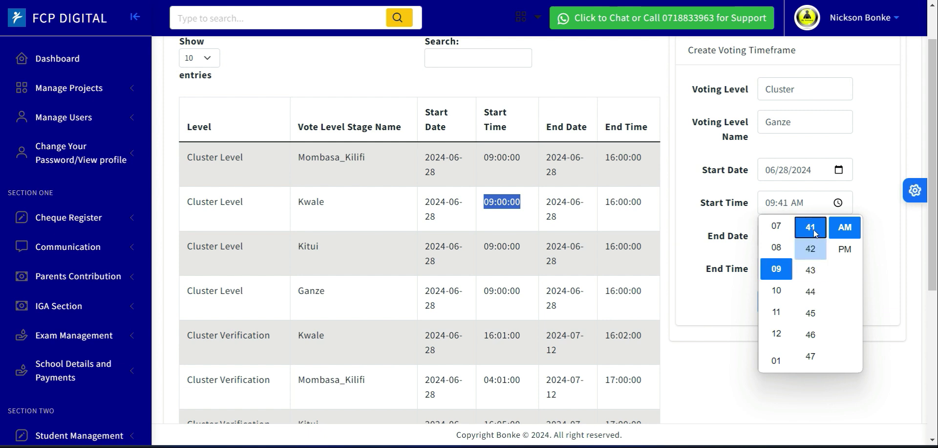
pyautogui.press('Up')
pyautogui.press('Up')
pyautogui.press('Up')
pyautogui.press('Up')
pyautogui.press('Up')
pyautogui.press('Up')
pyautogui.press('Up')
pyautogui.press('Up')
pyautogui.press('Up')
pyautogui.press('Up')
pyautogui.press('Up')
pyautogui.press('Up')
pyautogui.press('Up')
pyautogui.press('Up')
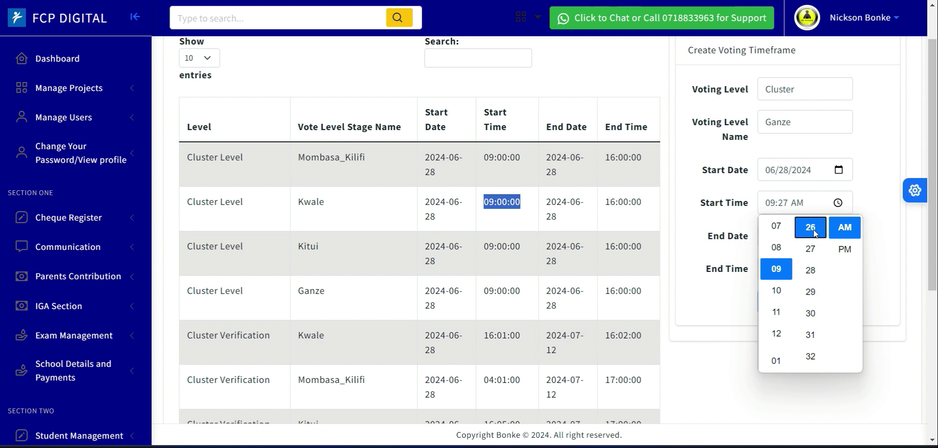
pyautogui.click(785, 206)
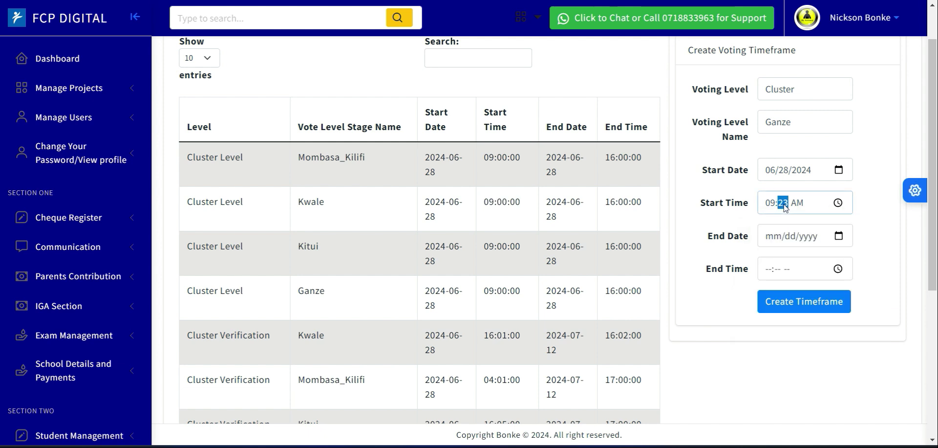
pyautogui.write('00')
# Set the voting timeframe's end date to 06/28/2024 and its end time to 04:00 PM.
pyautogui.click(839, 236)
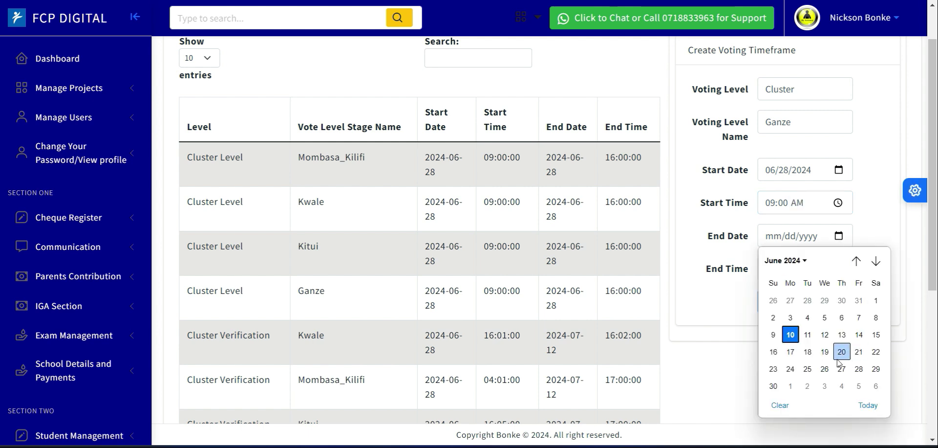
pyautogui.click(859, 369)
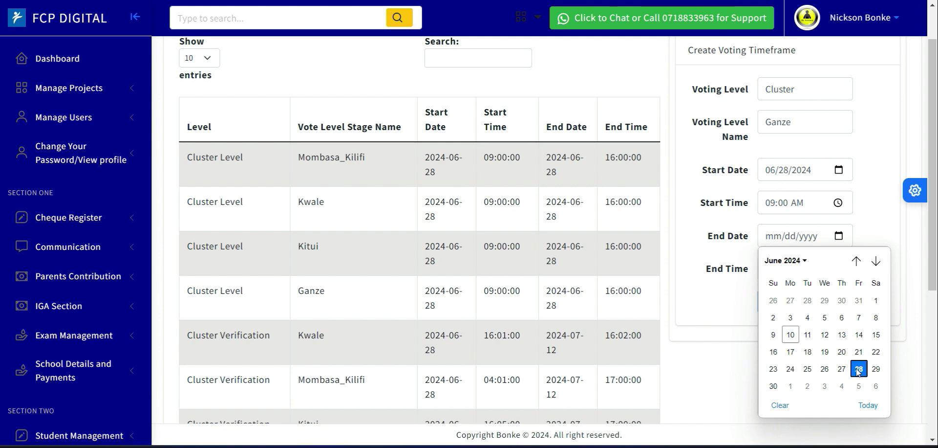
pyautogui.click(839, 268)
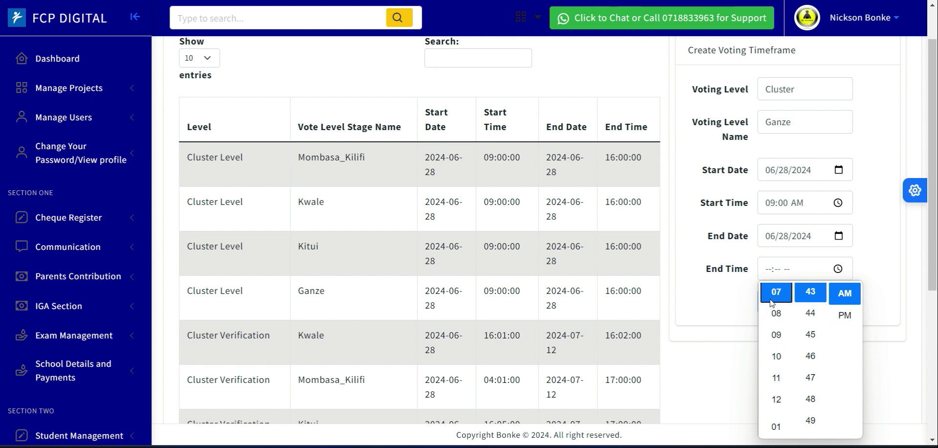
pyautogui.press('Down')
pyautogui.press('Down')
pyautogui.press('Down')
pyautogui.press('Down')
pyautogui.press('Down')
pyautogui.press('Down')
pyautogui.press('Down')
pyautogui.press('Down')
pyautogui.press('Down')
pyautogui.press('Down')
pyautogui.press('Down')
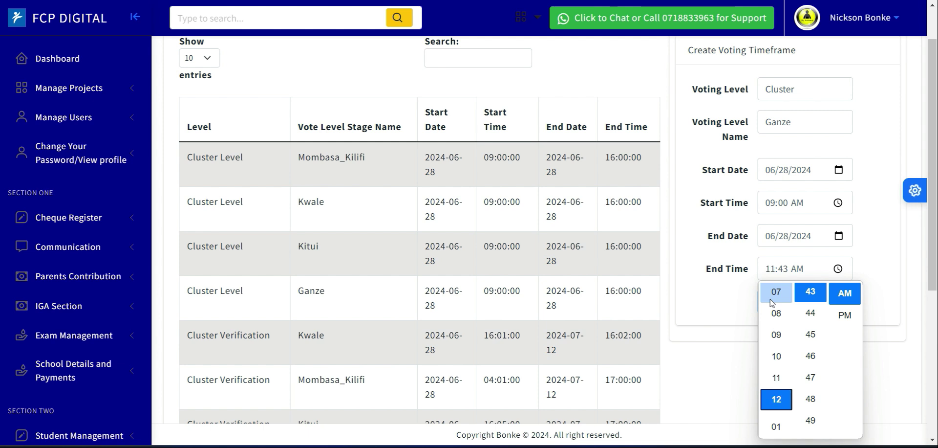
pyautogui.press('Down')
pyautogui.press('Down')
pyautogui.press('Down')
pyautogui.press('Down')
pyautogui.press('Down')
pyautogui.press('Down')
pyautogui.press('Down')
pyautogui.press('Down')
pyautogui.press('Down')
pyautogui.press('Down')
pyautogui.press('Down')
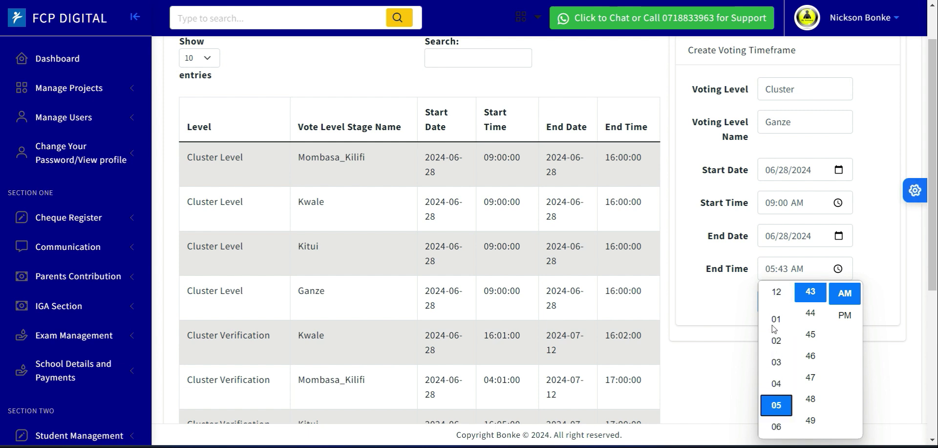
pyautogui.click(777, 385)
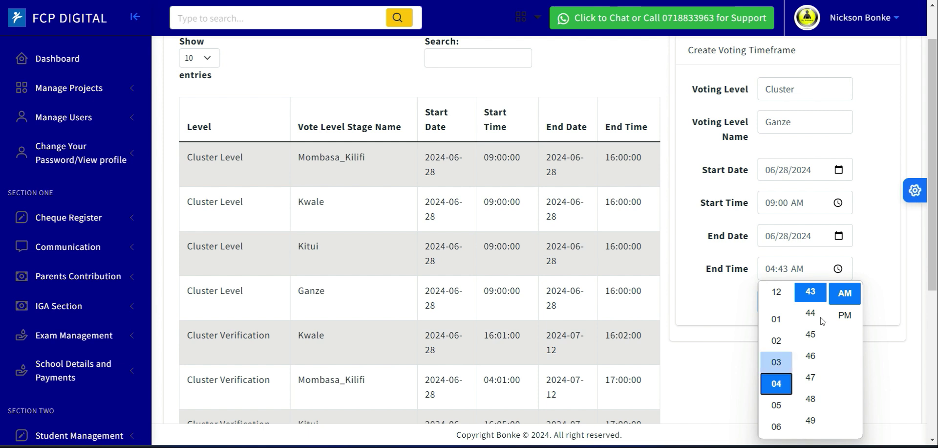
pyautogui.click(844, 317)
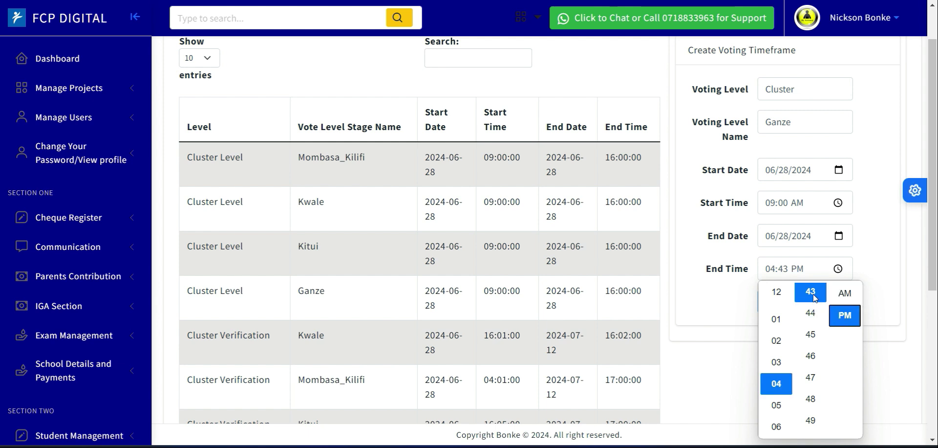
pyautogui.click(782, 269)
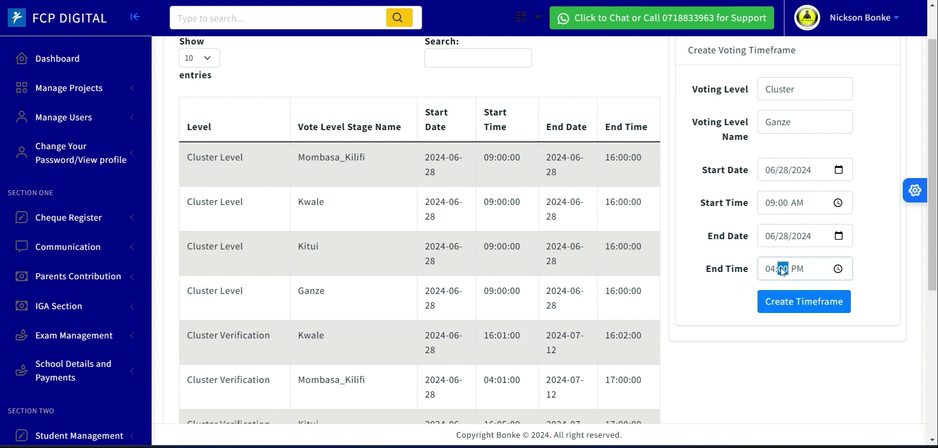
pyautogui.click(886, 271)
pyautogui.click(767, 172)
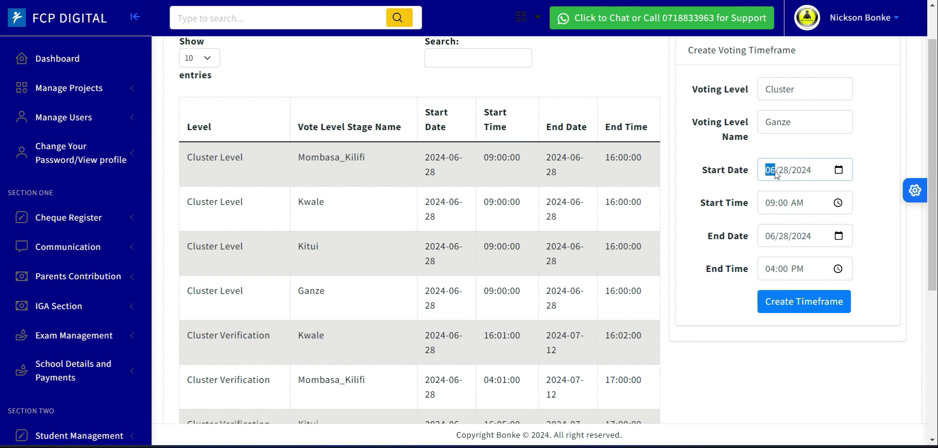
pyautogui.click(785, 170)
pyautogui.click(770, 171)
pyautogui.click(766, 211)
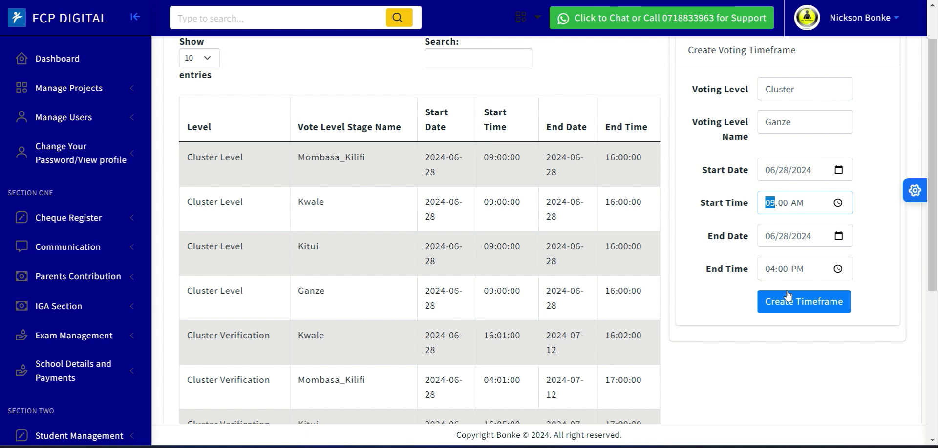
# Switch the filled form's voting level to Cluster Verification, and reload the page to clear the form.
pyautogui.click(786, 91)
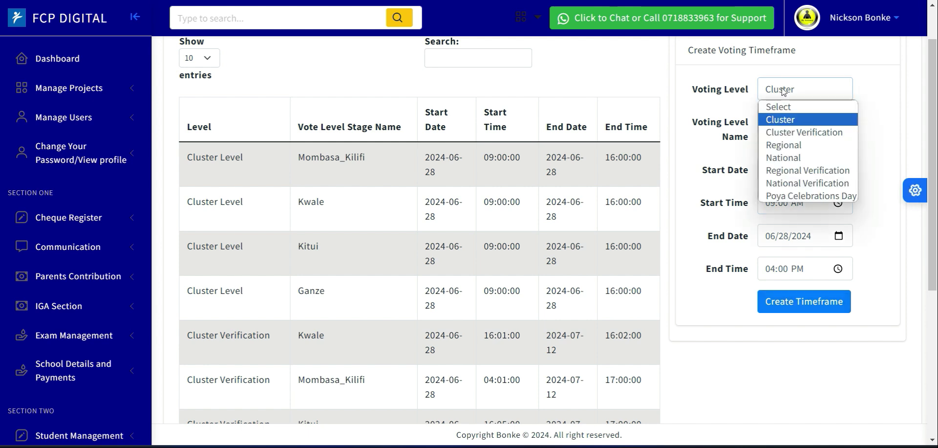
pyautogui.click(798, 133)
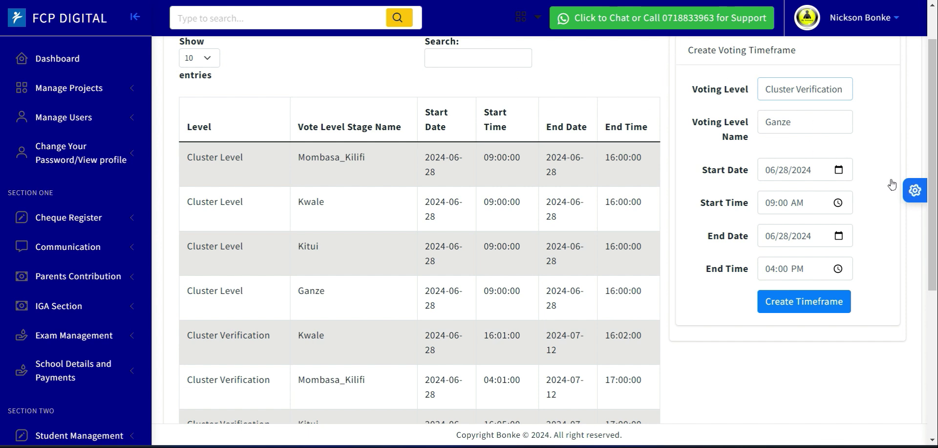
pyautogui.press('F5')
# In the empty timeframe form, choose Cluster Verification as the voting level and Ganze as the voting level name.
pyautogui.click(786, 122)
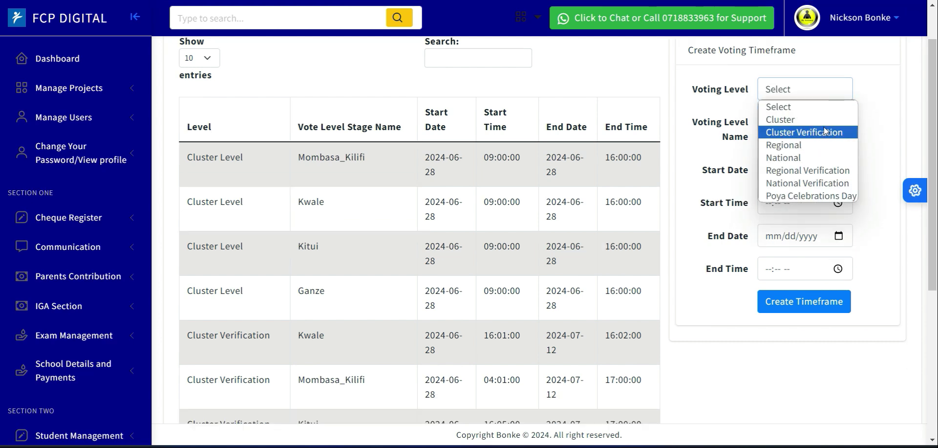
pyautogui.click(814, 133)
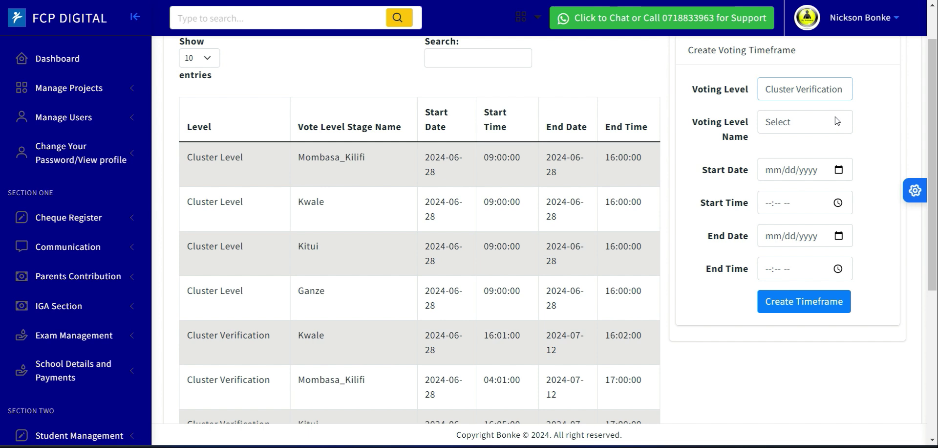
pyautogui.click(814, 126)
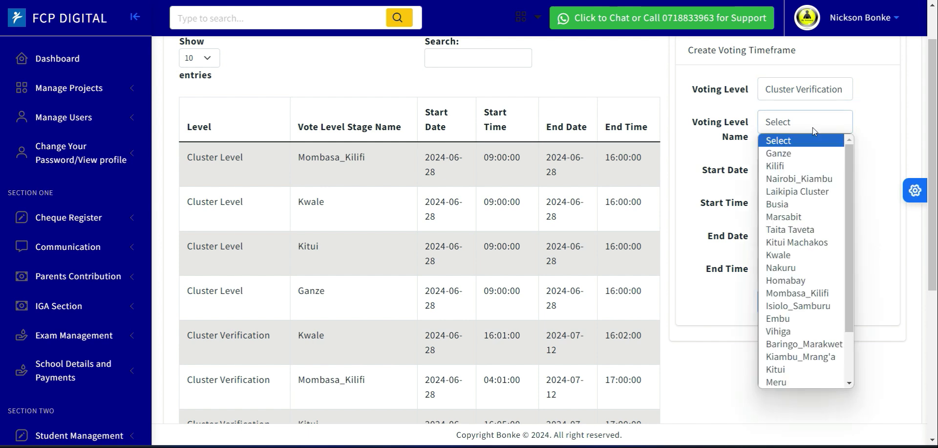
pyautogui.click(813, 128)
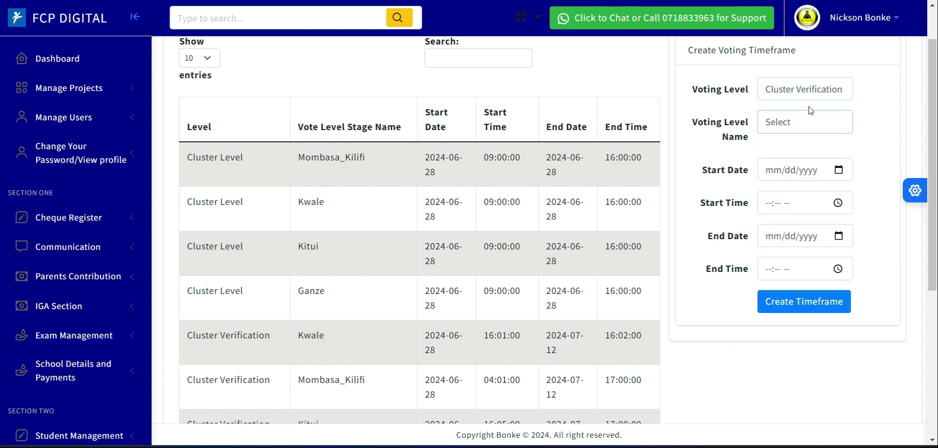
pyautogui.click(797, 125)
pyautogui.click(793, 154)
# Set the Ganze Cluster Verification timeframe's start date to 06/28/2024 and its start time to 04:01 PM.
pyautogui.click(838, 170)
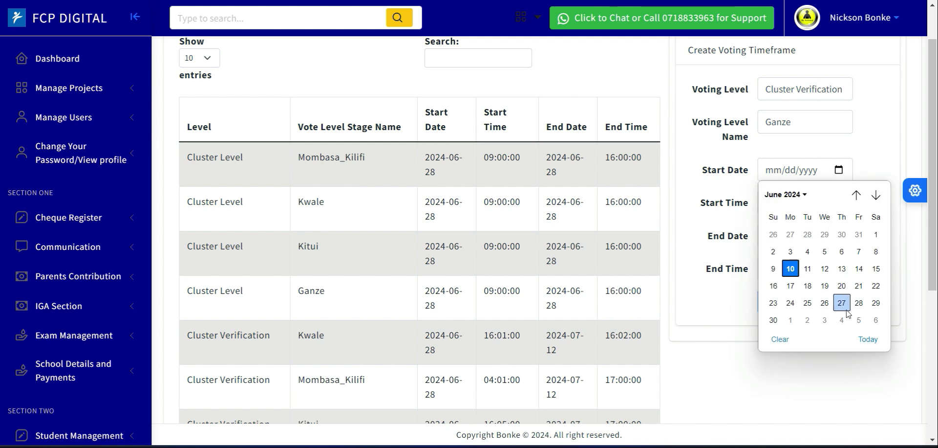
pyautogui.click(859, 303)
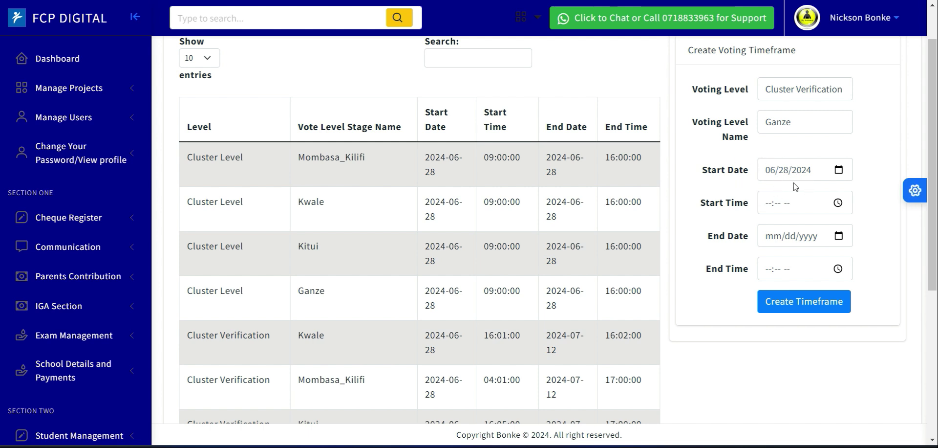
pyautogui.click(842, 207)
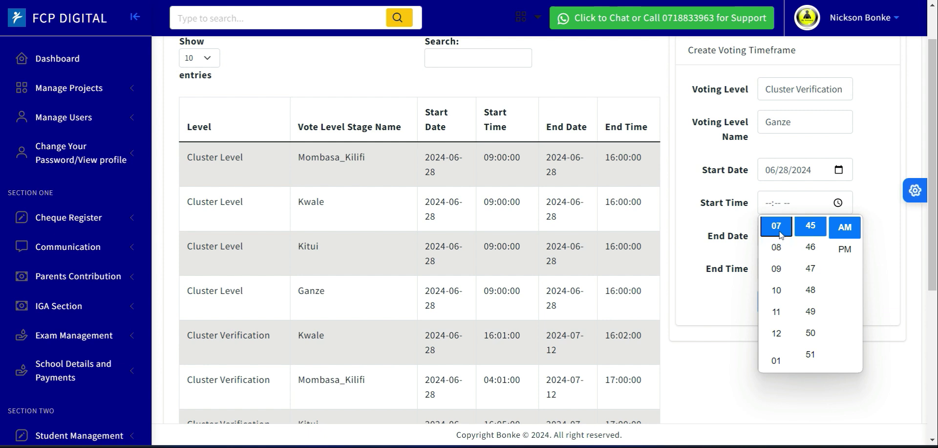
pyautogui.press('Up')
pyautogui.press('Up')
pyautogui.press('Up')
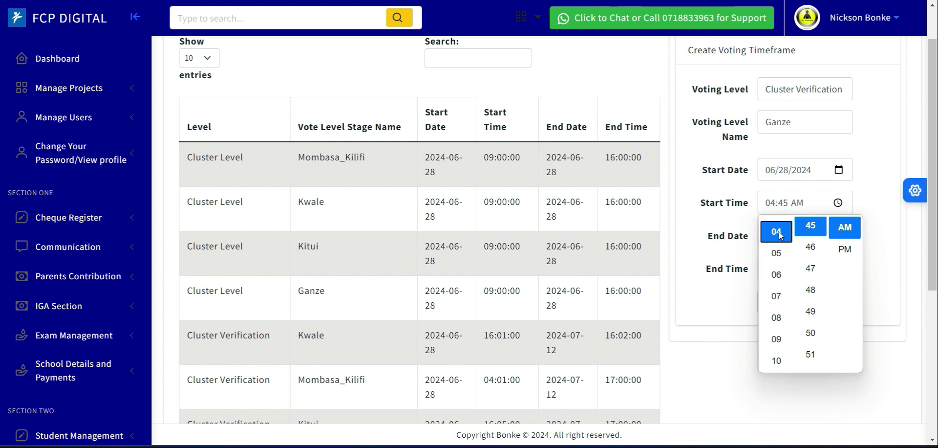
pyautogui.click(845, 248)
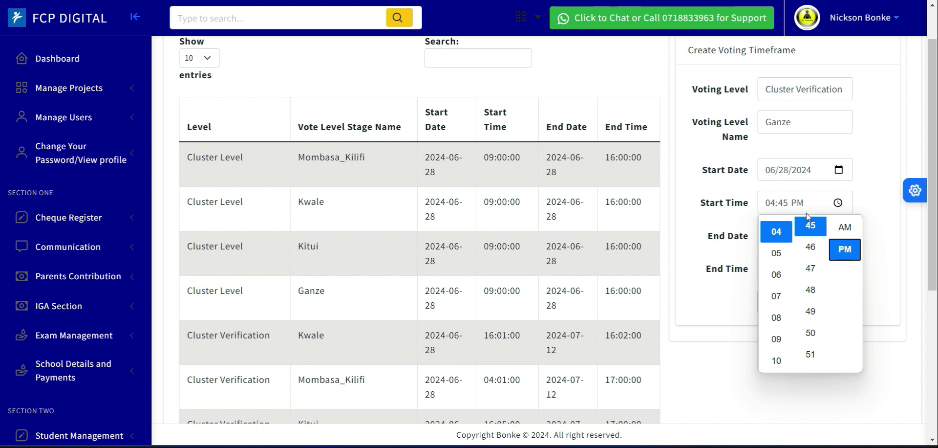
pyautogui.click(784, 203)
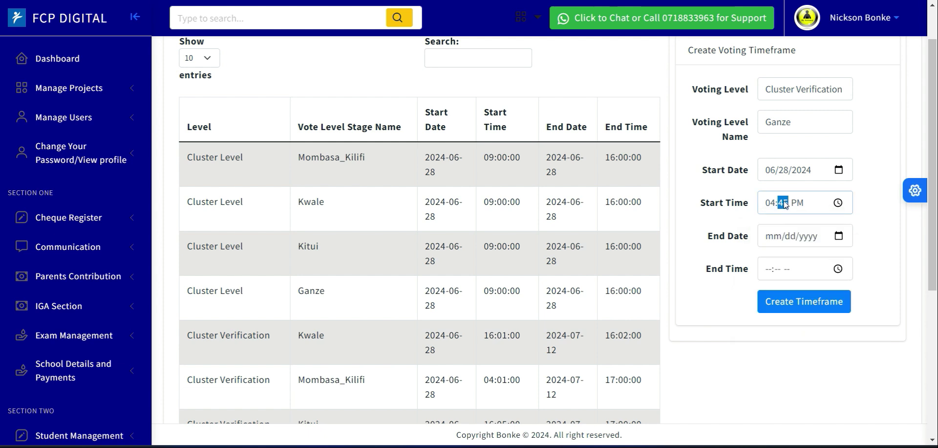
pyautogui.write('00')
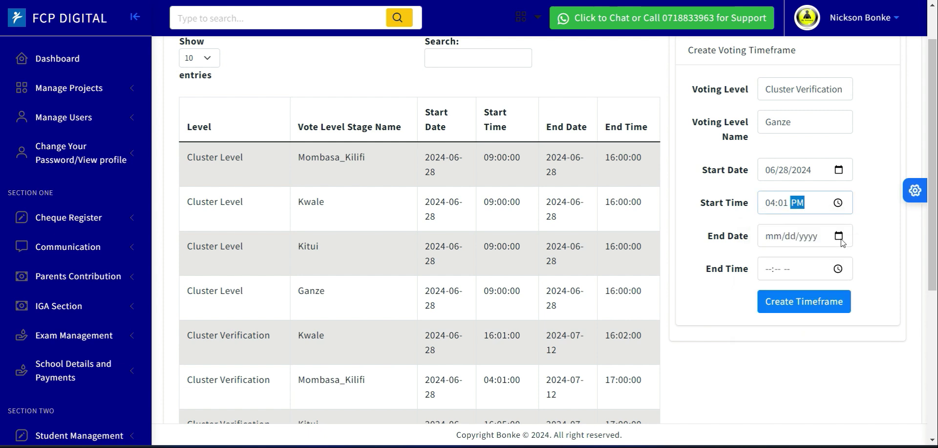
# Set the timeframe's end date to 07/12/2024, matching the end date of Kwale's Cluster Verification entry.
pyautogui.click(572, 357)
pyautogui.tripleClick(547, 342)
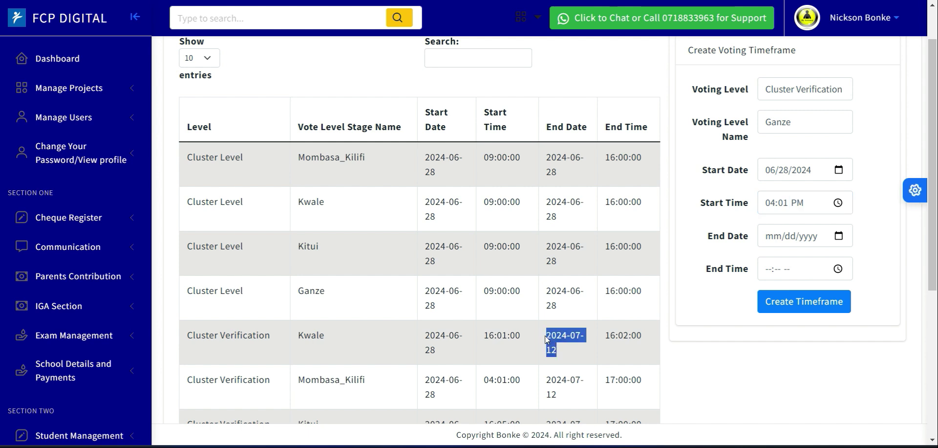
pyautogui.click(839, 236)
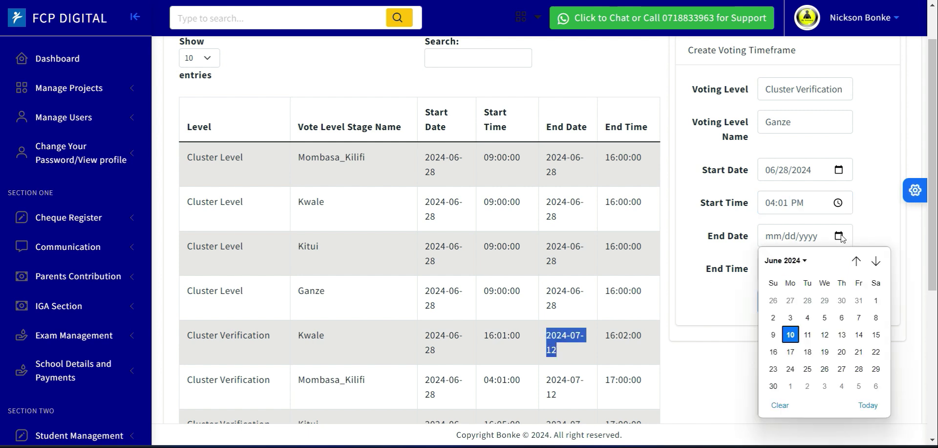
pyautogui.click(875, 262)
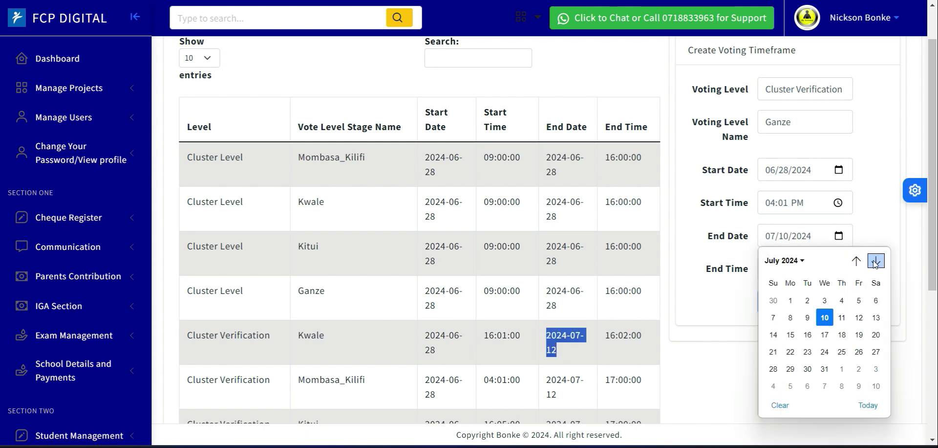
pyautogui.click(859, 318)
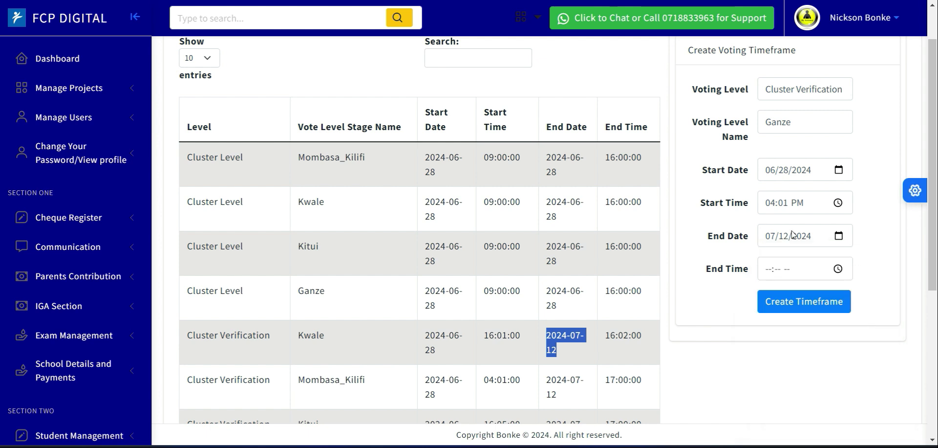
# Set the verification timeframe's end time to 04:00 PM.
pyautogui.click(838, 269)
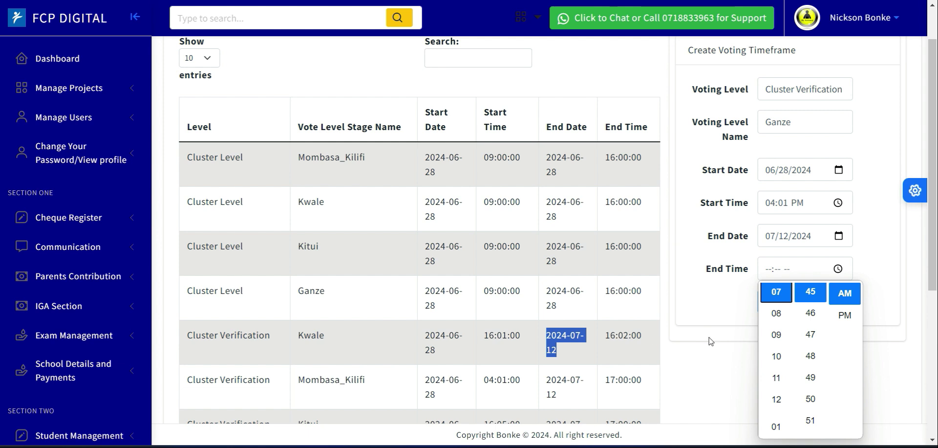
pyautogui.click(778, 314)
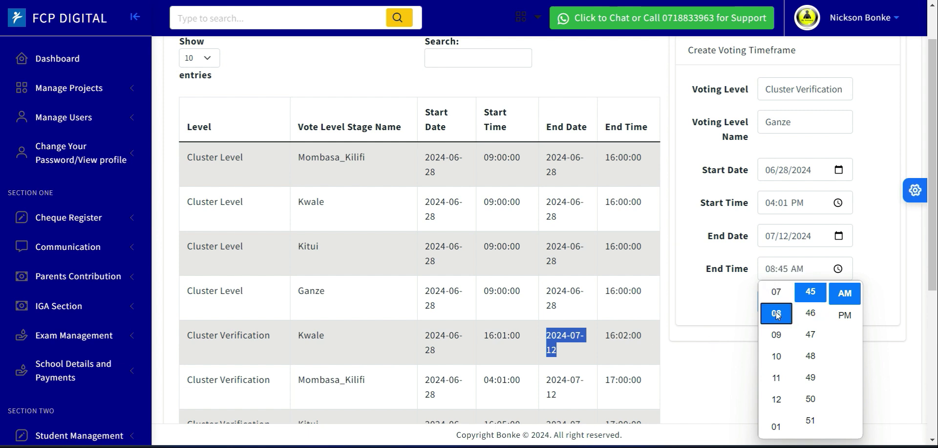
pyautogui.click(774, 273)
pyautogui.click(774, 272)
pyautogui.write('4:00')
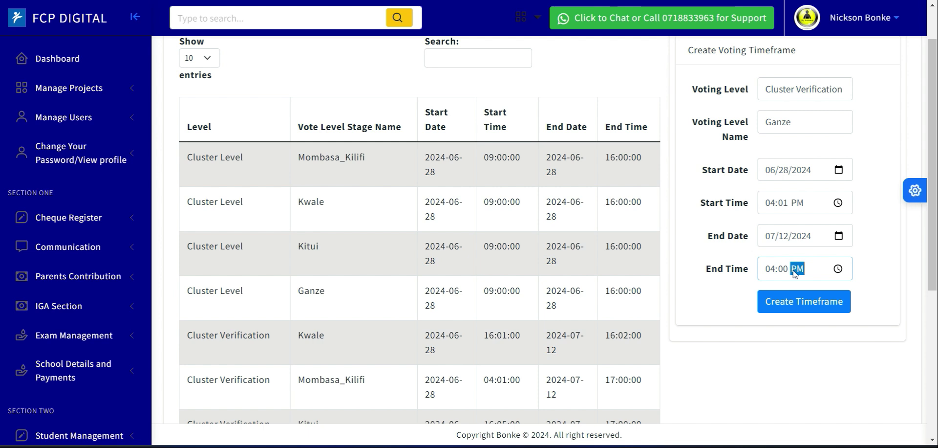
pyautogui.click(884, 284)
# Compare the dates and times of Kwale's Cluster Level and Cluster Verification entries in the timeframe table.
pyautogui.tripleClick(430, 208)
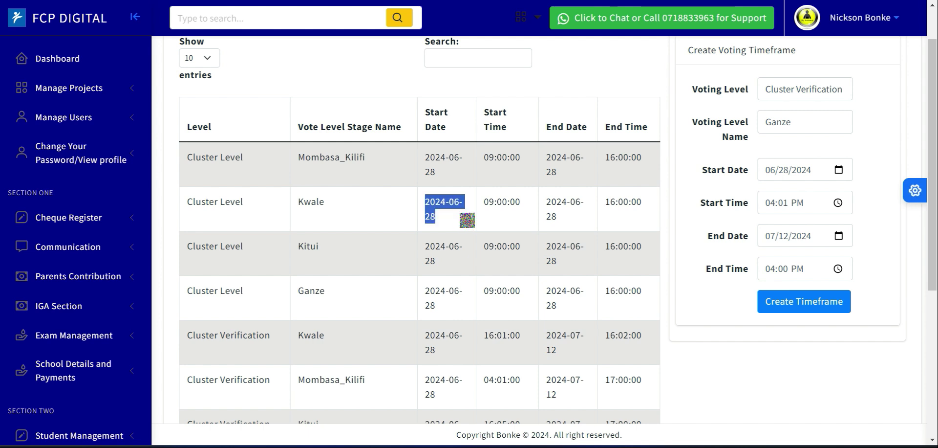
pyautogui.click(448, 218)
pyautogui.moveTo(479, 213); pyautogui.dragTo(519, 212)
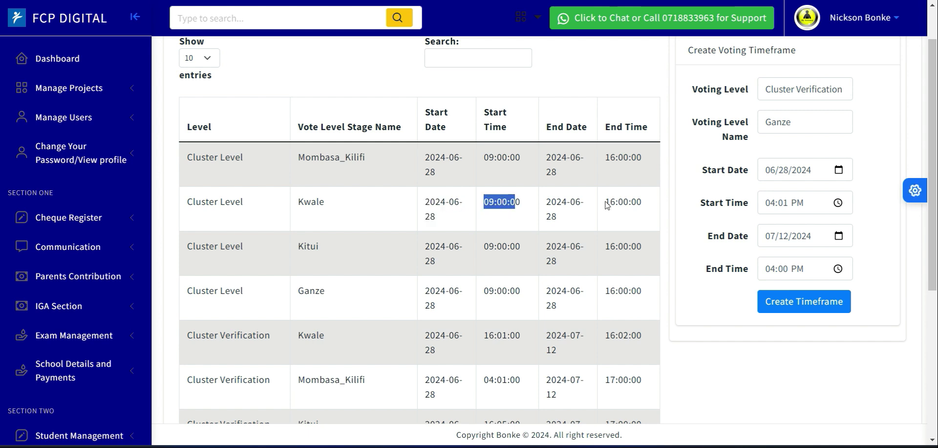
pyautogui.moveTo(607, 204); pyautogui.dragTo(634, 201)
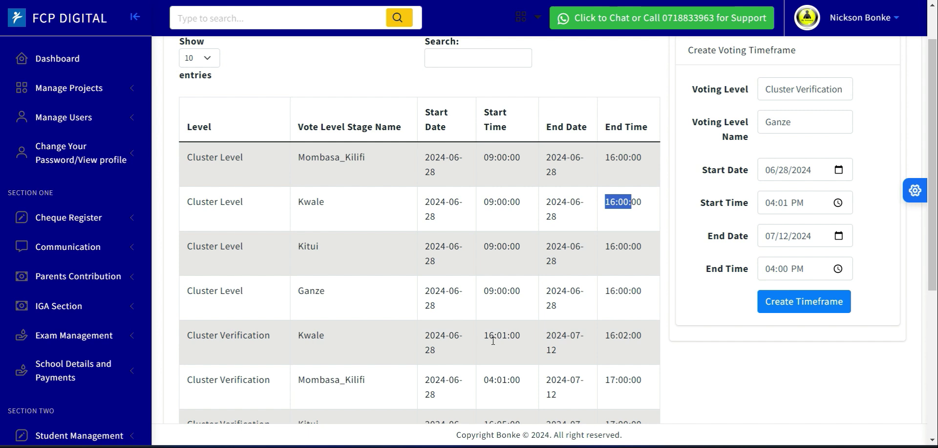
pyautogui.moveTo(521, 338); pyautogui.dragTo(483, 334)
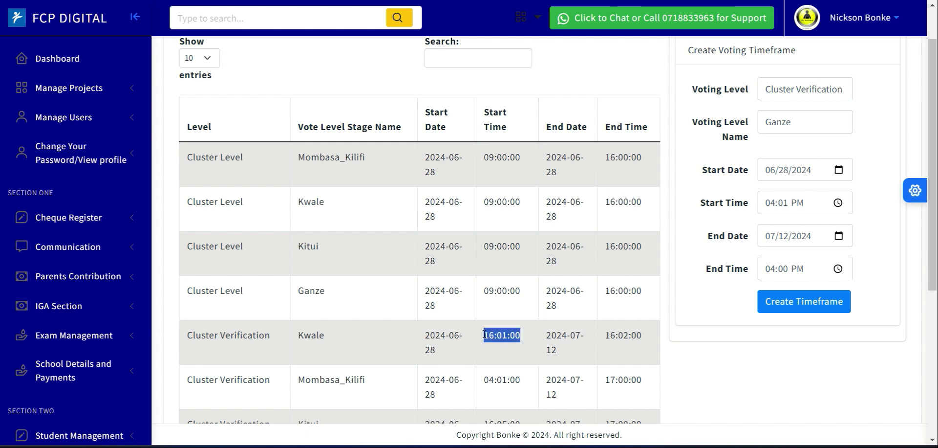
pyautogui.click(439, 350)
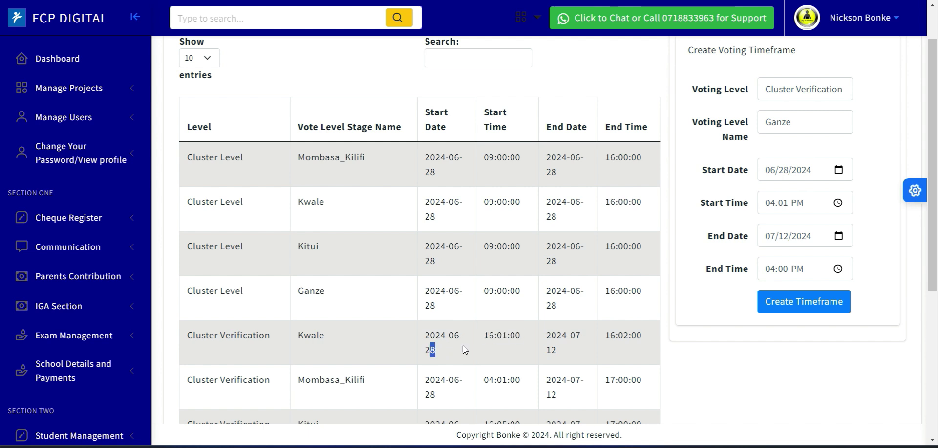
pyautogui.moveTo(633, 343); pyautogui.dragTo(606, 338)
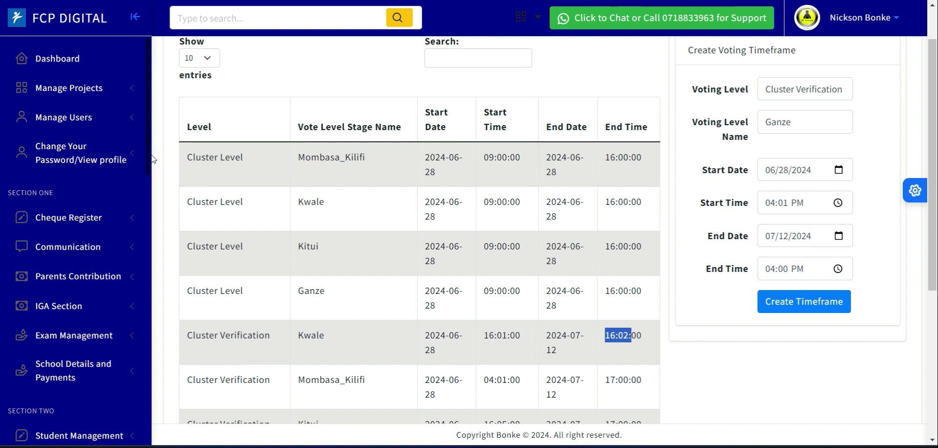
# Open the Cluster Poya Voting page from the Poya Section.
pyautogui.scroll(-15, 146, 215)
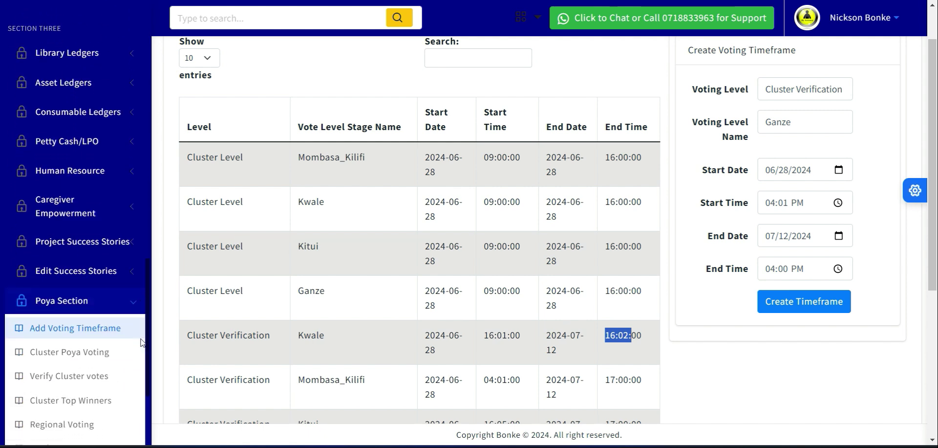
pyautogui.scroll(-2, 142, 343)
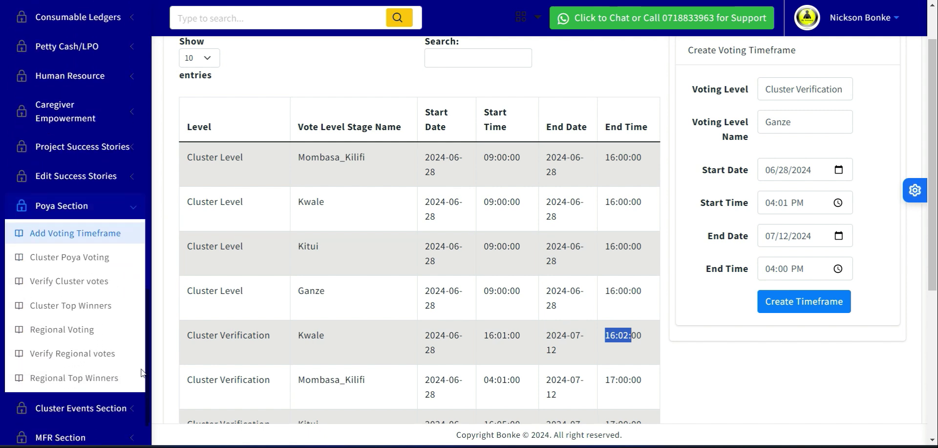
pyautogui.click(73, 208)
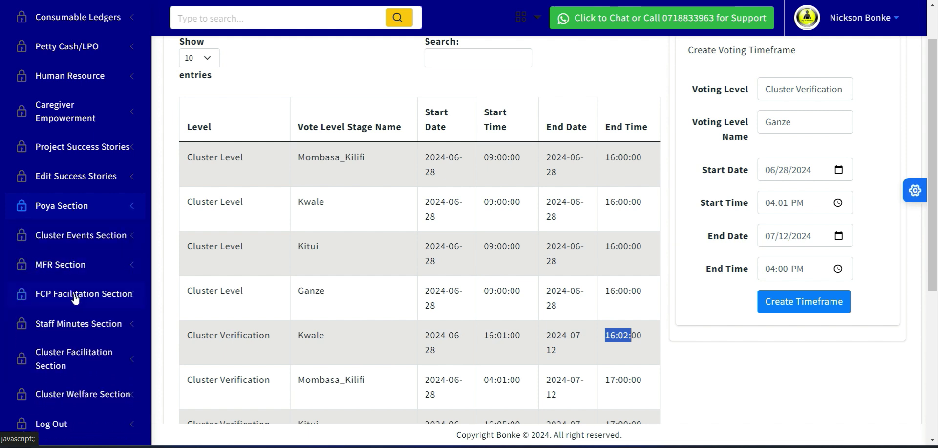
pyautogui.click(64, 206)
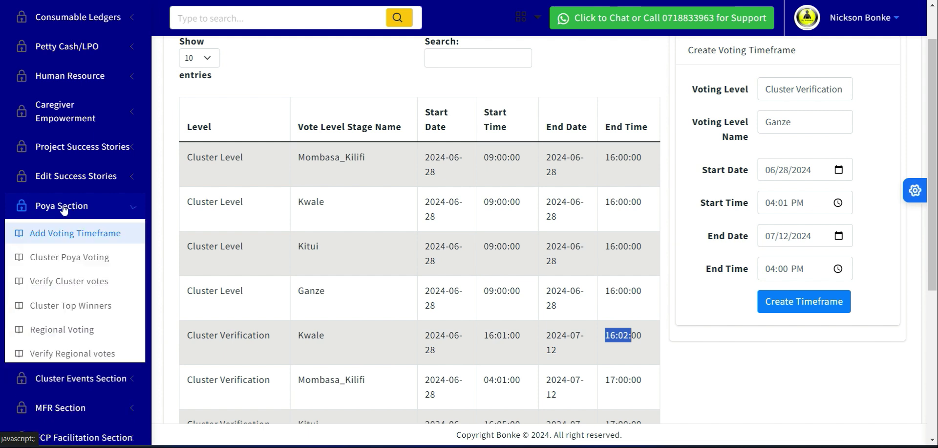
pyautogui.click(72, 266)
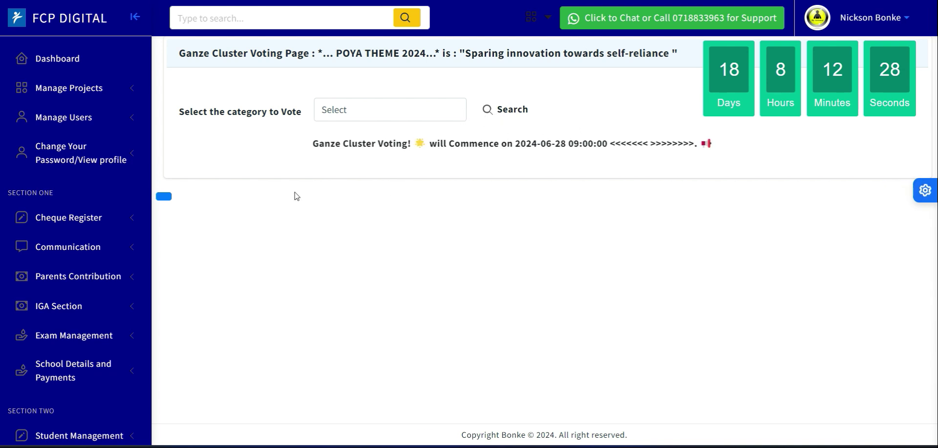
# Look through the Poya Section's list of pages from the Ganze voting page, and collapse the section.
pyautogui.scroll(-5, 149, 112)
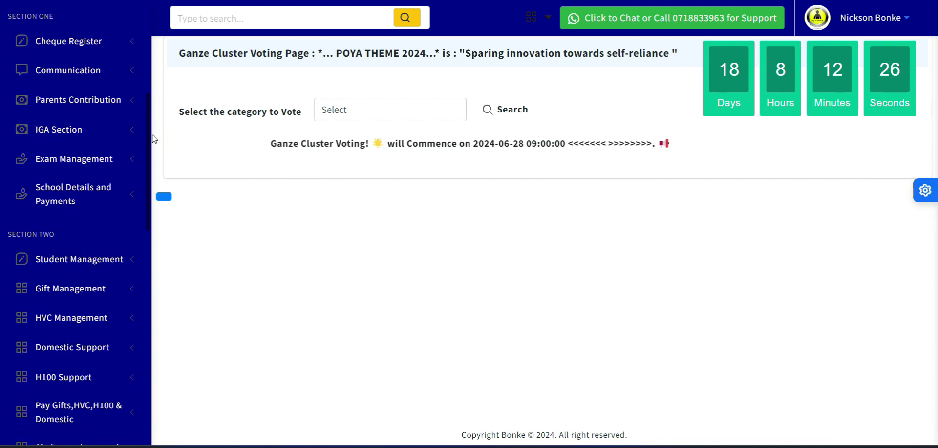
pyautogui.scroll(-7, 153, 187)
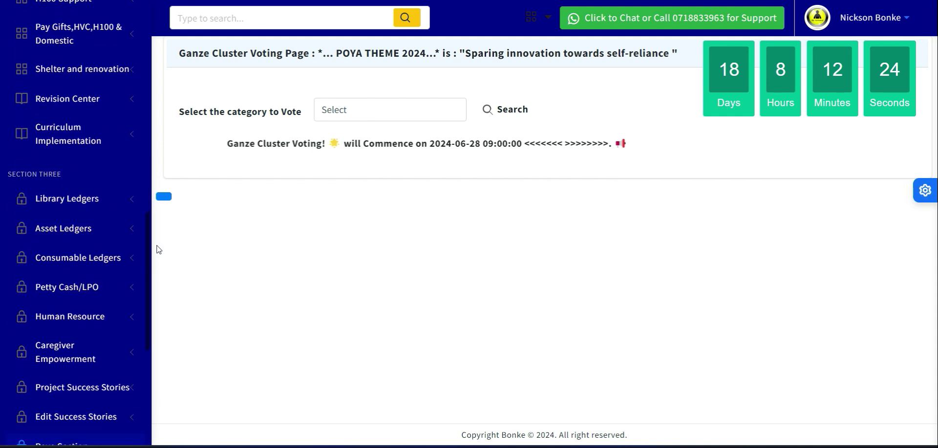
pyautogui.scroll(-3, 166, 298)
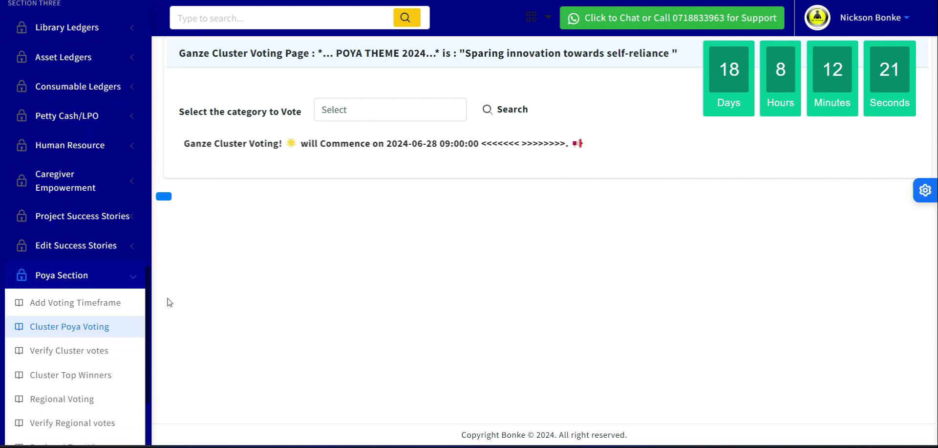
pyautogui.click(48, 277)
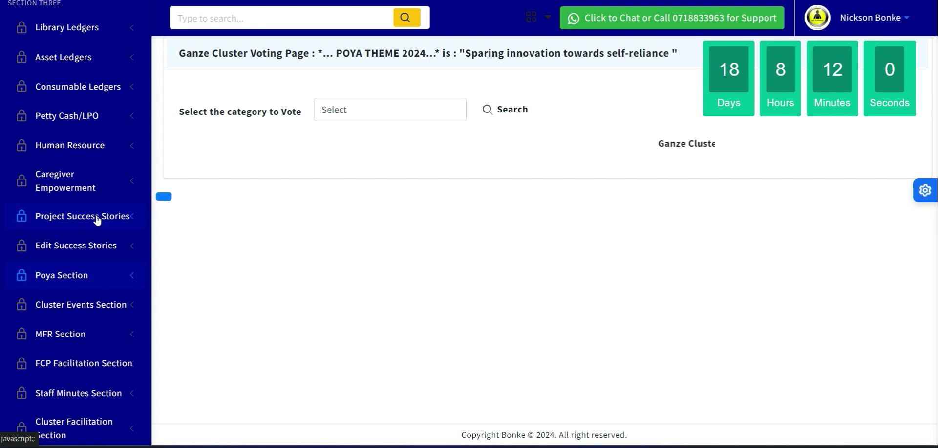
# Return to the dashboard and open the page for adding a caregivers' success story under Project Success Stories.
pyautogui.click(112, 1)
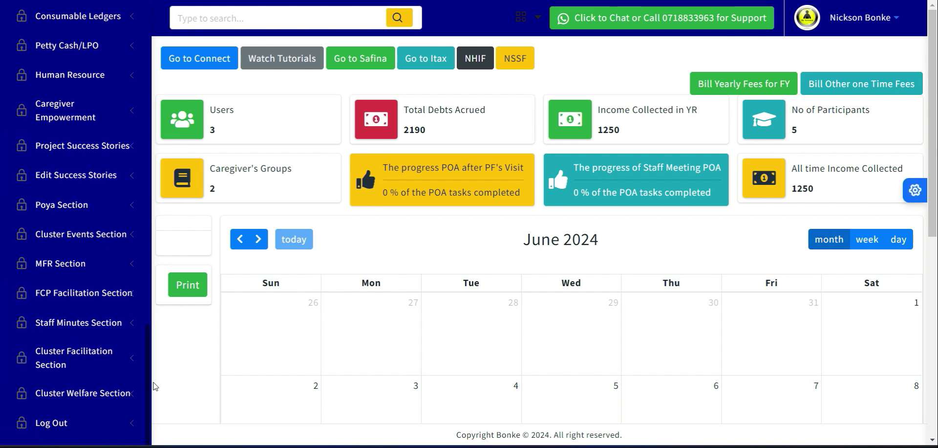
pyautogui.moveTo(151, 369); pyautogui.dragTo(153, 243)
pyautogui.scroll(-5, 103, 175)
pyautogui.click(61, 147)
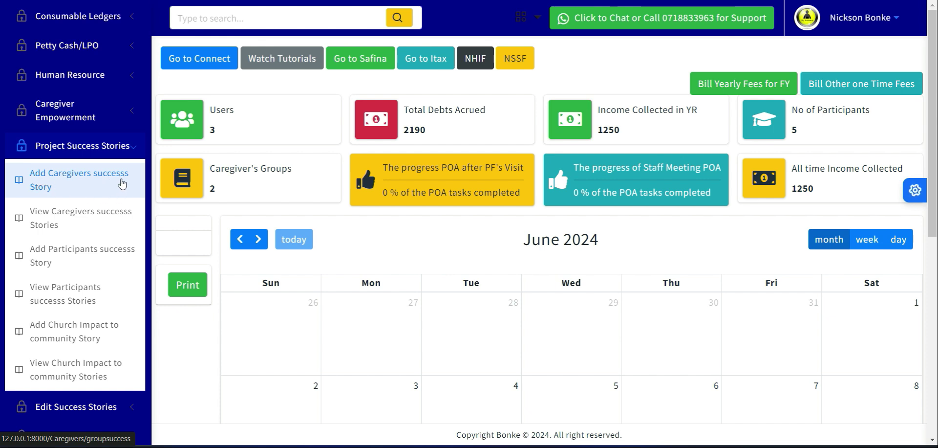
pyautogui.click(95, 185)
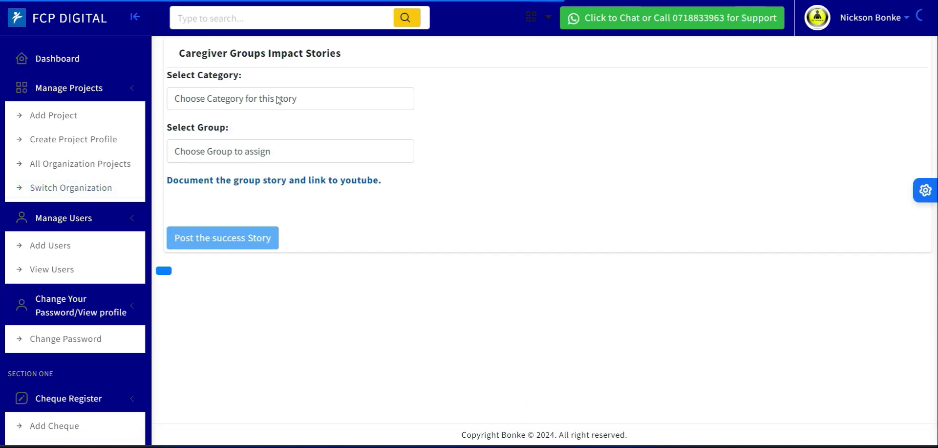
# Examine the category choices for a caregiver group impact story, and close the list without choosing one.
pyautogui.click(281, 101)
pyautogui.click(289, 108)
pyautogui.click(254, 104)
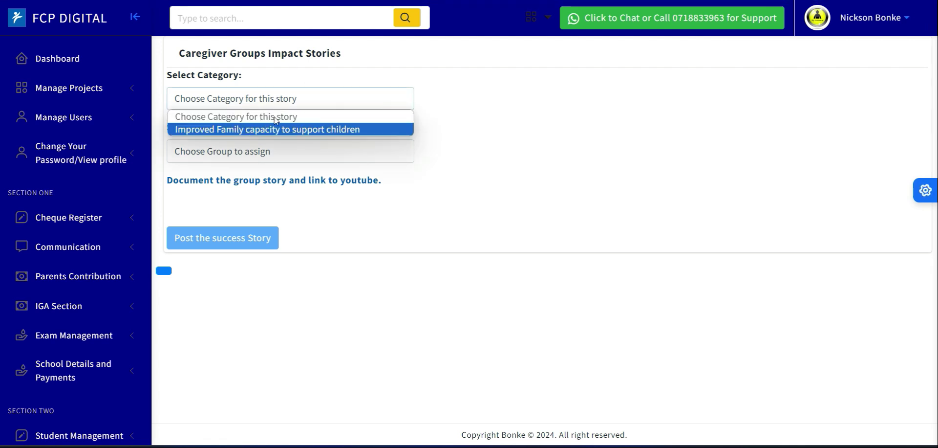
pyautogui.click(515, 118)
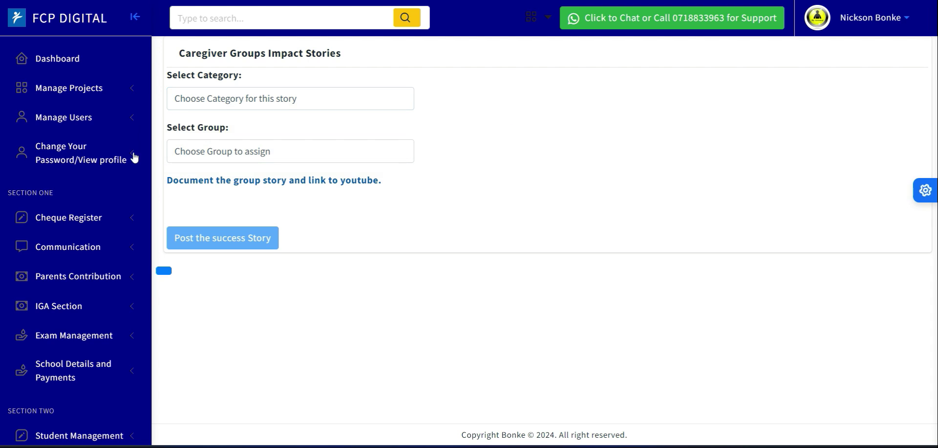
# Open the page for adding a participants' success story under Project Success Stories and show its voting category choices.
pyautogui.scroll(-10, 155, 156)
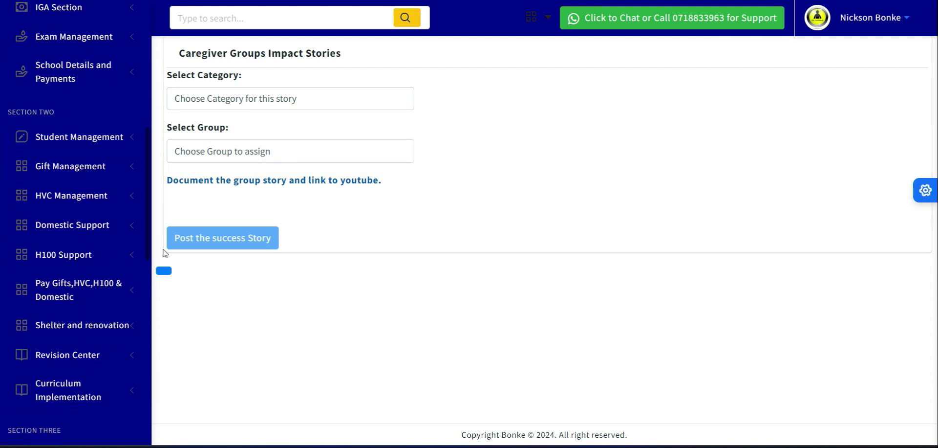
pyautogui.scroll(-5, 165, 293)
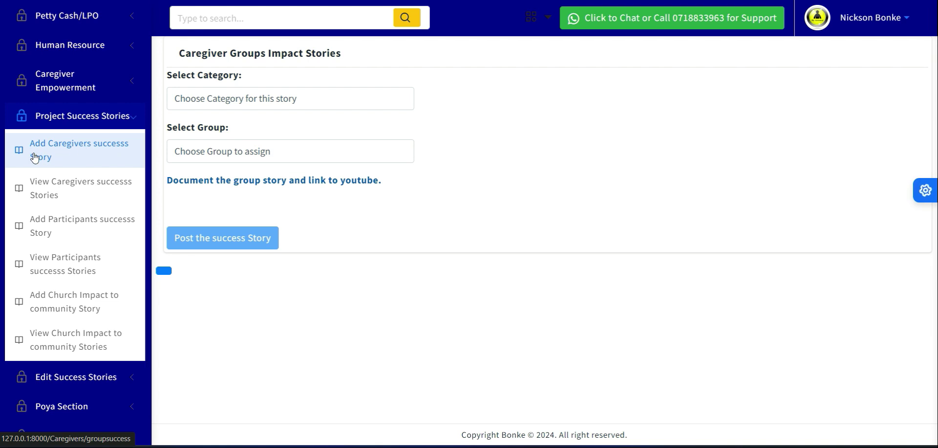
pyautogui.click(60, 229)
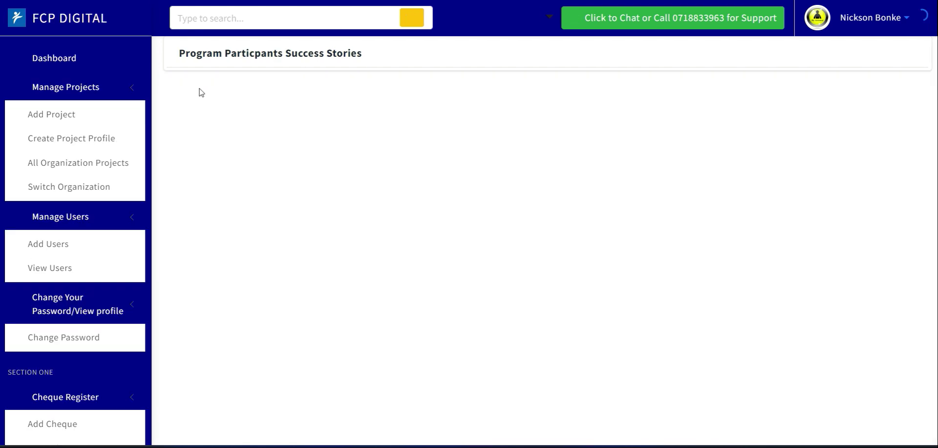
pyautogui.click(248, 100)
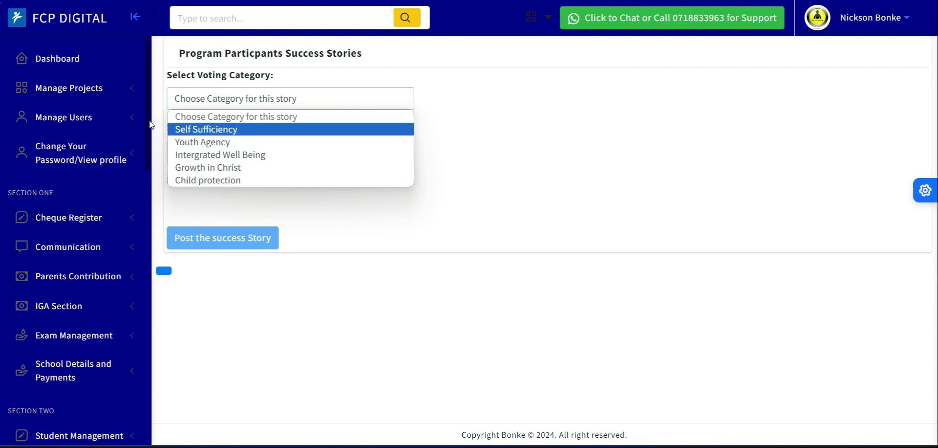
# Open the page for adding a church impact to community story and show its category choices.
pyautogui.scroll(-10, 149, 128)
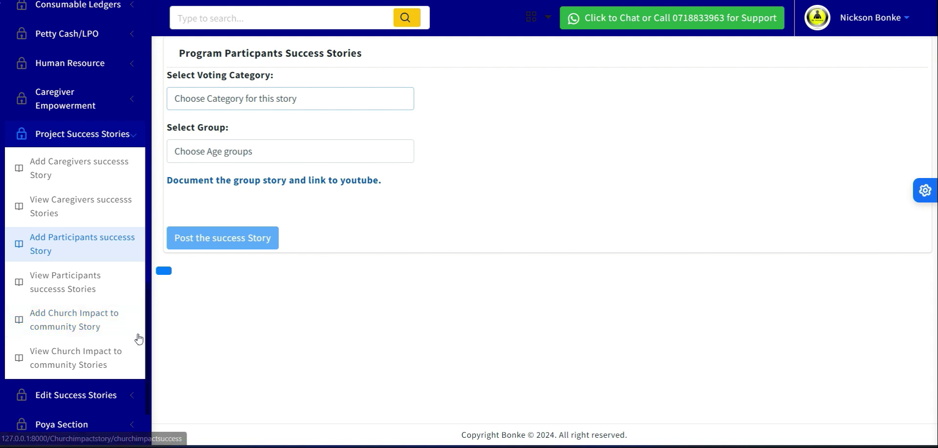
pyautogui.click(94, 325)
pyautogui.click(261, 97)
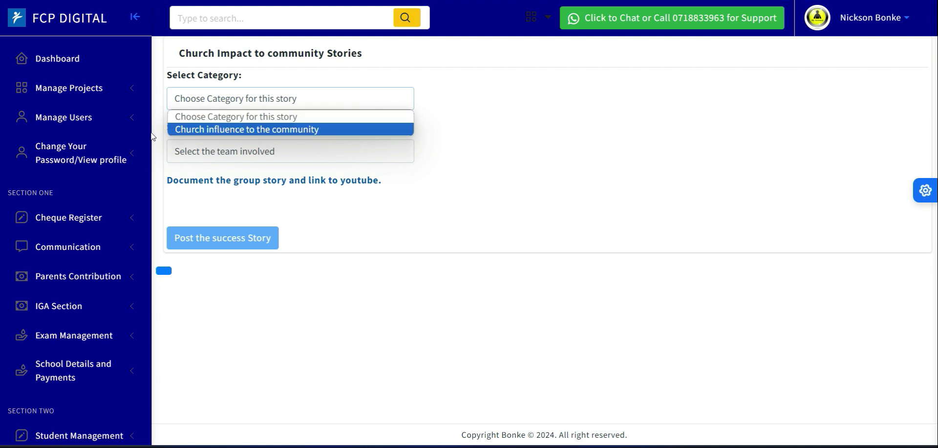
# Reopen the page for adding a caregivers' success story and set the category to Improved Family capacity to support children.
pyautogui.moveTo(153, 133); pyautogui.dragTo(166, 337)
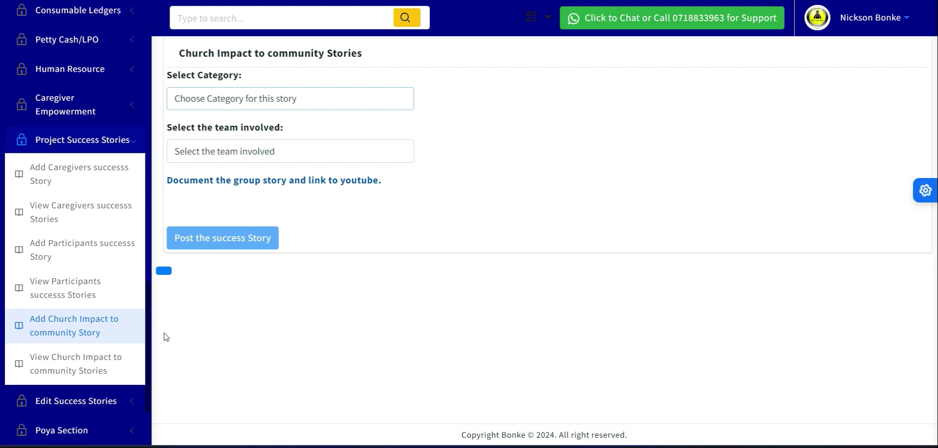
pyautogui.click(68, 173)
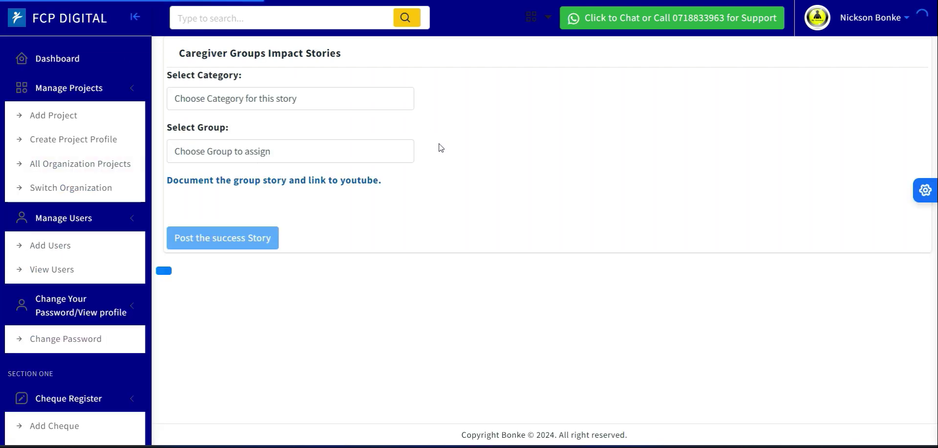
pyautogui.click(237, 101)
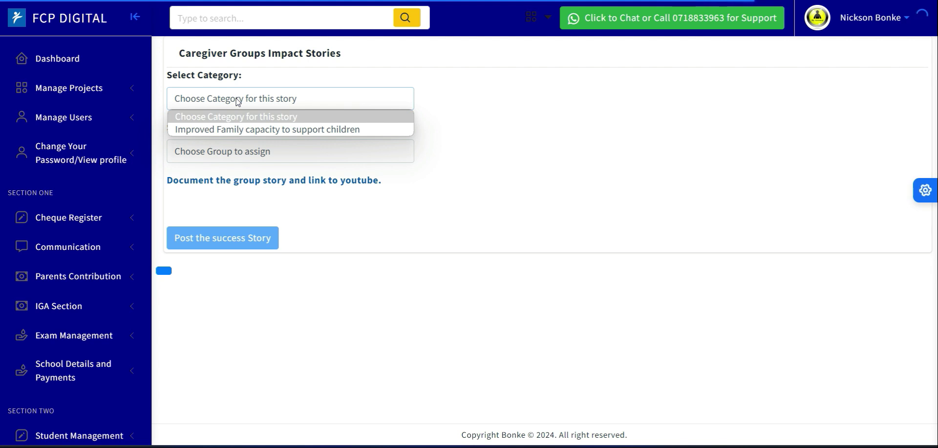
pyautogui.click(261, 129)
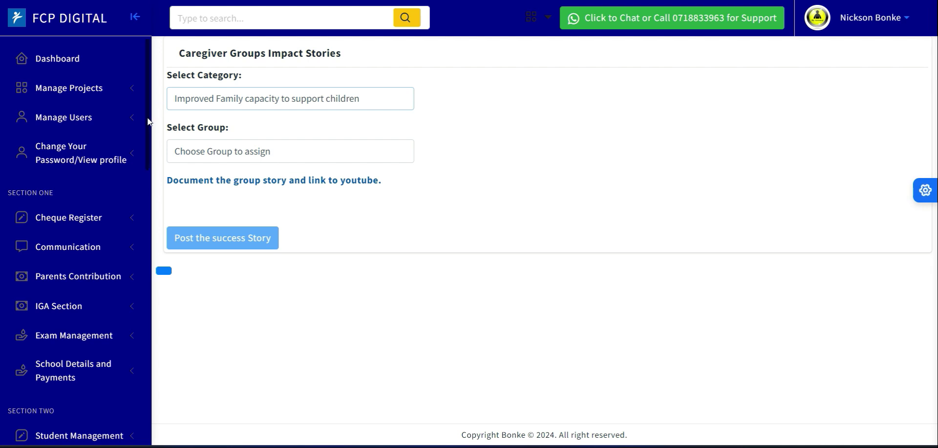
# Open the participants' success story form, set the voting category to Self Sufficiency, and look over the other categories.
pyautogui.scroll(-8, 148, 120)
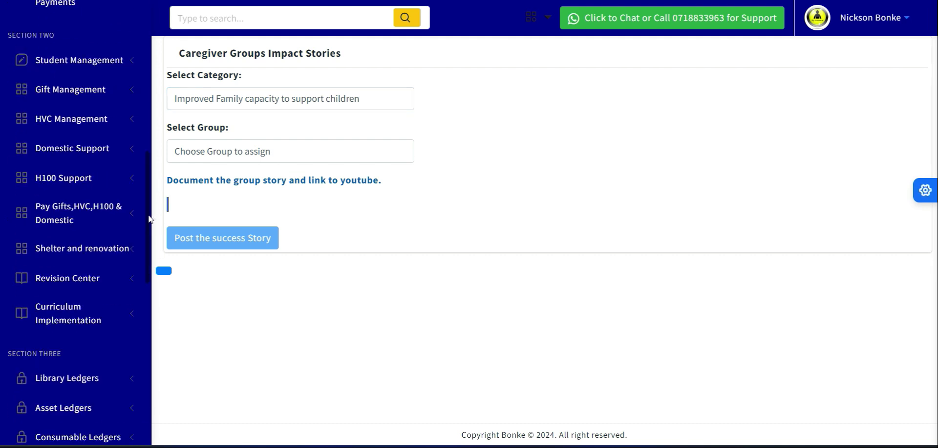
pyautogui.scroll(-5, 151, 286)
pyautogui.scroll(-4, 151, 285)
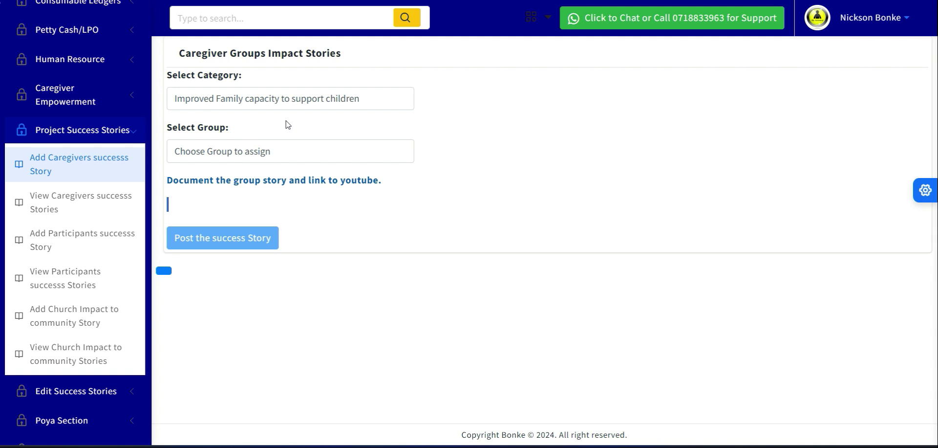
pyautogui.click(49, 238)
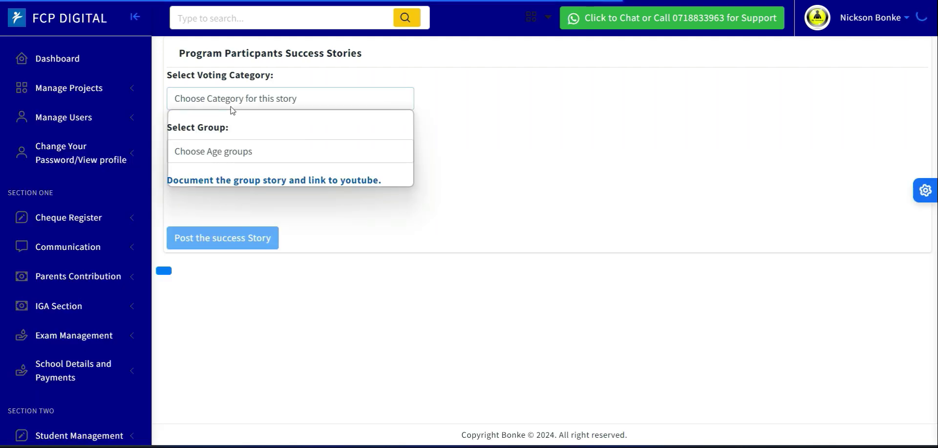
pyautogui.click(230, 102)
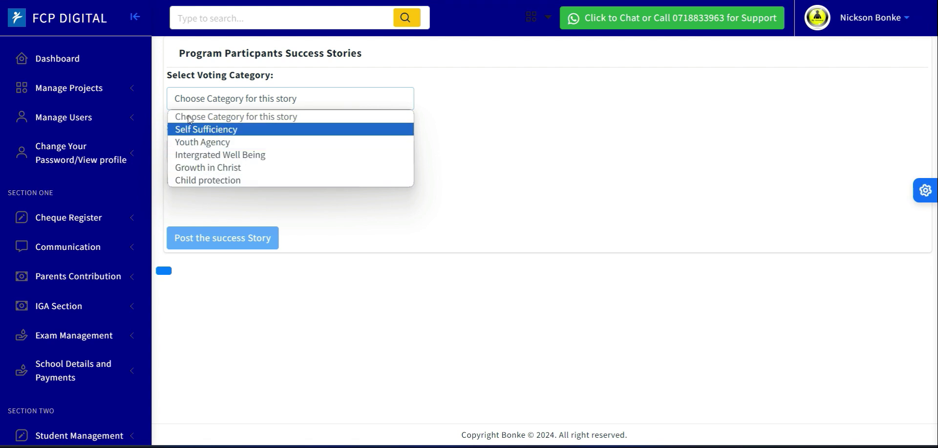
pyautogui.click(205, 130)
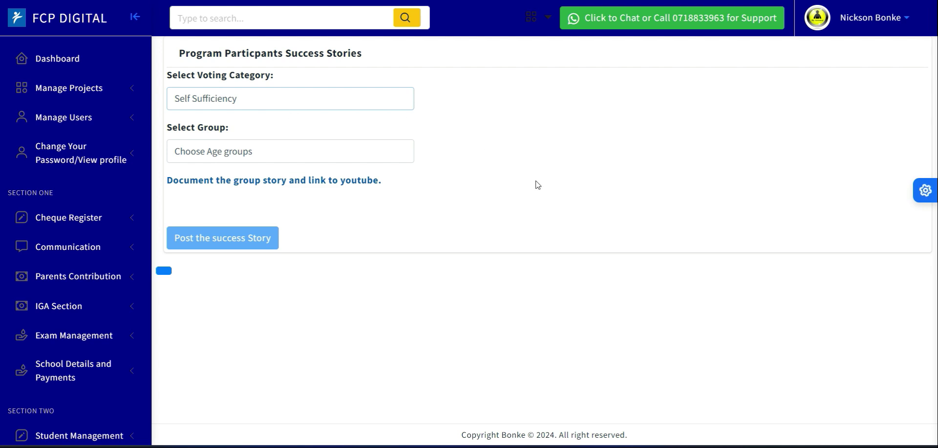
pyautogui.click(216, 100)
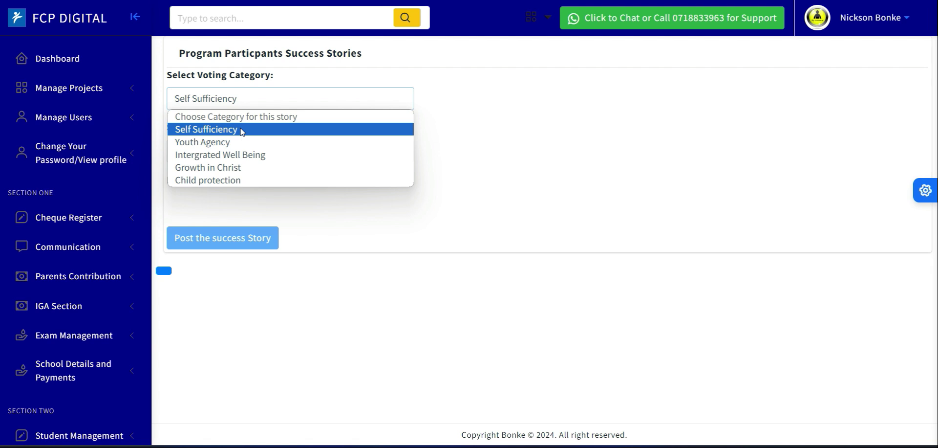
pyautogui.click(493, 162)
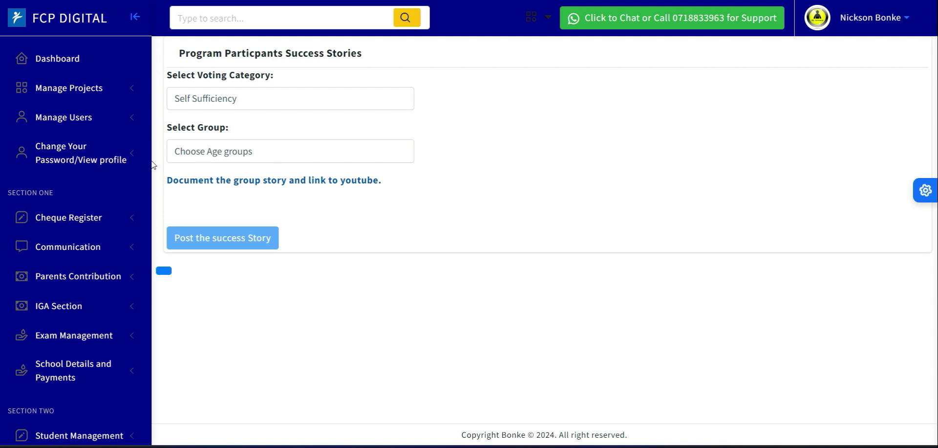
# Return to the caregivers' success story form and check its category choices without selecting one.
pyautogui.scroll(-9, 149, 162)
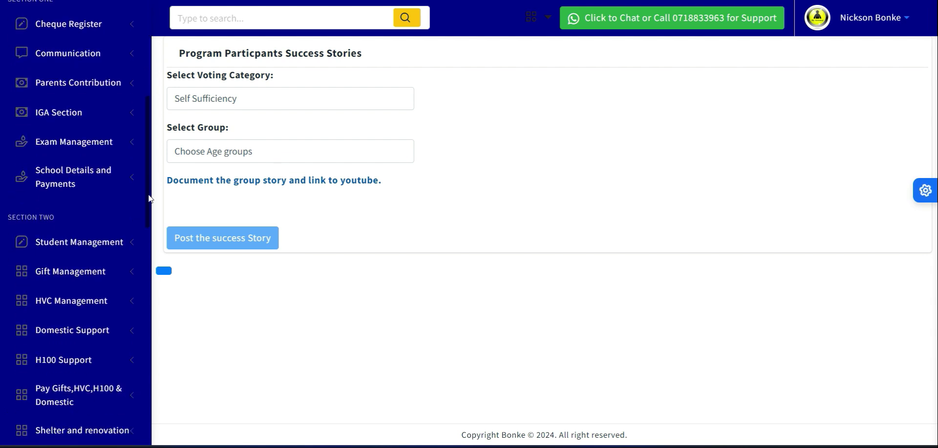
pyautogui.scroll(-6, 153, 252)
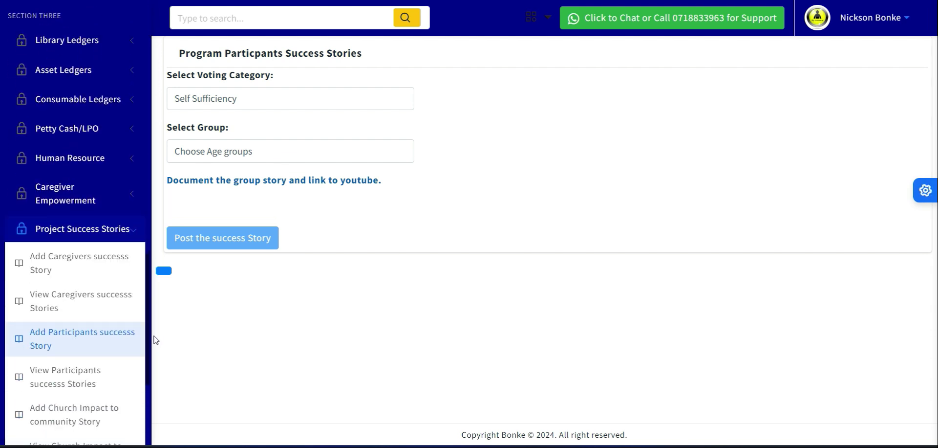
pyautogui.scroll(-3, 153, 356)
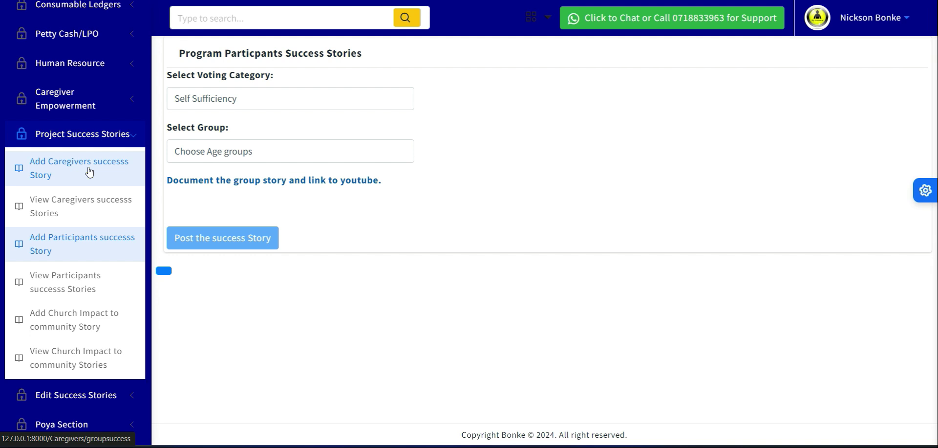
pyautogui.click(47, 174)
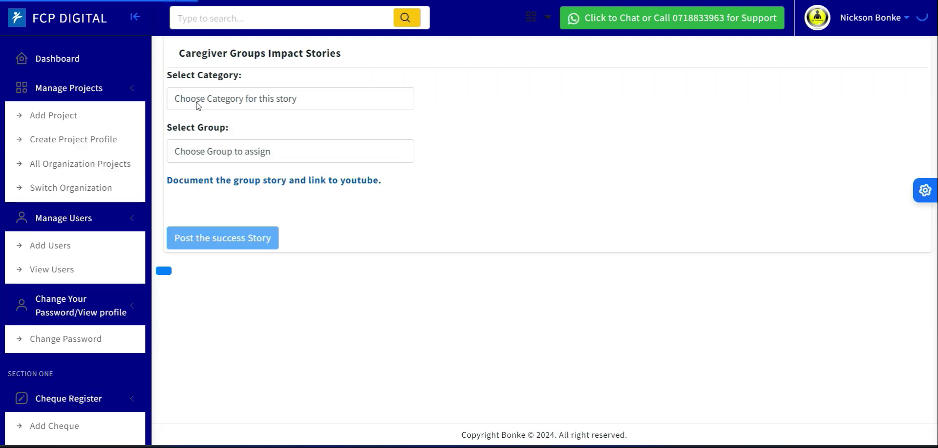
pyautogui.click(223, 104)
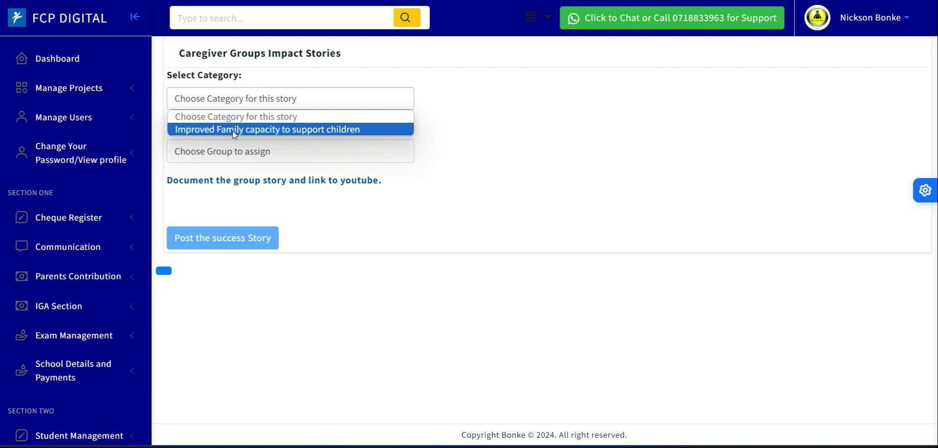
pyautogui.click(474, 111)
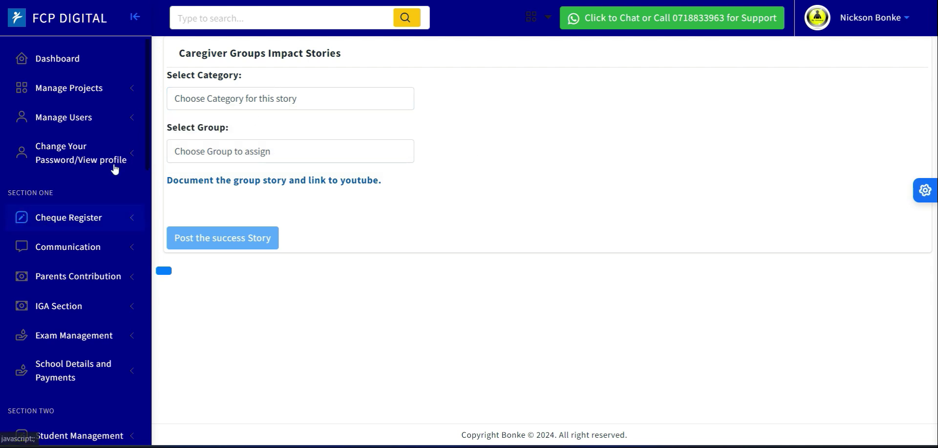
# Go back to the form for adding a participants' success story and examine its voting categories without choosing one.
pyautogui.moveTo(145, 130); pyautogui.dragTo(163, 346)
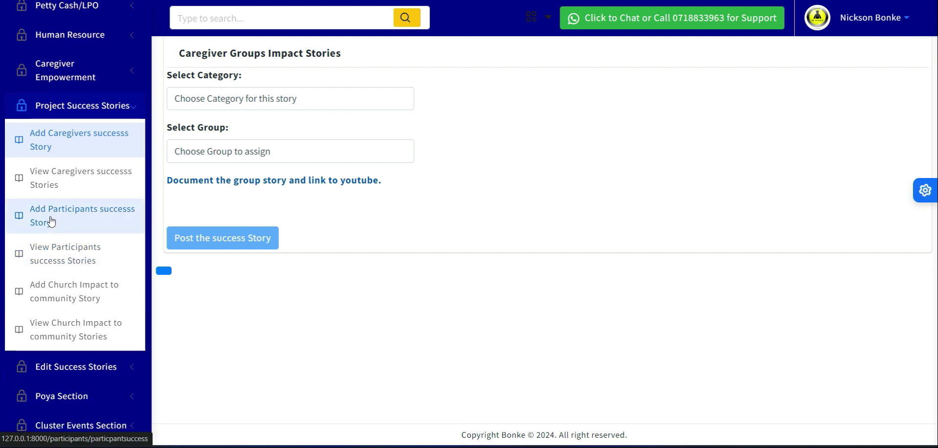
pyautogui.click(57, 213)
pyautogui.click(288, 99)
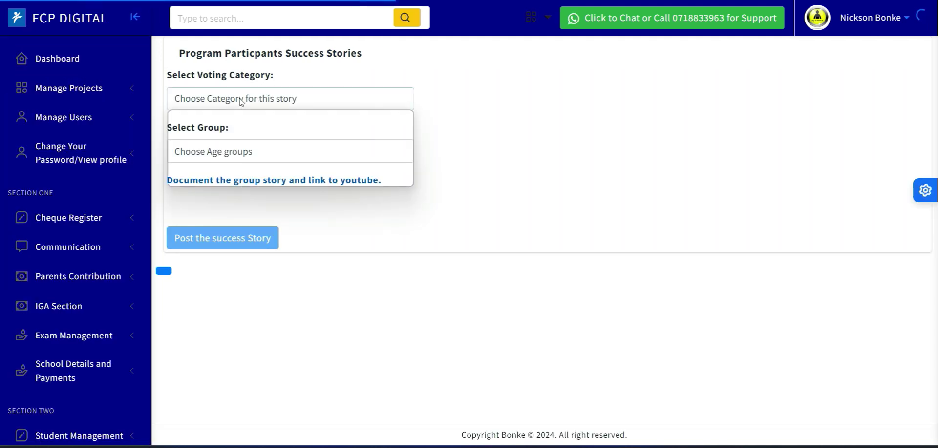
pyautogui.moveTo(150, 164); pyautogui.dragTo(159, 359)
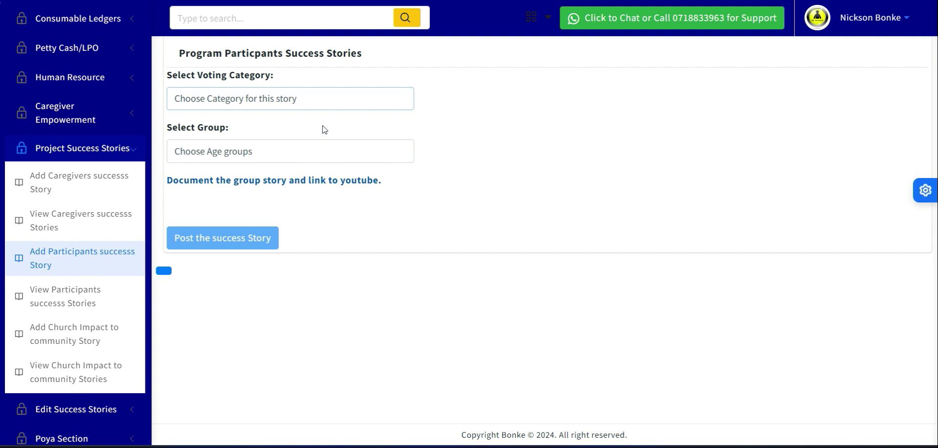
pyautogui.click(254, 106)
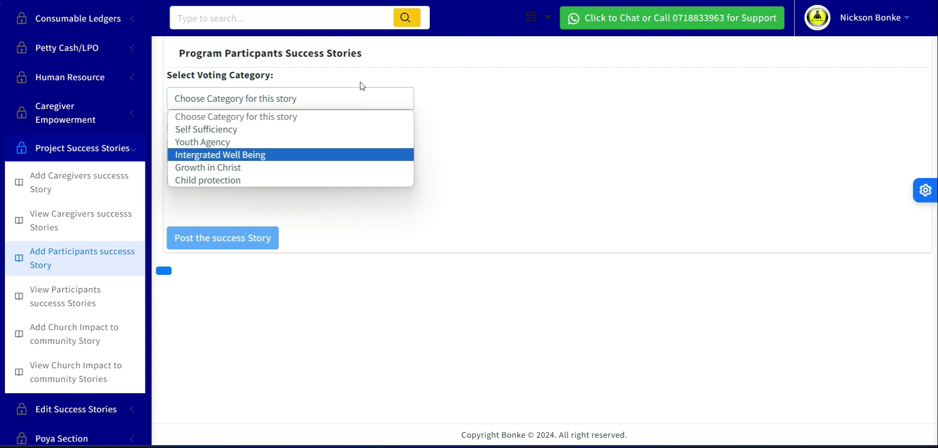
pyautogui.click(507, 86)
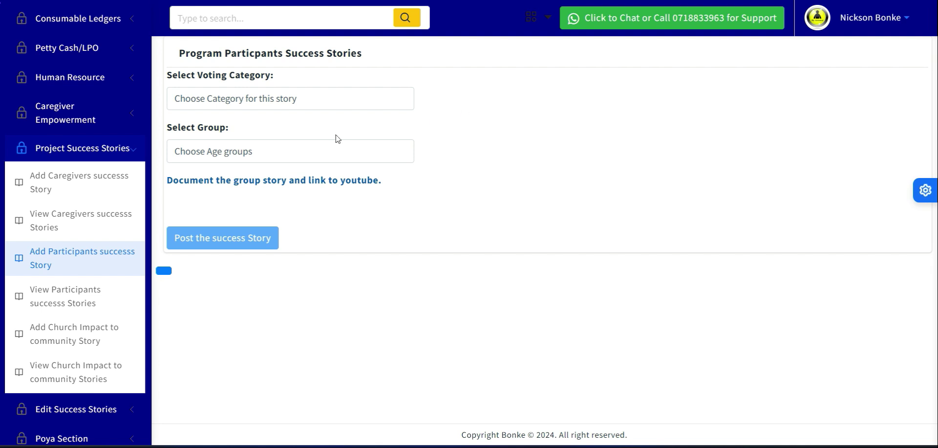
# Set the participants' story voting category to Growth in Christ and review the alternative categories, keeping that choice.
pyautogui.click(245, 99)
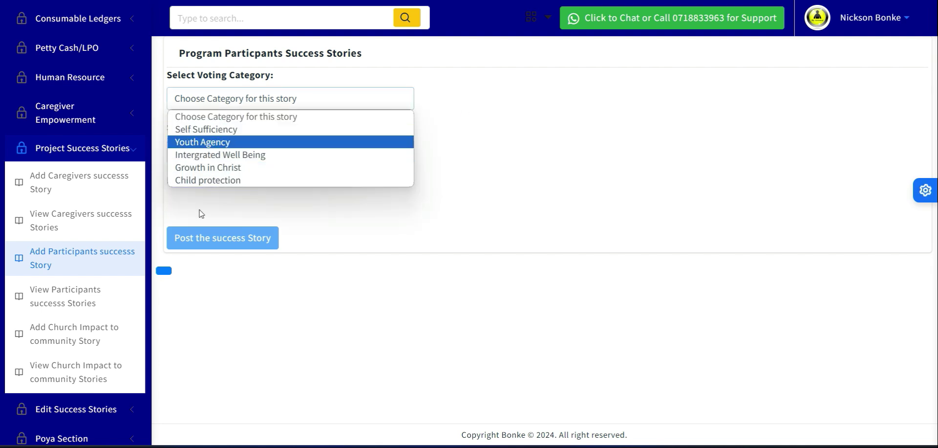
pyautogui.click(241, 167)
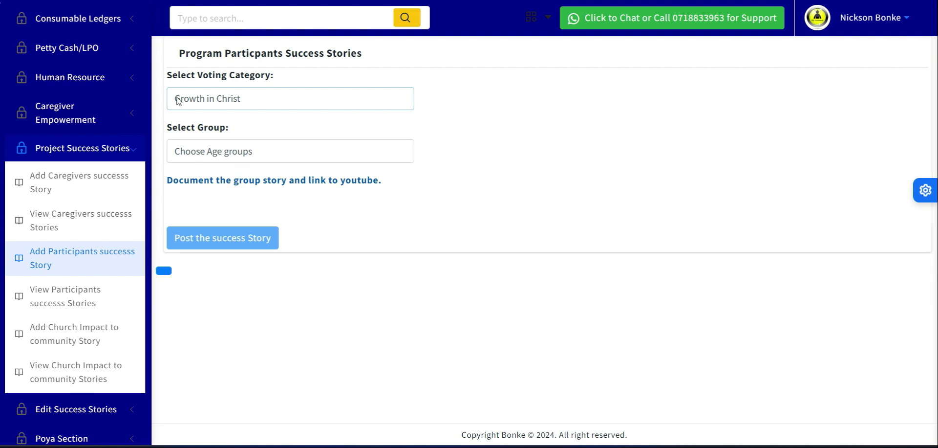
pyautogui.click(234, 100)
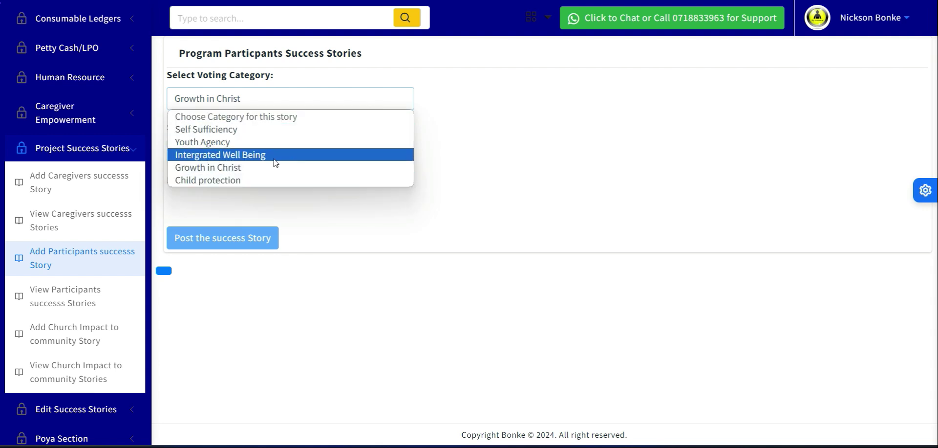
pyautogui.click(507, 145)
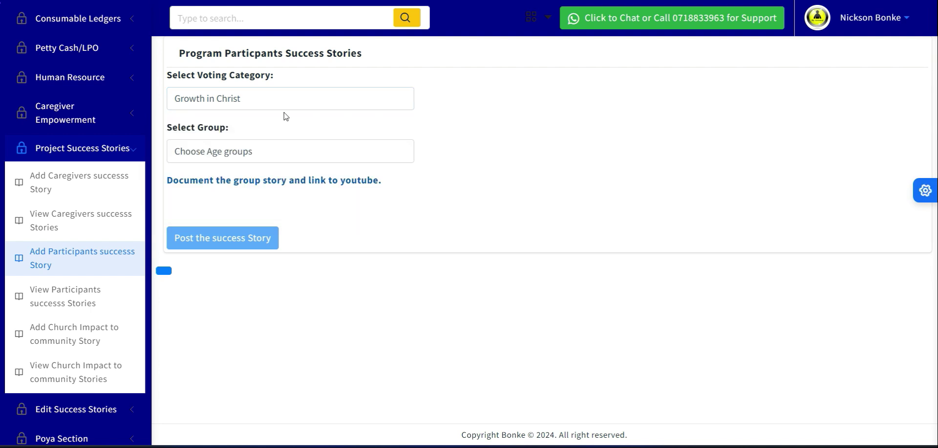
pyautogui.click(226, 101)
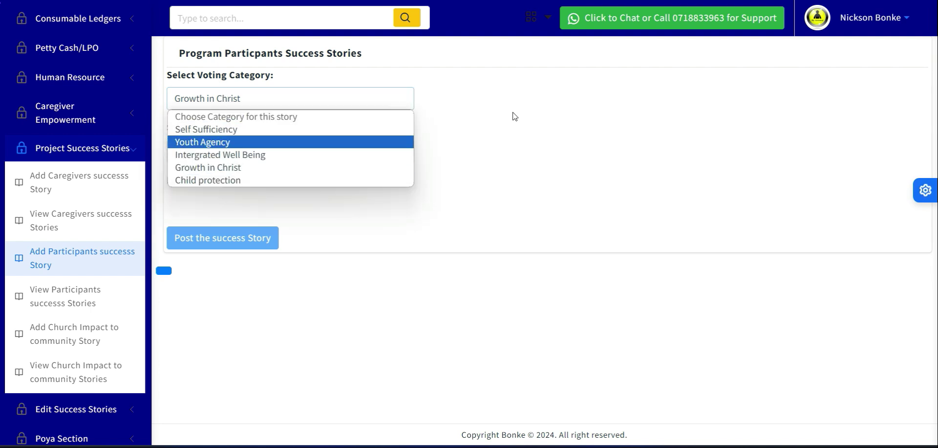
pyautogui.click(552, 104)
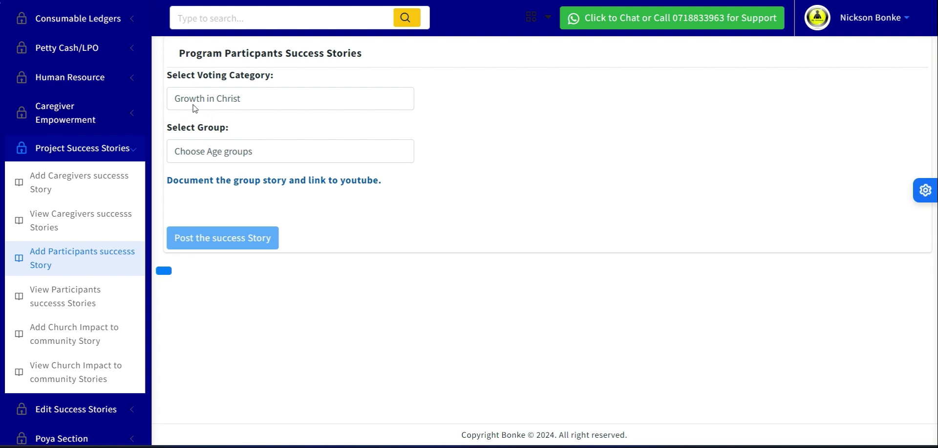
# Set the story's group to Combined age groups and keep Growth in Christ as its voting category.
pyautogui.click(243, 153)
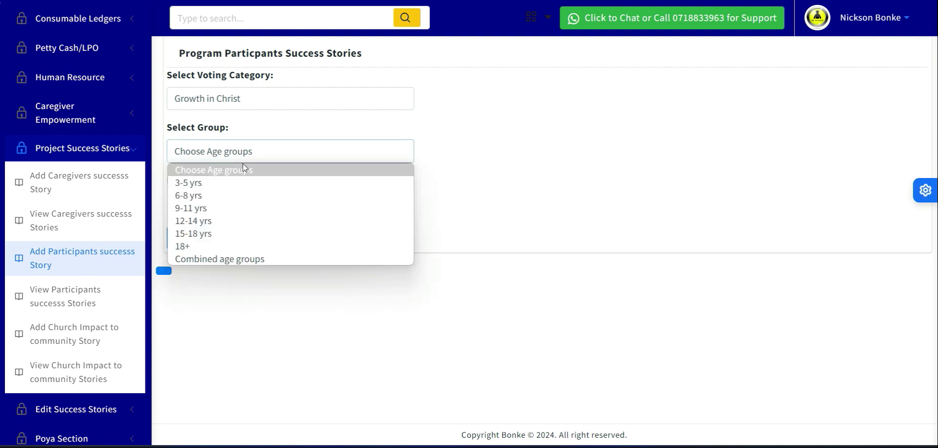
pyautogui.click(237, 259)
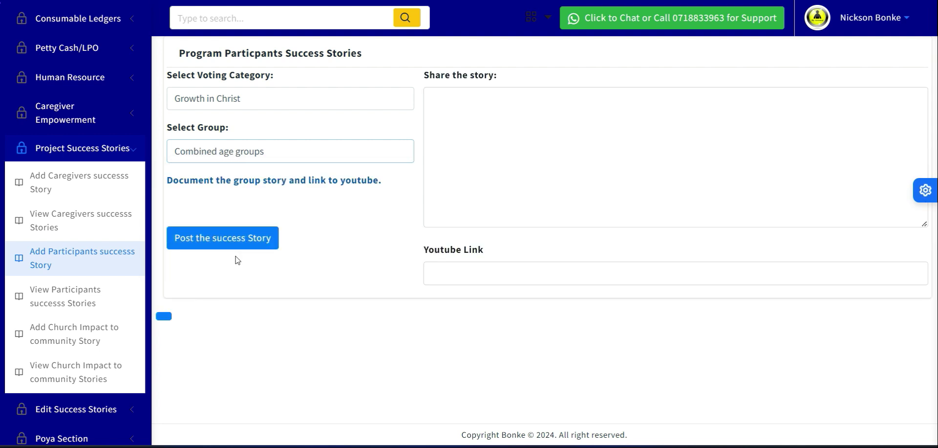
pyautogui.click(484, 116)
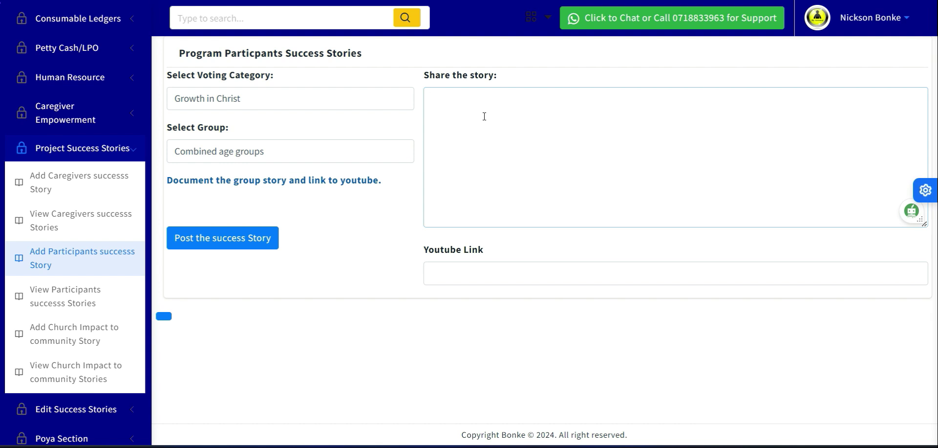
pyautogui.click(264, 99)
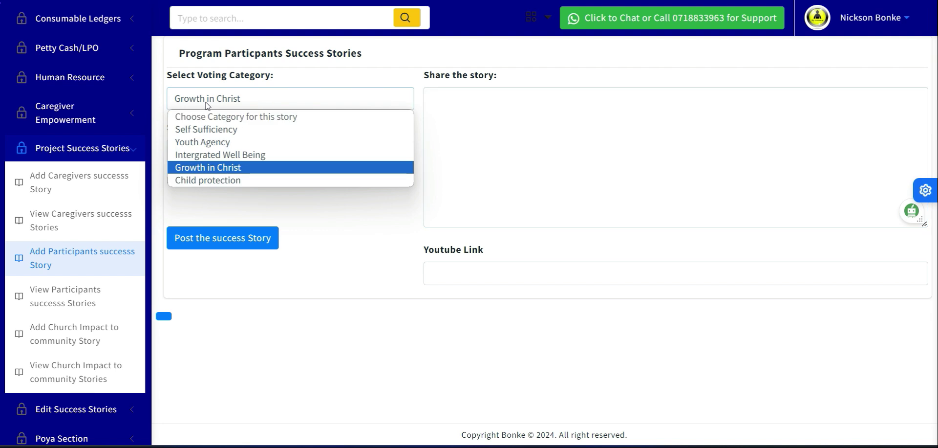
pyautogui.click(237, 168)
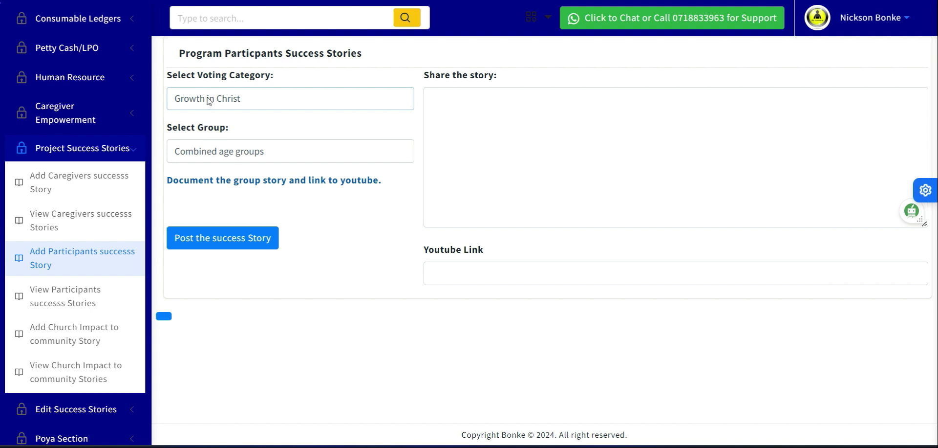
pyautogui.click(209, 100)
pyautogui.click(228, 170)
# Enter "Testing impact story section 1" as the participants' story text.
pyautogui.click(469, 105)
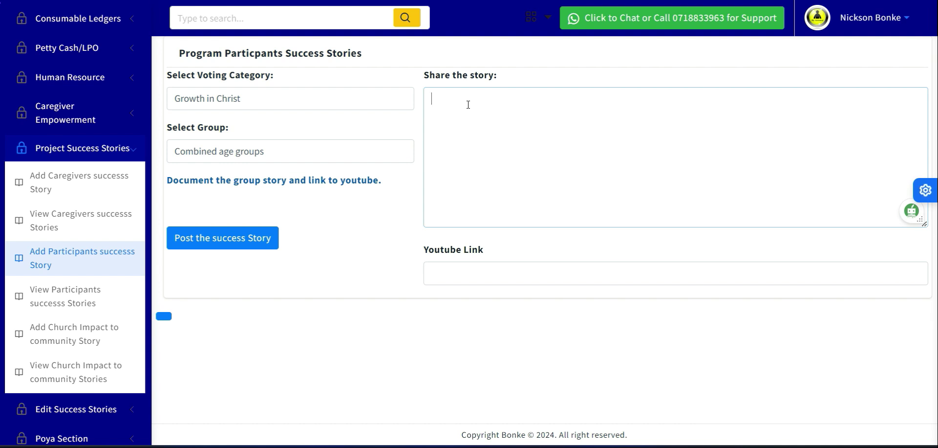
pyautogui.write('Testing impact story')
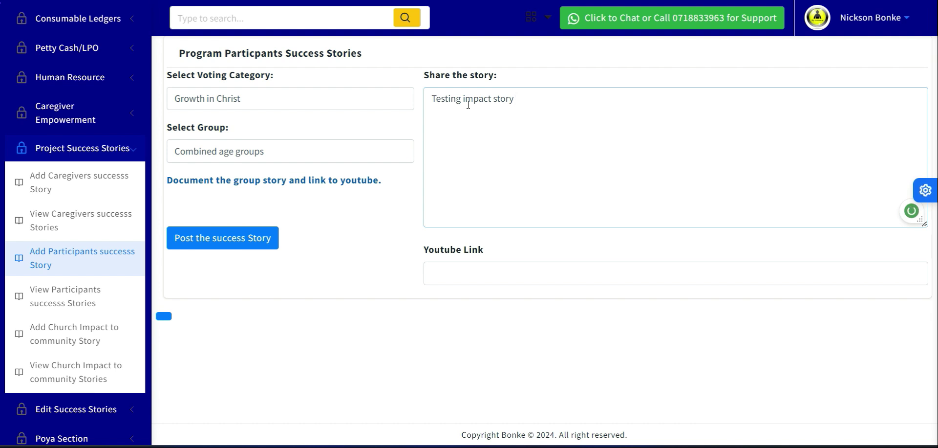
pyautogui.write('section 1')
pyautogui.hotkey('ctrl', 'a')
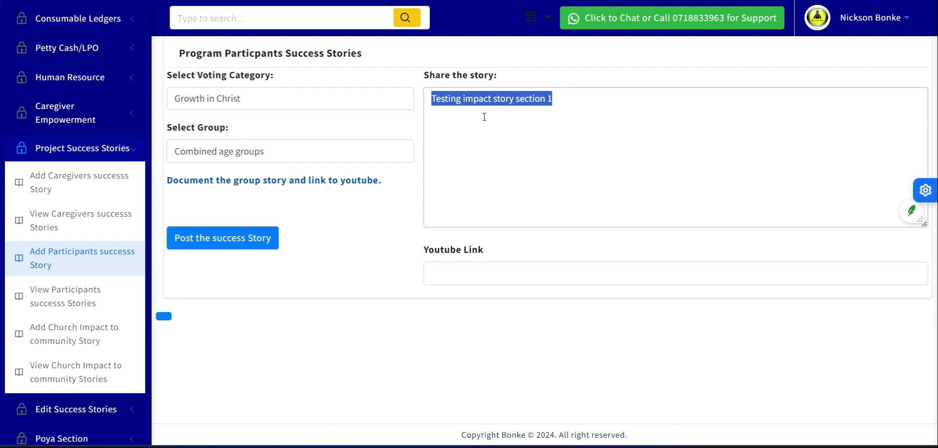
pyautogui.click(577, 164)
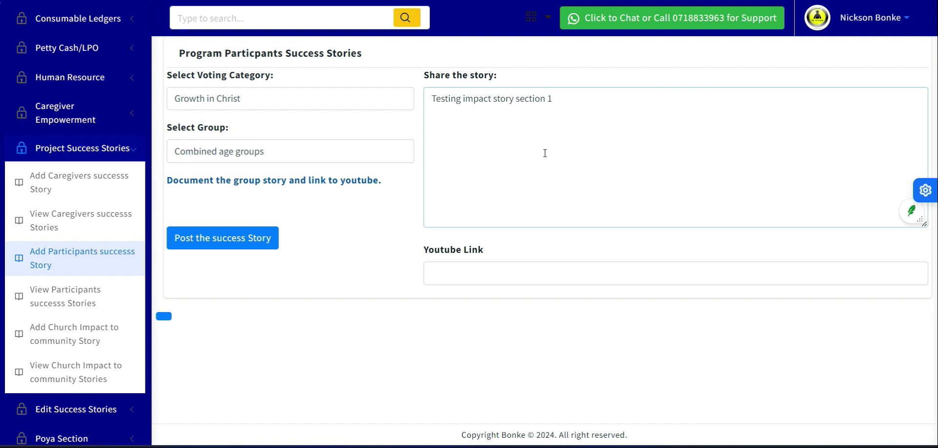
# Switch to YouTube and look at the account options and the choice for uploading a video.
pyautogui.click(473, 272)
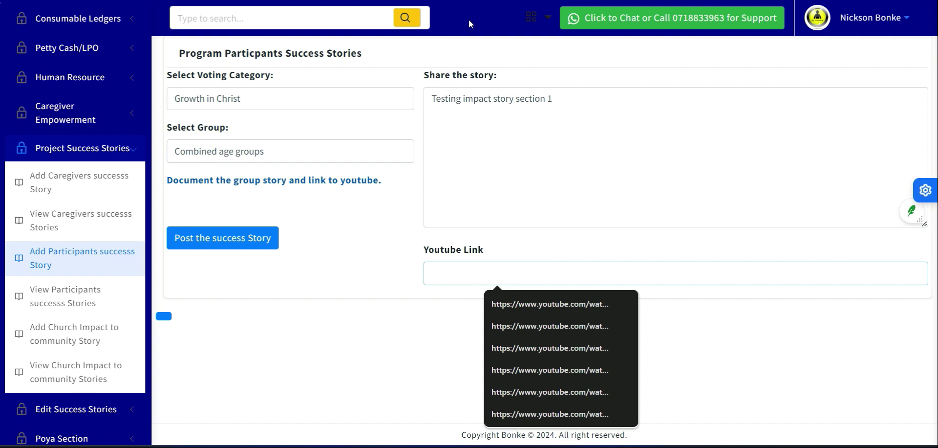
pyautogui.hotkey('ctrl', 'Tab')
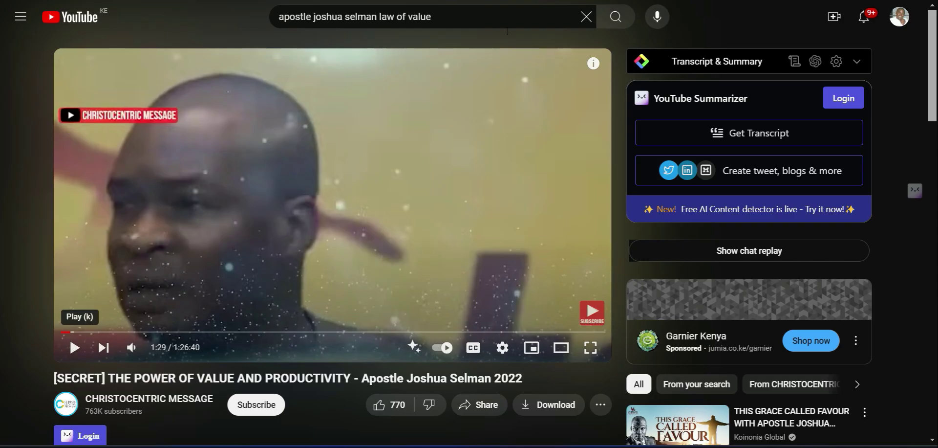
pyautogui.click(897, 19)
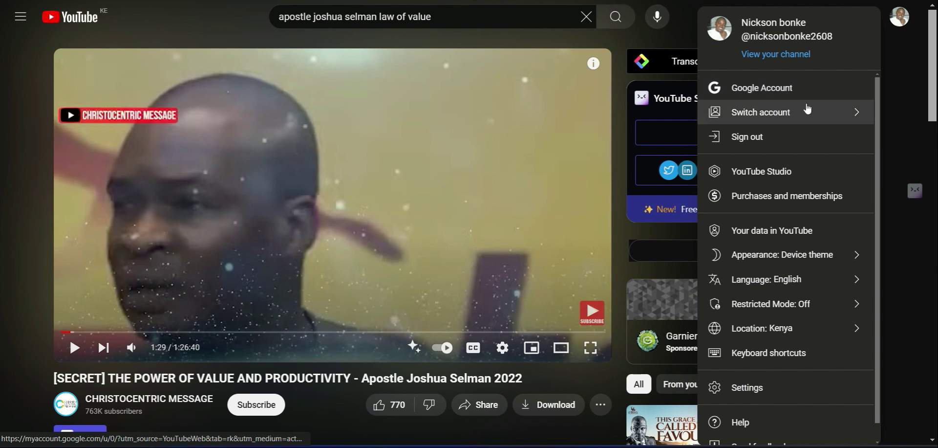
pyautogui.click(906, 58)
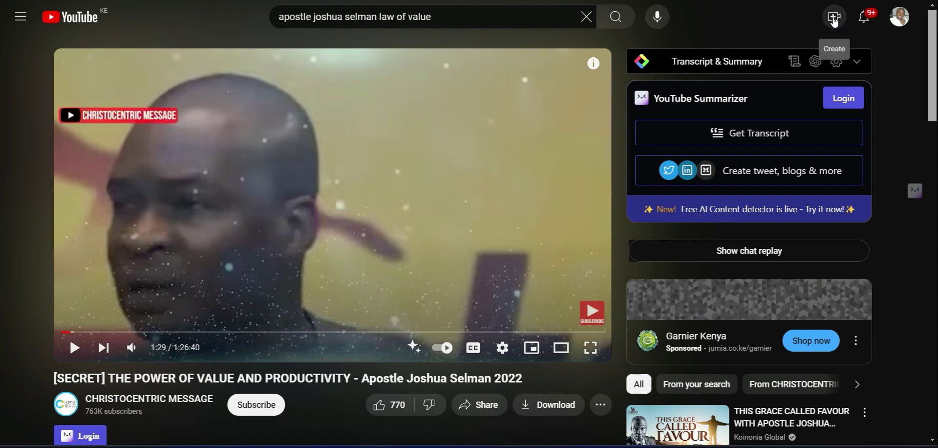
pyautogui.click(835, 20)
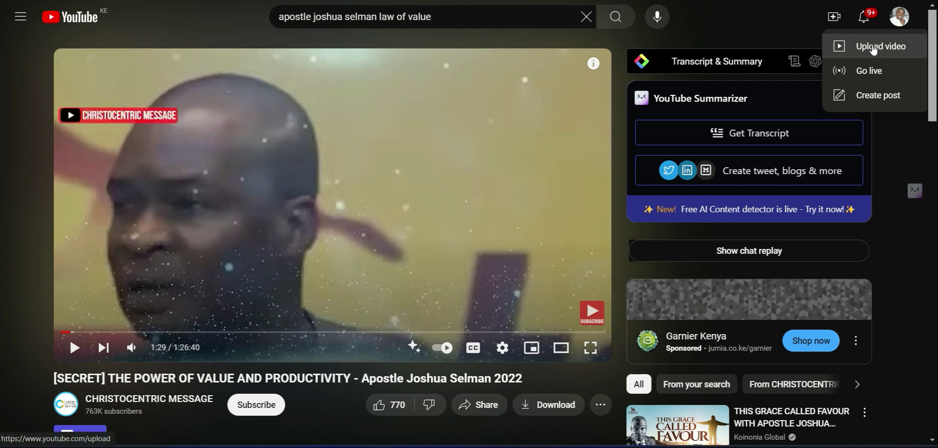
pyautogui.click(875, 50)
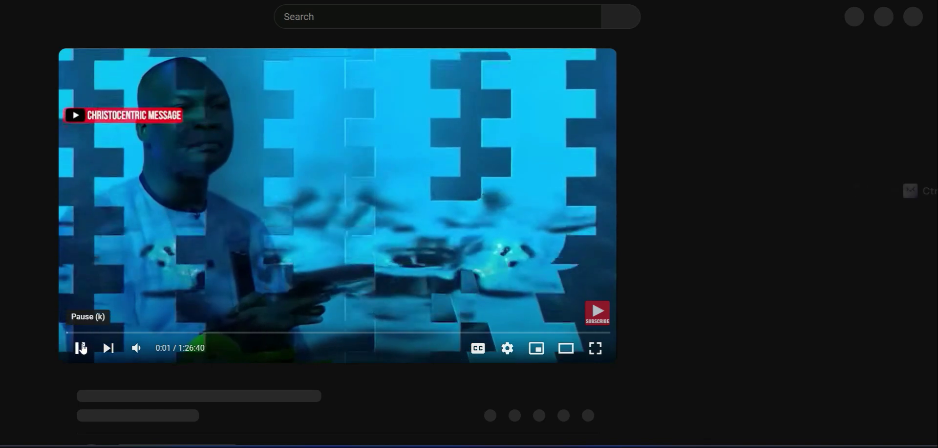
# Pause the "THE POWER OF VALUE AND PRODUCTIVITY" video and examine the parts of its web address, including the video ID.
pyautogui.click(81, 351)
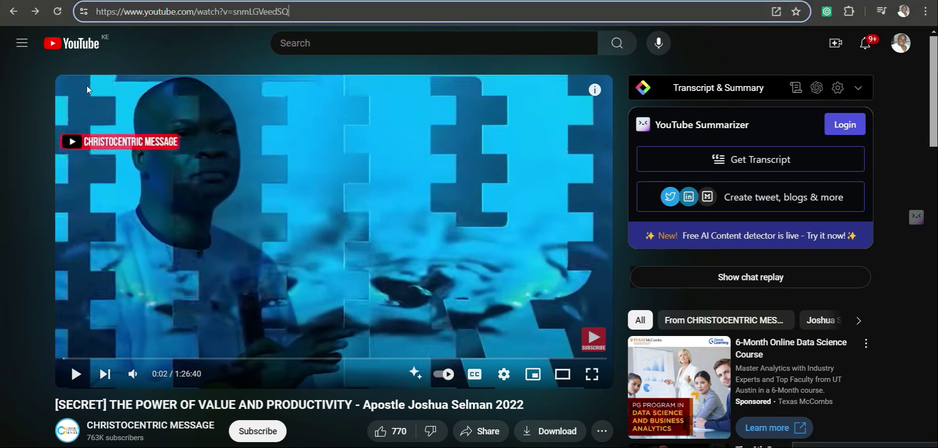
pyautogui.click(172, 57)
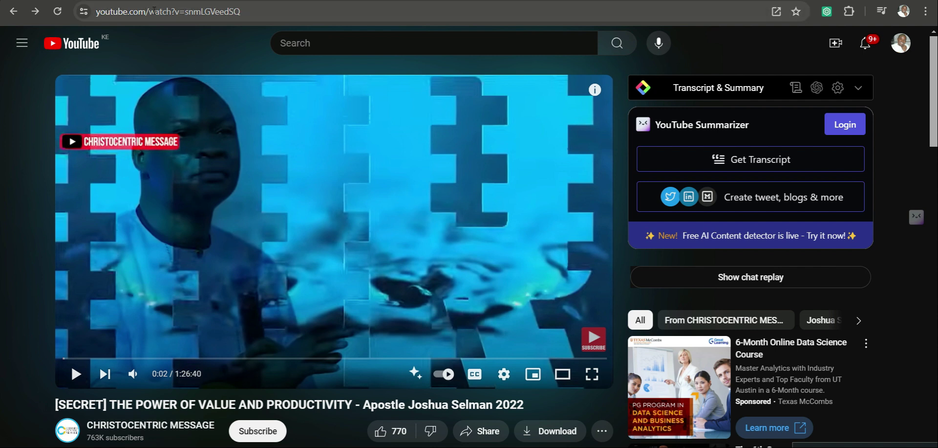
pyautogui.moveTo(145, 12); pyautogui.dragTo(180, 11)
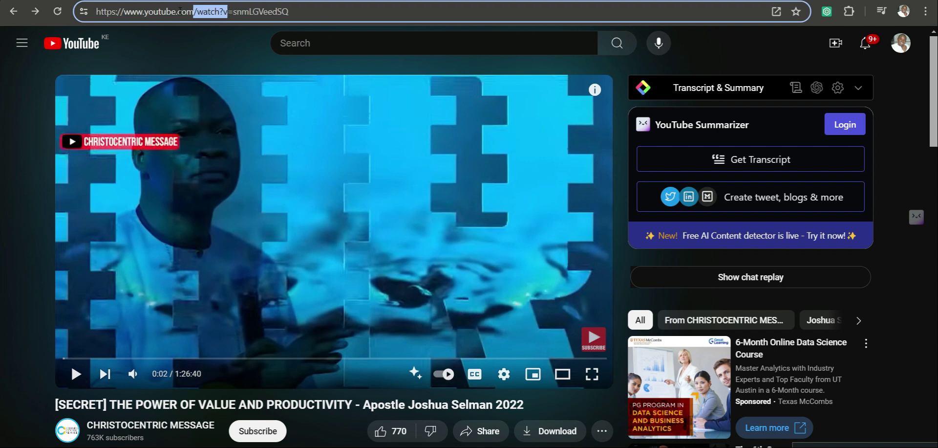
pyautogui.click(289, 11)
pyautogui.hotkey('shift', 'Left')
pyautogui.hotkey('shift', 'Left')
pyautogui.hotkey('shift', 'Left')
pyautogui.hotkey('shift', 'Left')
pyautogui.hotkey('shift', 'Left')
pyautogui.hotkey('shift', 'Left')
pyautogui.hotkey('shift', 'Left')
pyautogui.hotkey('shift', 'Left')
pyautogui.hotkey('shift', 'Left')
pyautogui.hotkey('shift', 'Left')
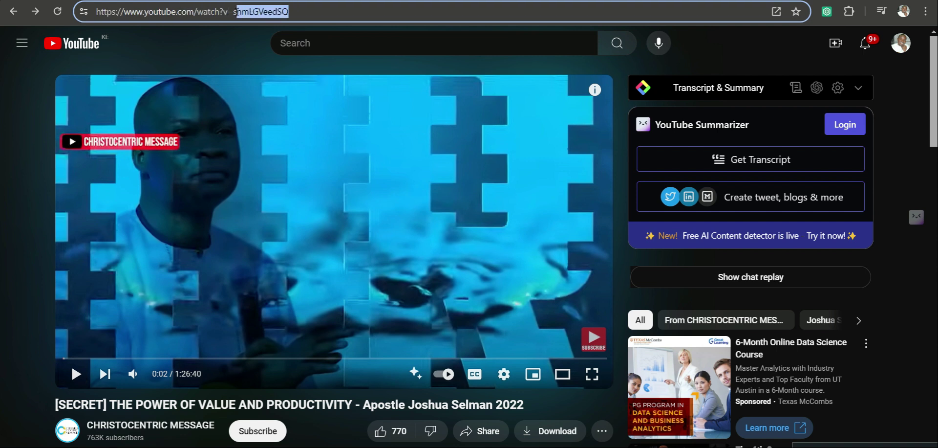
pyautogui.click(289, 12)
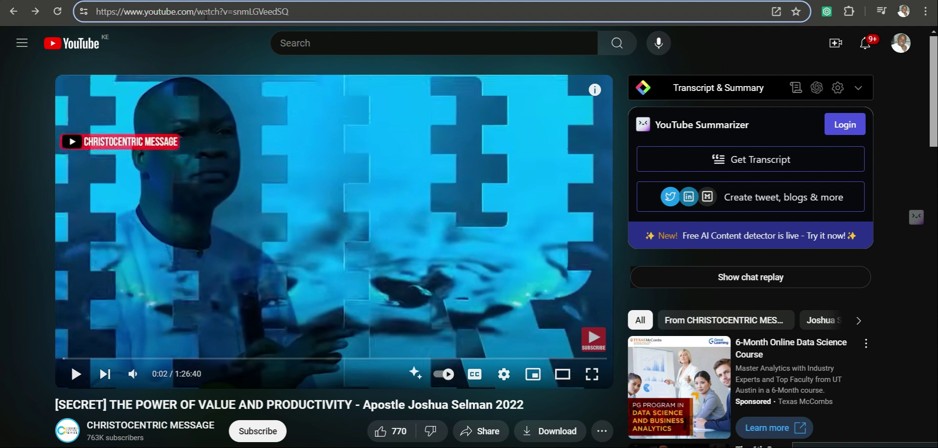
pyautogui.moveTo(202, 14); pyautogui.dragTo(234, 14)
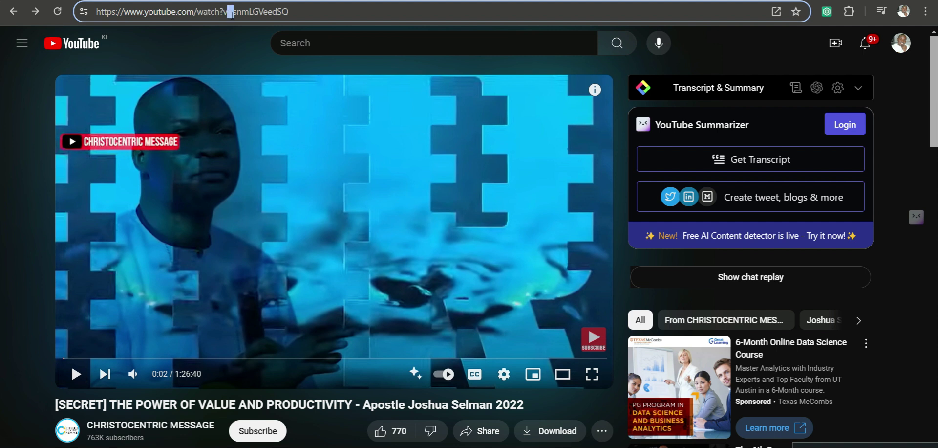
pyautogui.click(289, 13)
# Search YouTube for "the law of honour by apostle joshua selman", open the matching video, and examine the timestamp portion of its address.
pyautogui.click(399, 1)
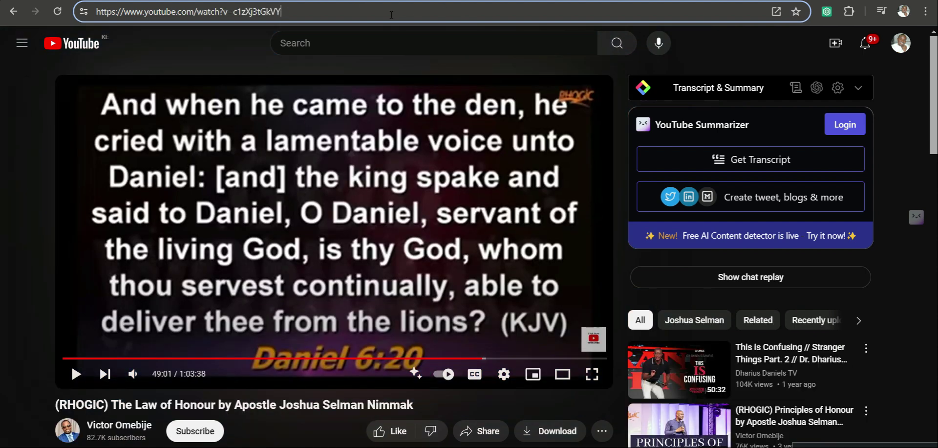
pyautogui.click(393, 42)
pyautogui.write('the')
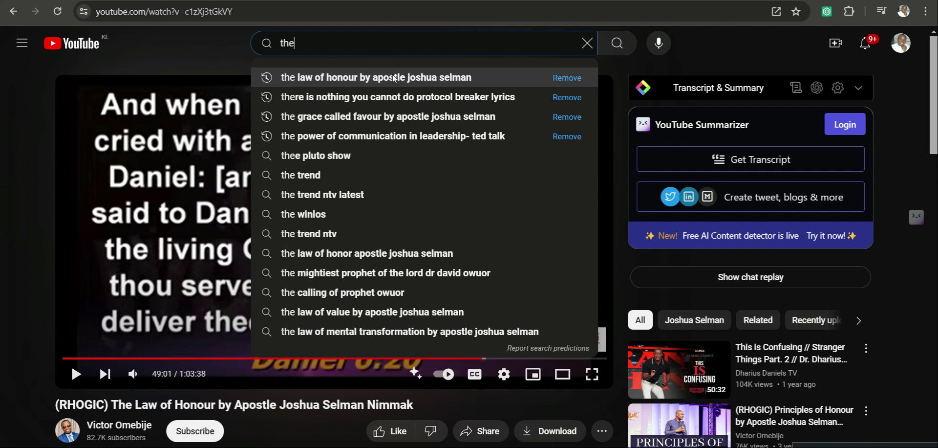
pyautogui.click(391, 74)
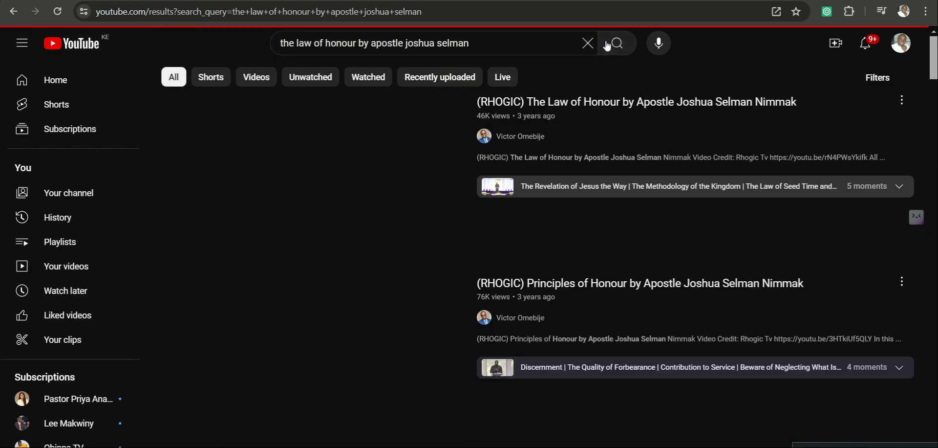
pyautogui.click(530, 102)
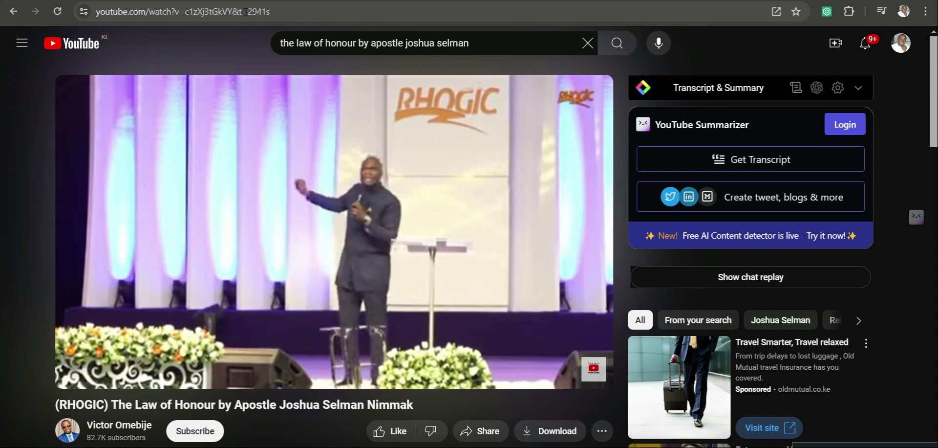
pyautogui.moveTo(232, 11); pyautogui.dragTo(274, 15)
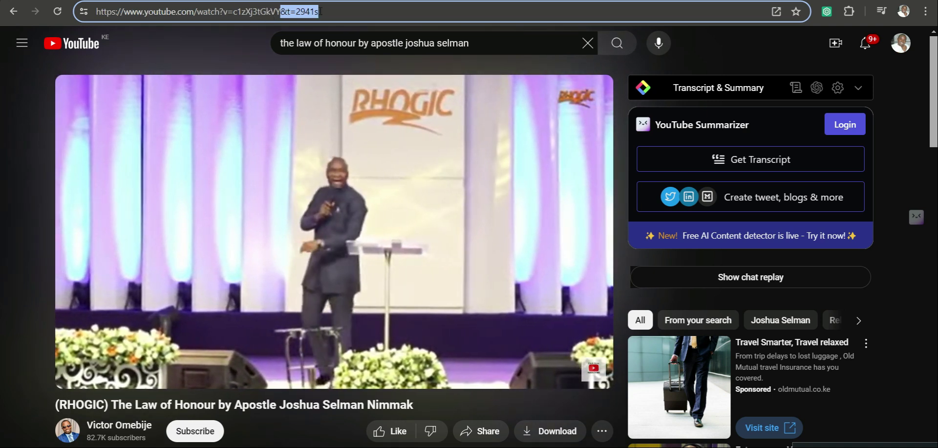
pyautogui.click(333, 14)
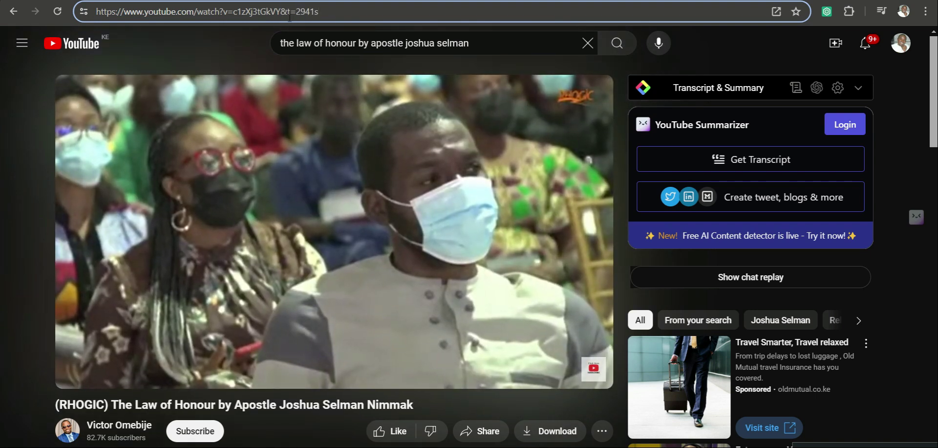
# Copy the "THE POWER OF VALUE AND PRODUCTIVITY" video's full address into the story's YouTube link and post the success story.
pyautogui.hotkey('alt', 'Left')
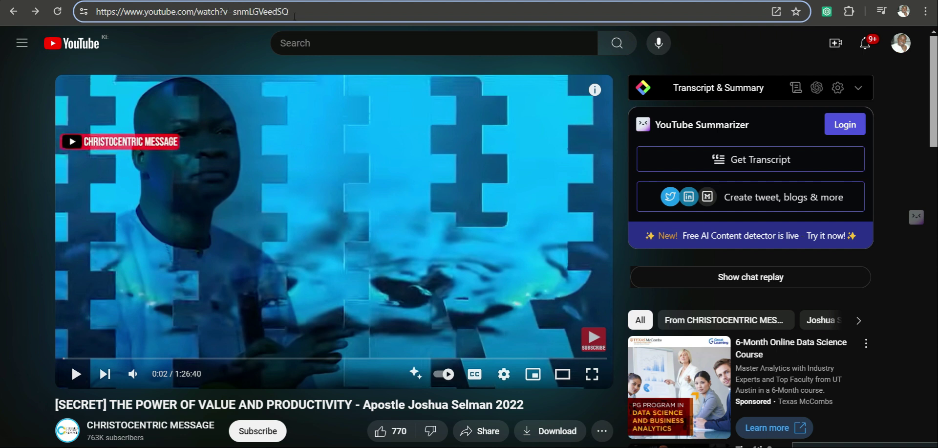
pyautogui.moveTo(302, 11); pyautogui.dragTo(98, 13)
pyautogui.hotkey('ctrl', 'c')
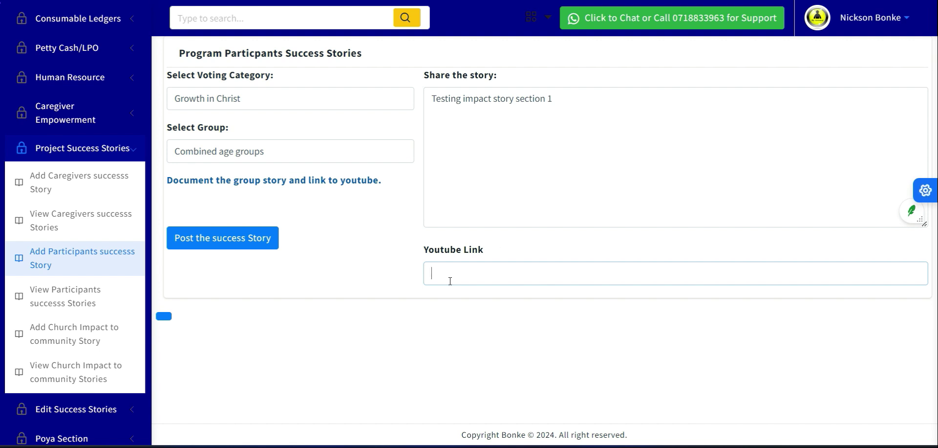
pyautogui.click(450, 281)
pyautogui.hotkey('ctrl', 'v')
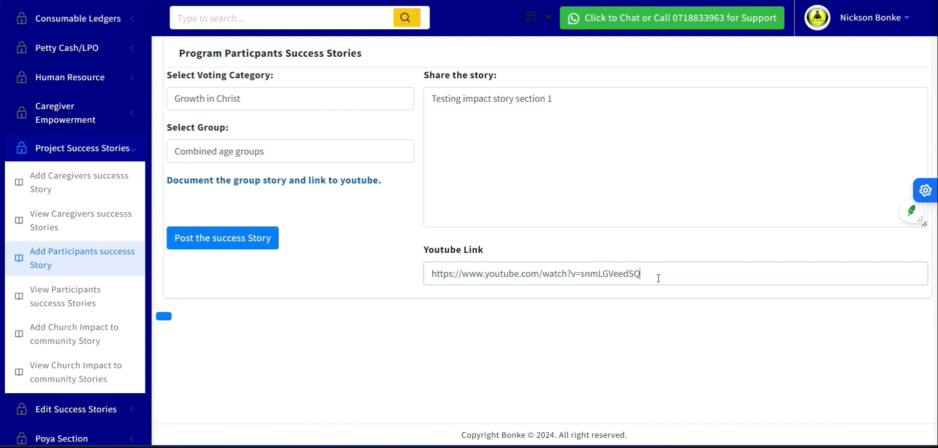
pyautogui.click(219, 242)
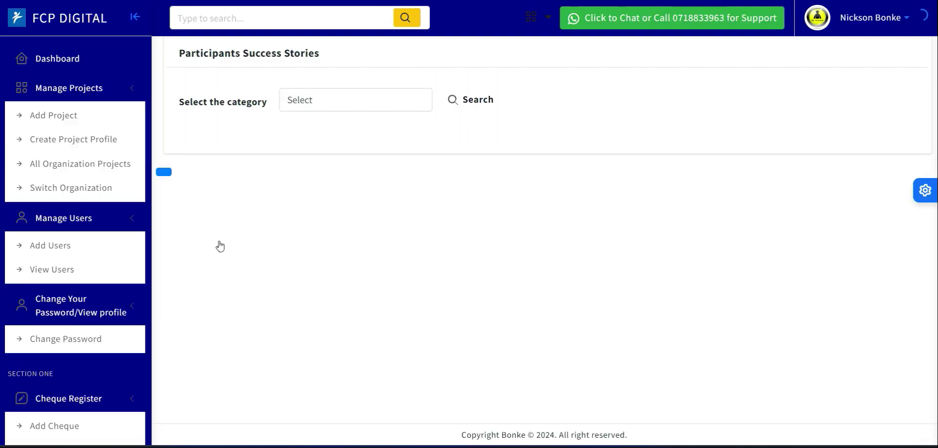
# Search the participants' success stories for Growth in Christ, check the posted video, and open its full story text.
pyautogui.click(349, 101)
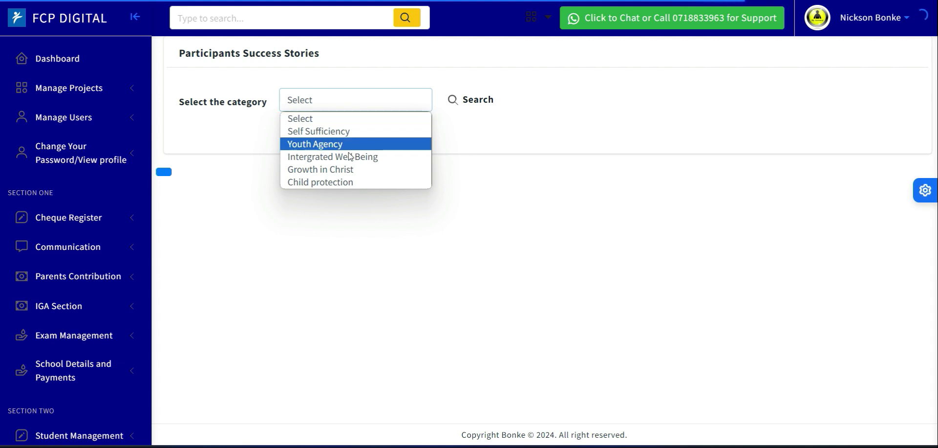
pyautogui.click(348, 169)
pyautogui.click(474, 105)
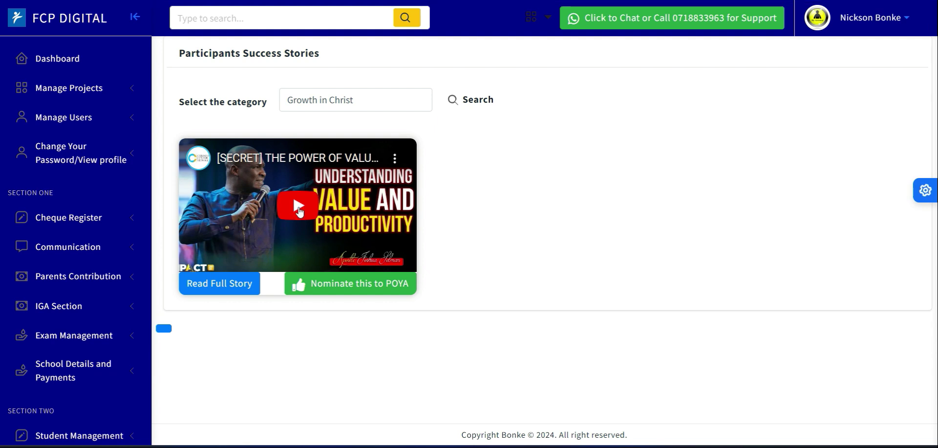
pyautogui.click(297, 209)
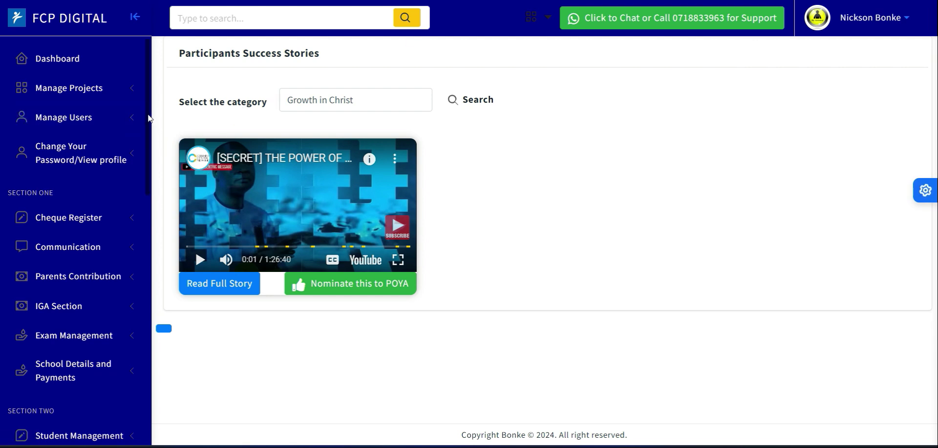
pyautogui.scroll(-10, 153, 189)
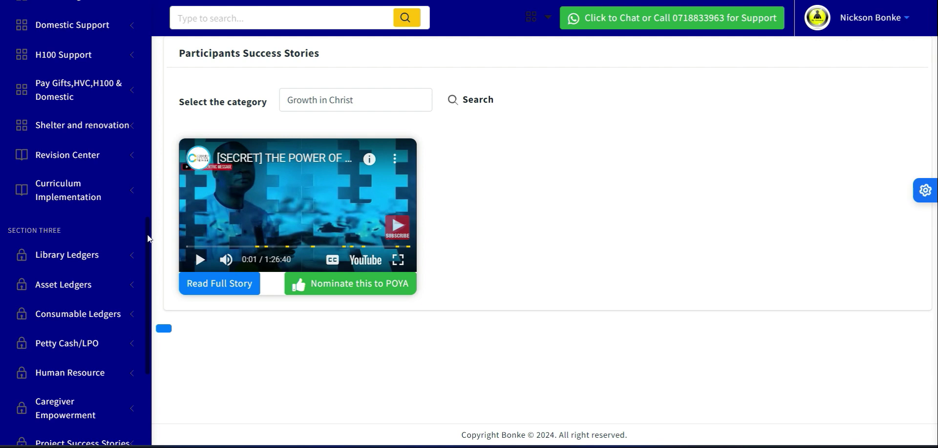
pyautogui.click(197, 286)
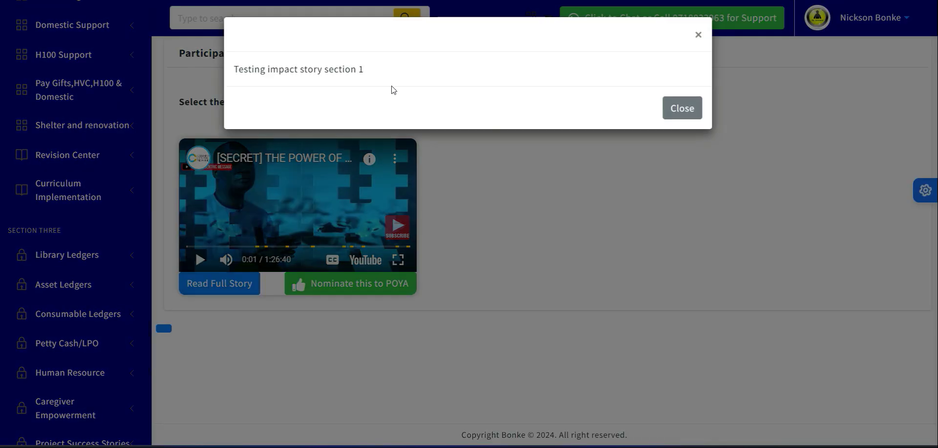
# Copy the Growth in Christ story's full text, close it, and start a new participants' success story.
pyautogui.moveTo(371, 74); pyautogui.dragTo(235, 67)
pyautogui.hotkey('ctrl', 'c')
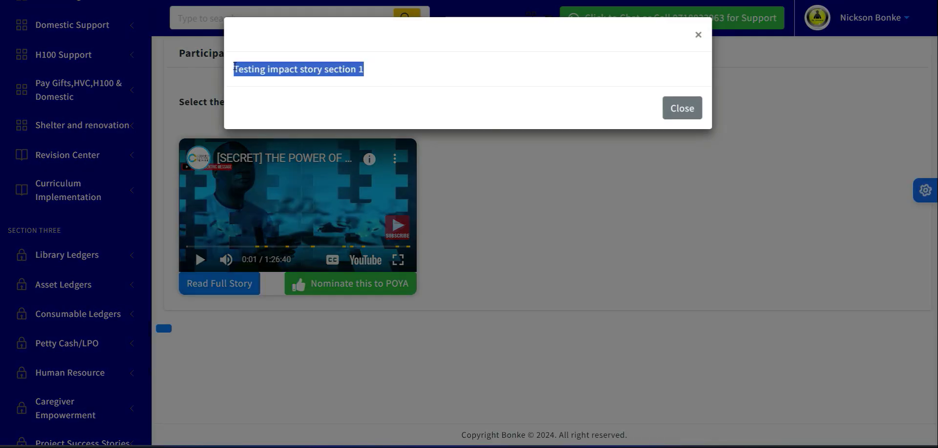
pyautogui.click(678, 115)
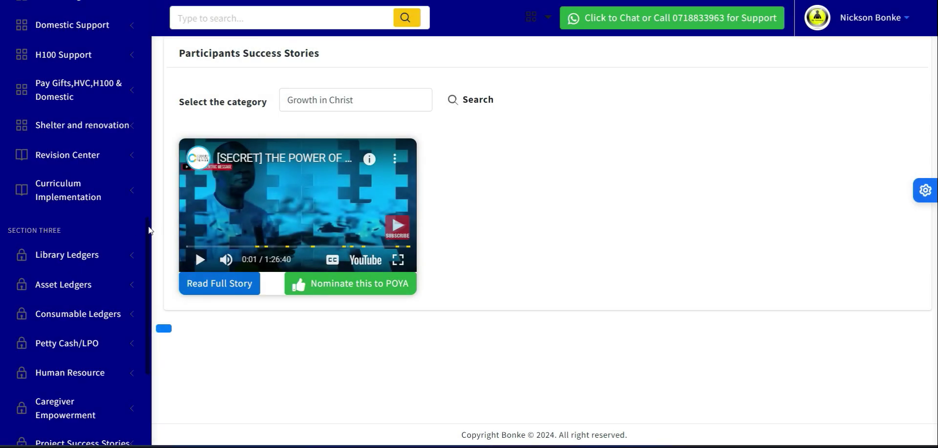
pyautogui.scroll(-5, 153, 274)
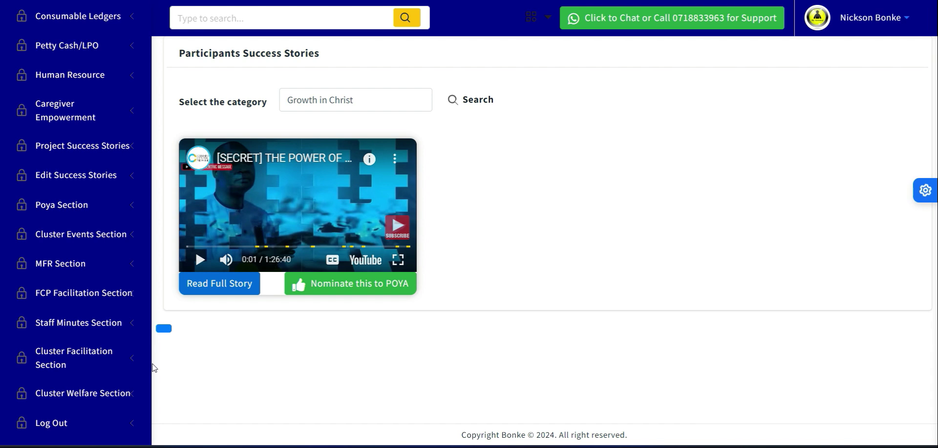
pyautogui.click(86, 153)
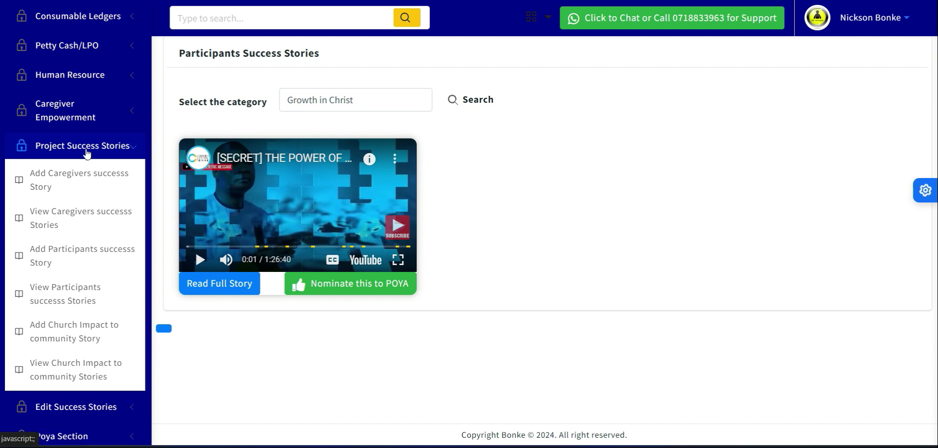
pyautogui.click(82, 255)
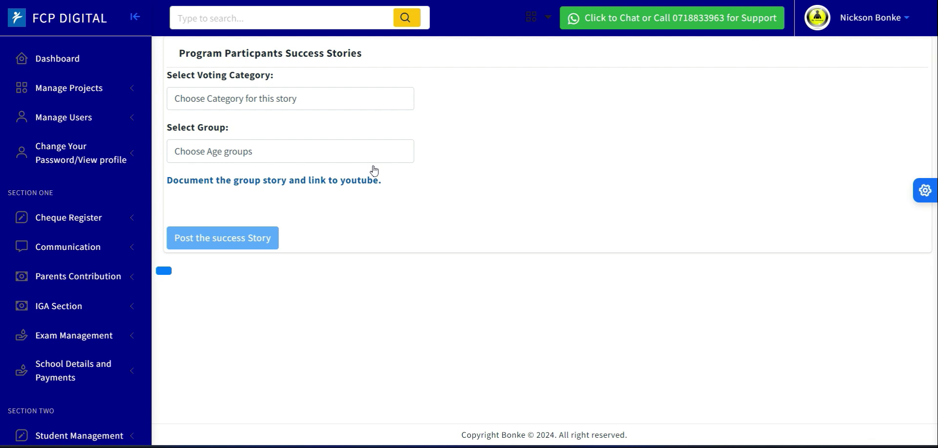
# Set the voting category to Growth in Christ and the group to Combined age groups, and enter the story "Testing impact story section 2".
pyautogui.click(242, 103)
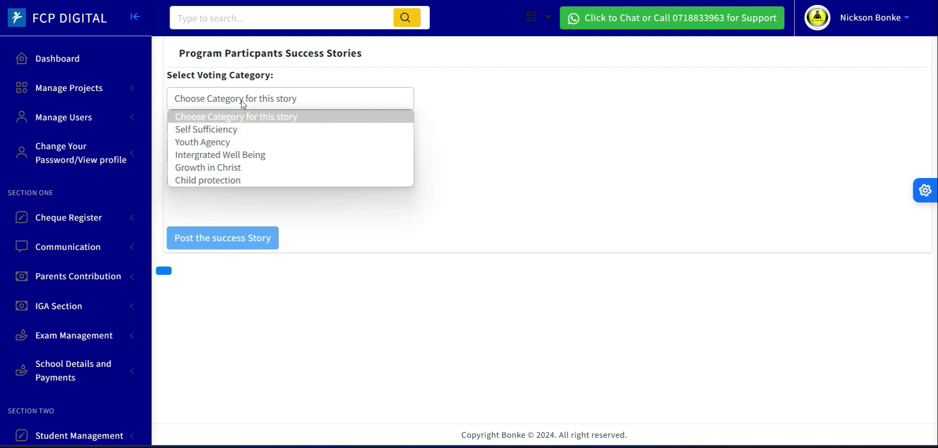
pyautogui.click(241, 167)
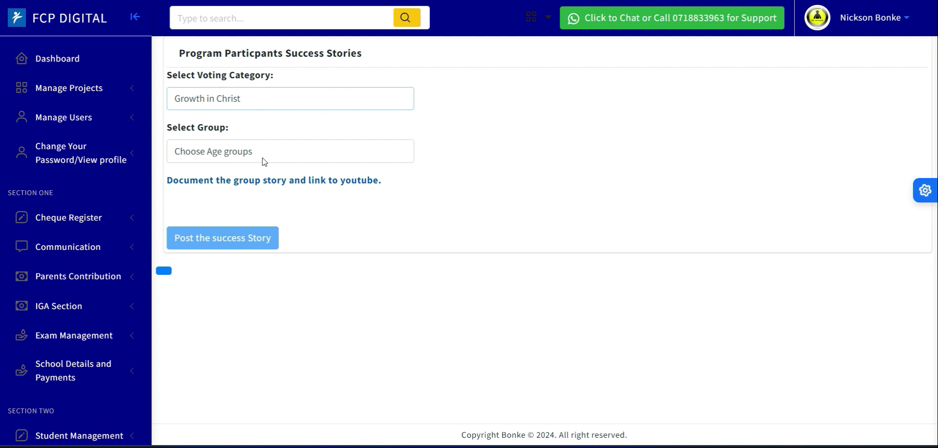
pyautogui.click(257, 160)
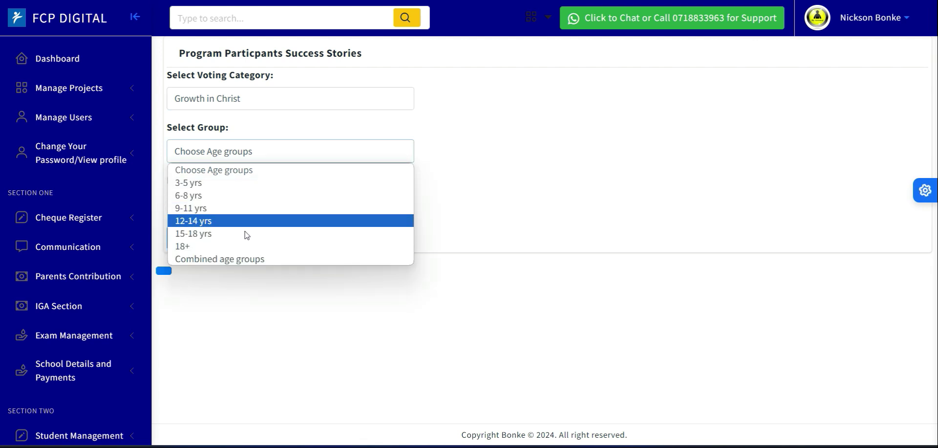
pyautogui.click(242, 258)
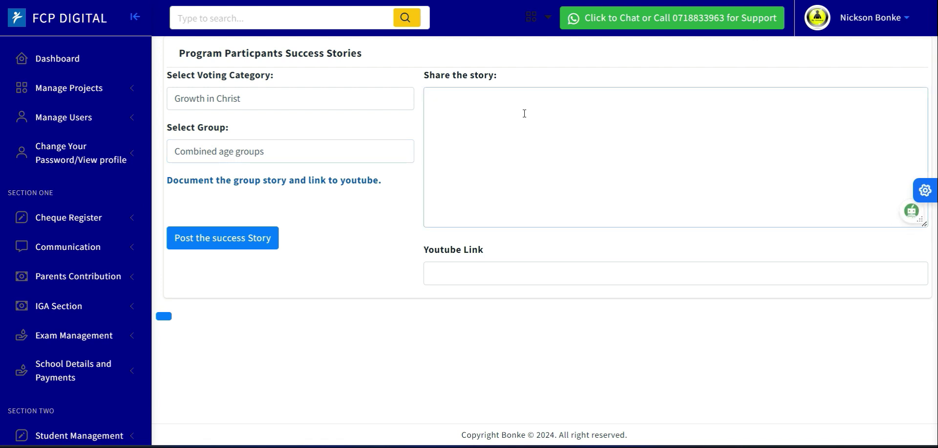
pyautogui.hotkey('ctrl', 'v')
pyautogui.press('BackSpace')
pyautogui.write('2')
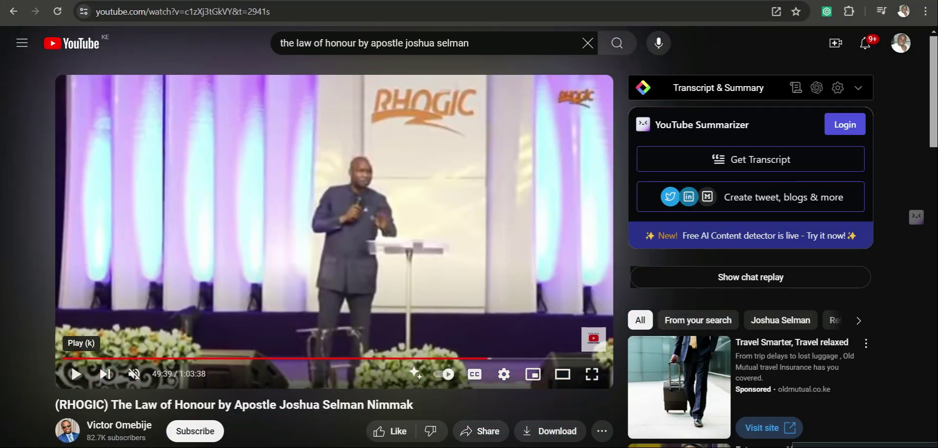
# Switch to the "The Law of Honour" YouTube video and examine the video ID and timestamp parts of its web address.
pyautogui.click(210, 12)
pyautogui.moveTo(187, 11); pyautogui.dragTo(227, 12)
pyautogui.click(297, 10)
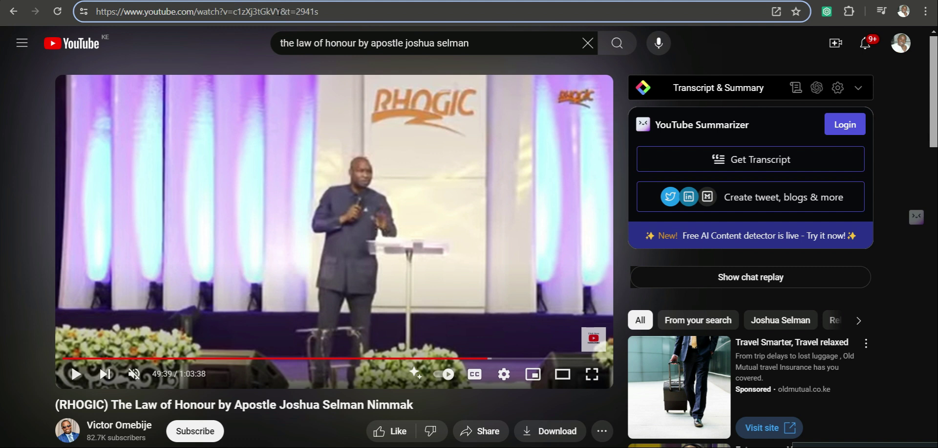
pyautogui.moveTo(281, 11); pyautogui.dragTo(228, 10)
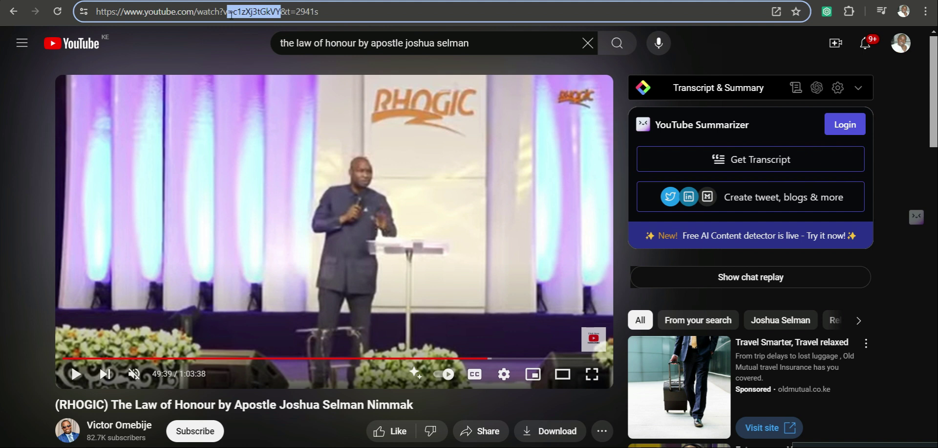
pyautogui.click(281, 10)
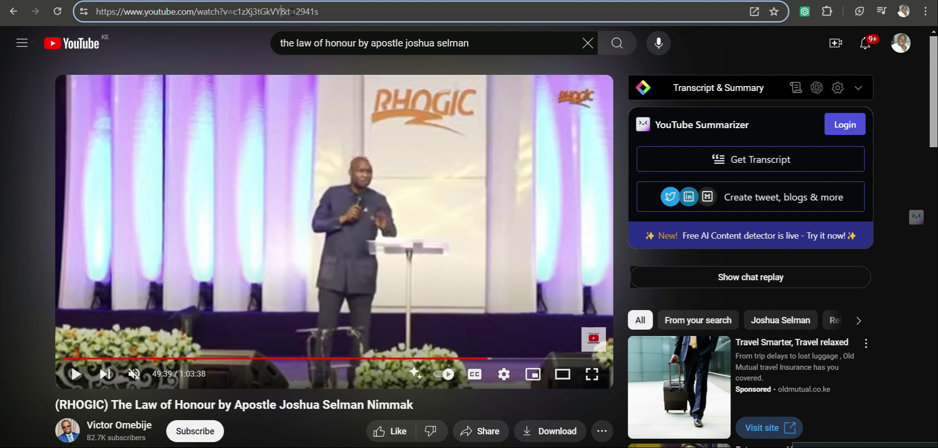
# Copy the "The Law of Honour" video's full address with its timestamp into the story's YouTube link and post the success story.
pyautogui.click(325, 13)
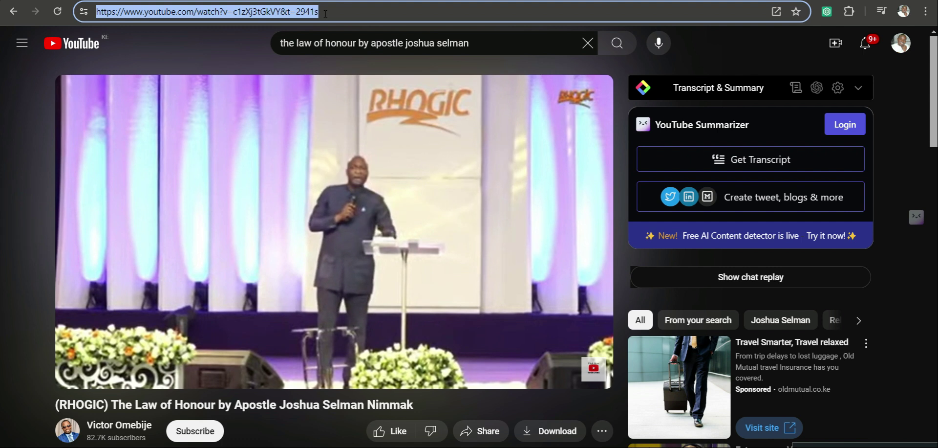
pyautogui.click(325, 13)
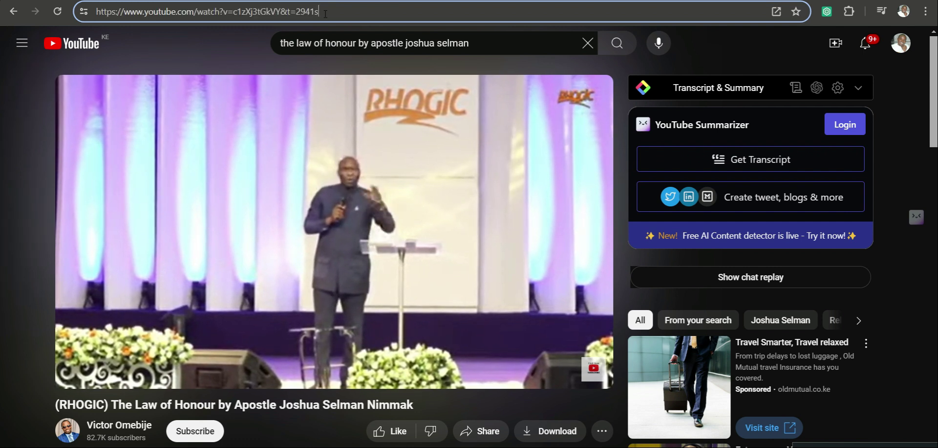
pyautogui.hotkey('ctrl', 'a')
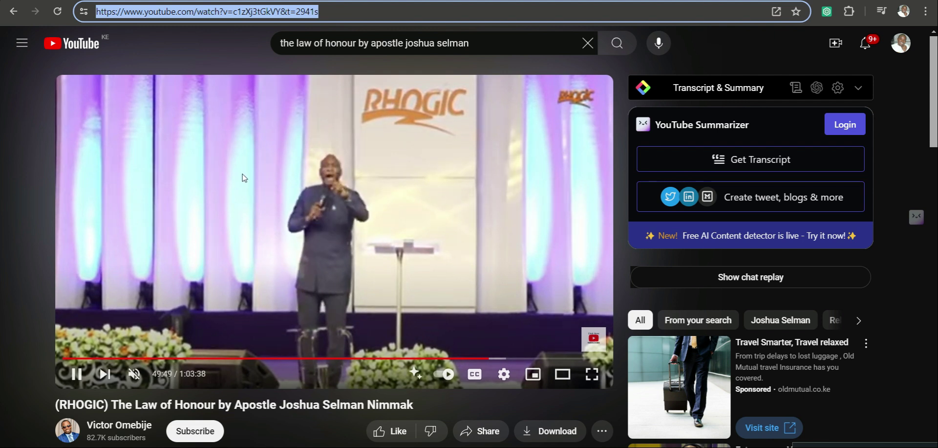
pyautogui.click(78, 374)
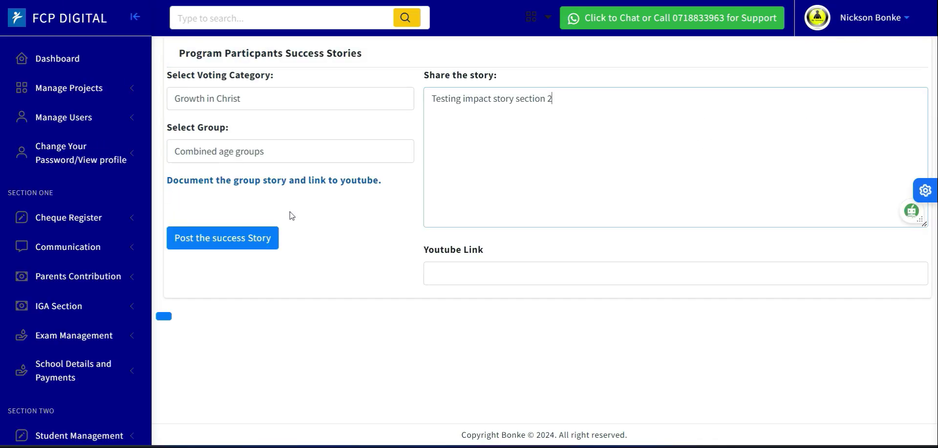
pyautogui.click(440, 272)
pyautogui.write('https://www.youtube.com/watch?v=c1zXj3tGkVY&t=2962s')
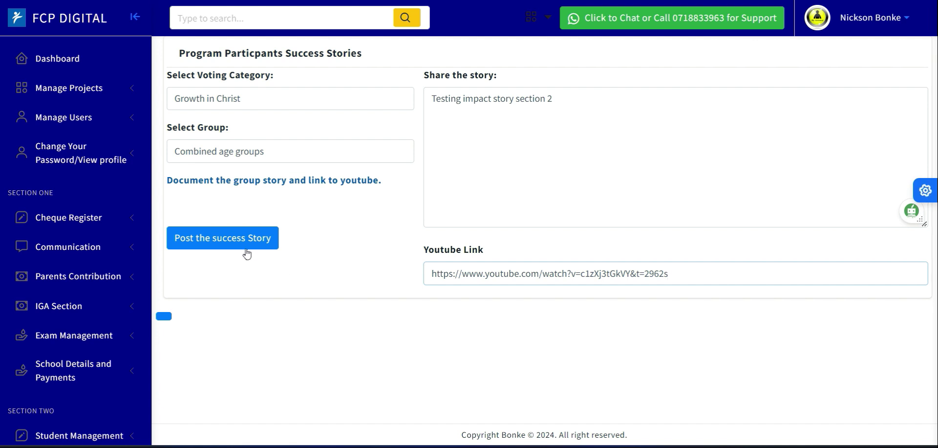
pyautogui.click(228, 237)
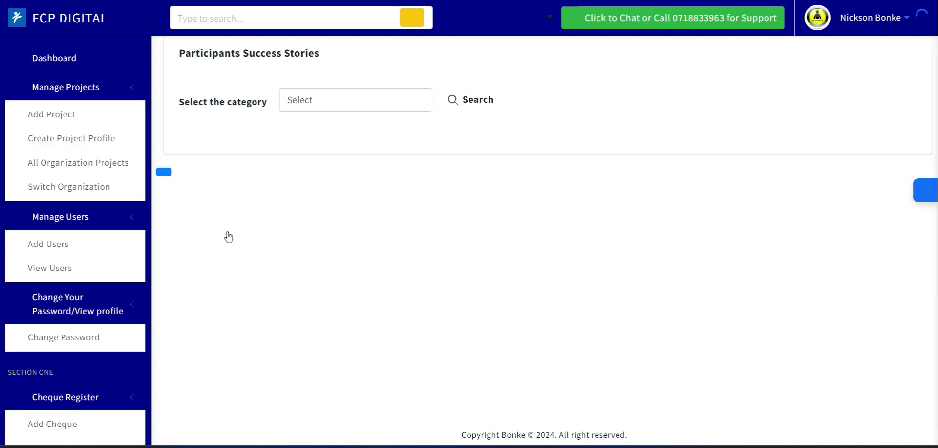
# Search the participants' success stories for Growth in Christ and try to play the newly posted story's video.
pyautogui.click(333, 111)
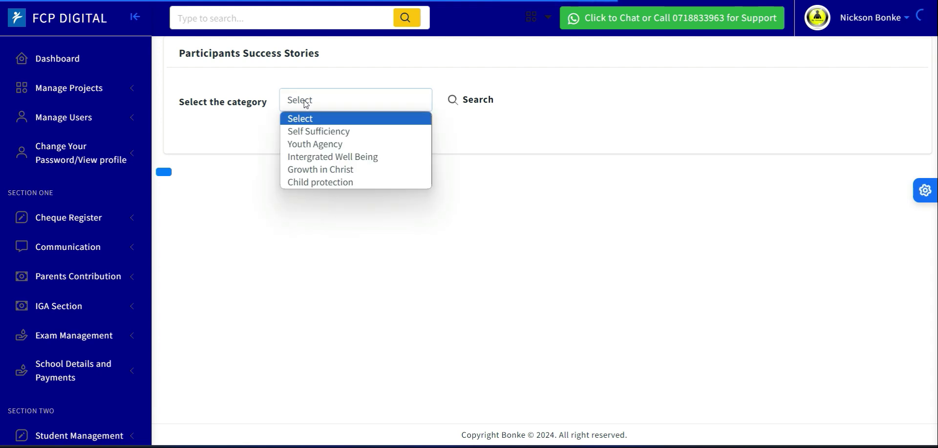
pyautogui.click(331, 172)
pyautogui.click(478, 112)
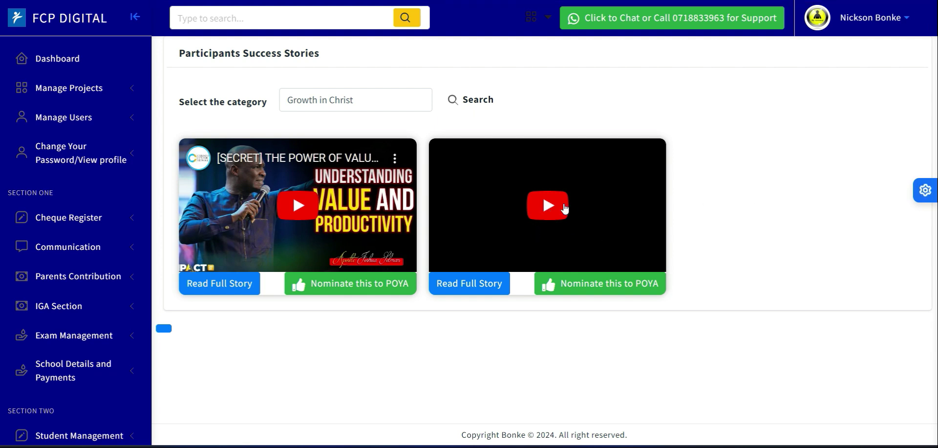
pyautogui.click(558, 191)
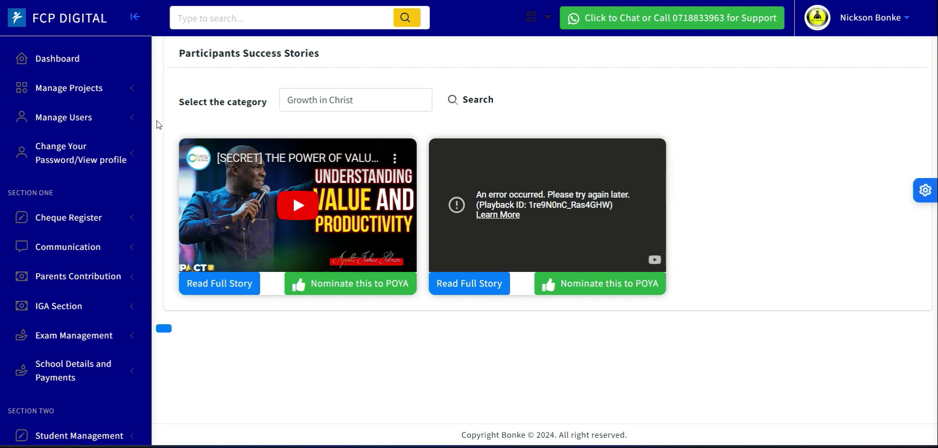
# Open the list of editable Poya stories and examine the video IDs in their YouTube links.
pyautogui.scroll(-7, 153, 203)
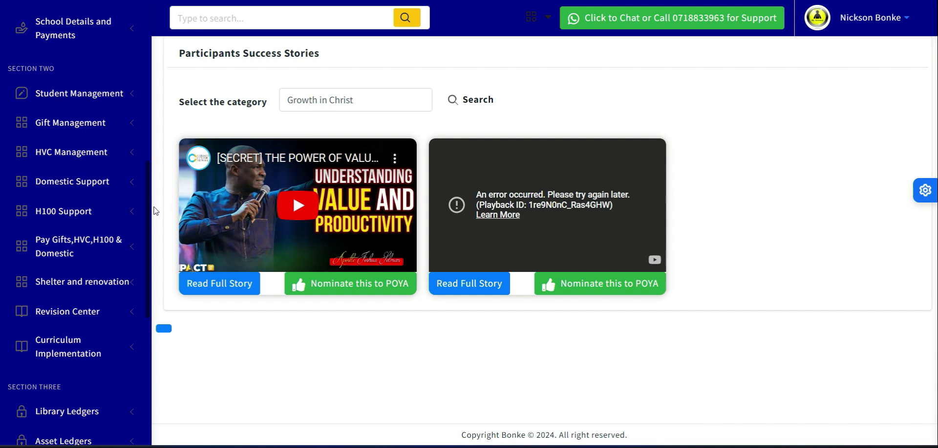
pyautogui.scroll(-4, 155, 211)
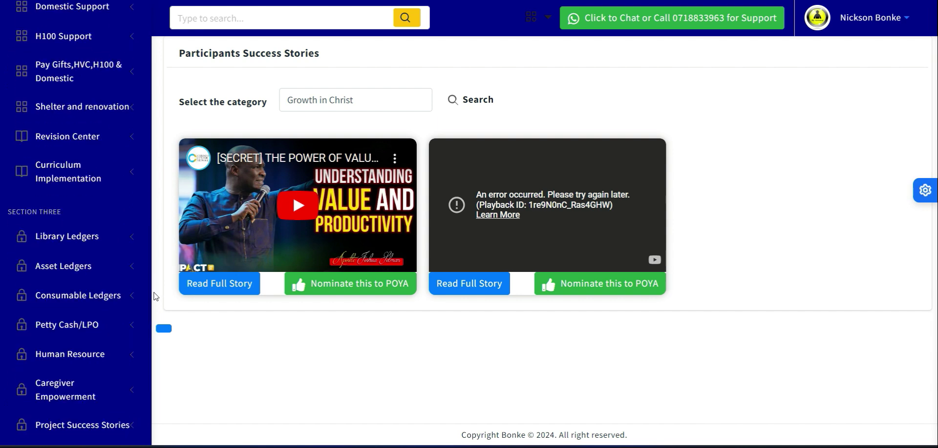
pyautogui.scroll(-6, 154, 293)
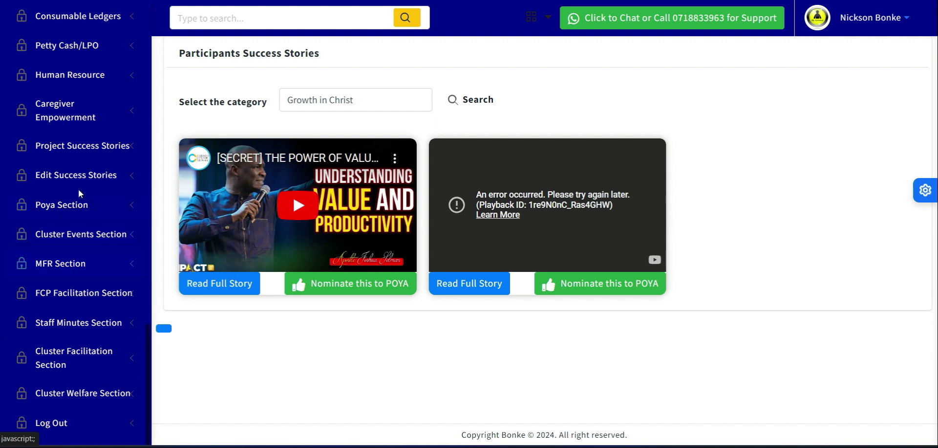
pyautogui.click(54, 178)
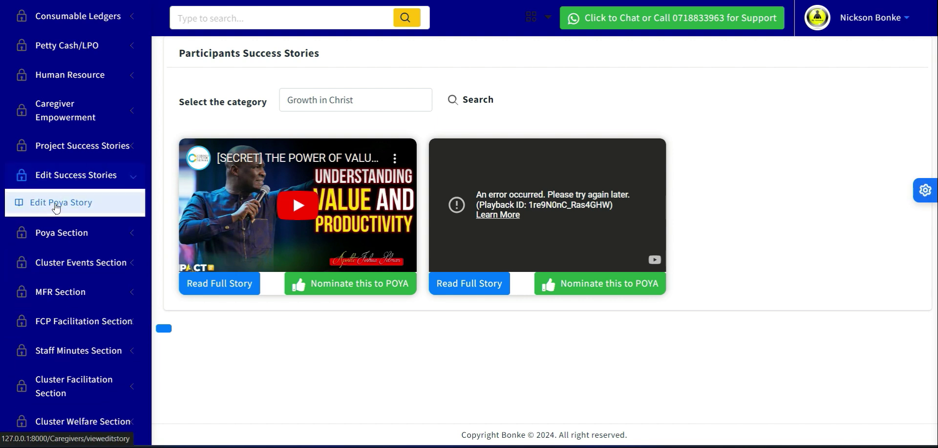
pyautogui.click(74, 208)
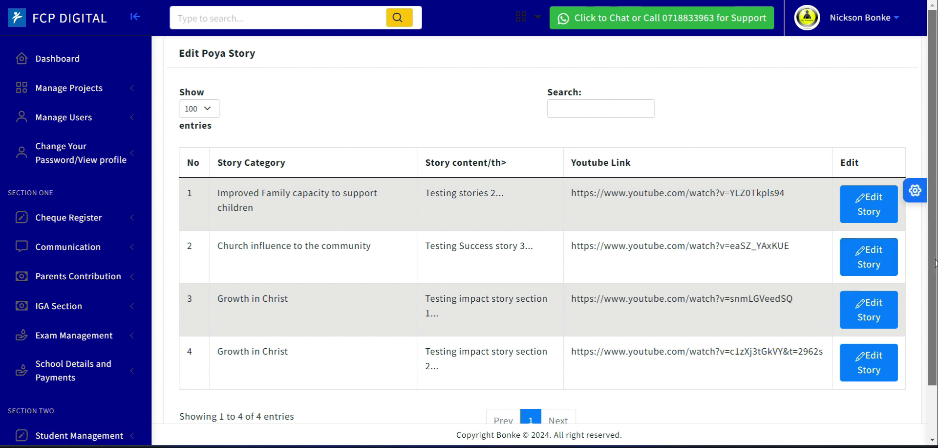
pyautogui.scroll(-1, 713, 173)
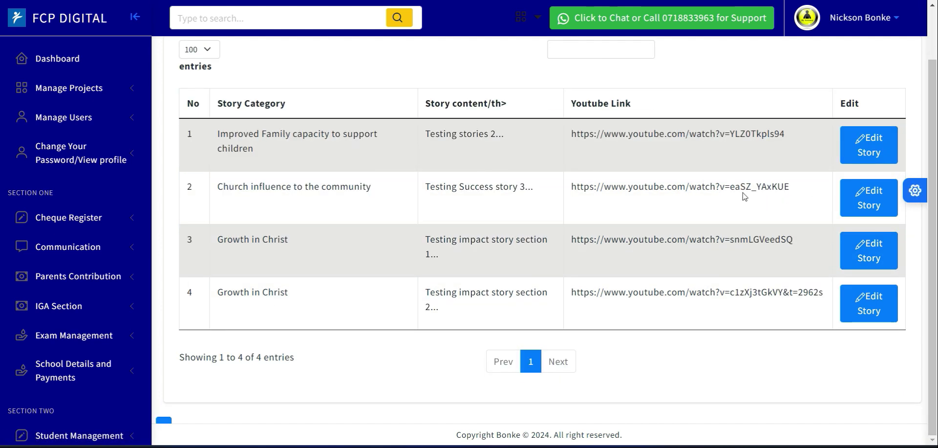
pyautogui.moveTo(730, 187); pyautogui.dragTo(743, 187)
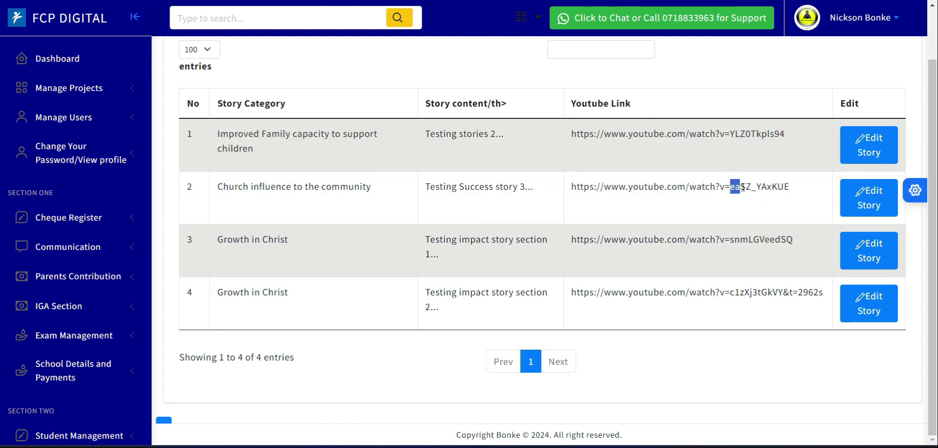
pyautogui.doubleClick(690, 187)
pyautogui.click(702, 240)
pyautogui.doubleClick(703, 240)
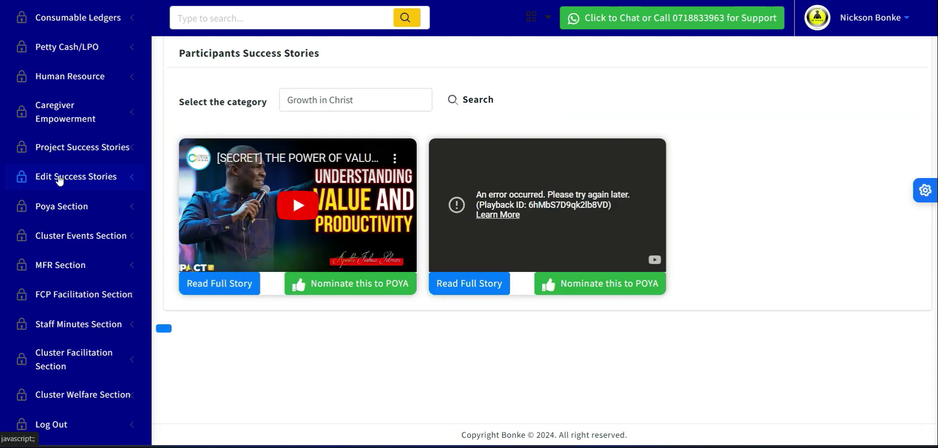
pyautogui.click(59, 178)
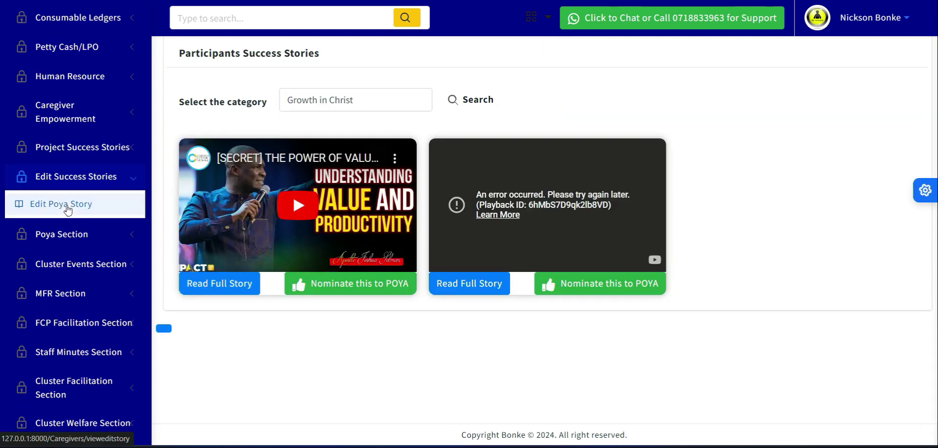
pyautogui.click(56, 205)
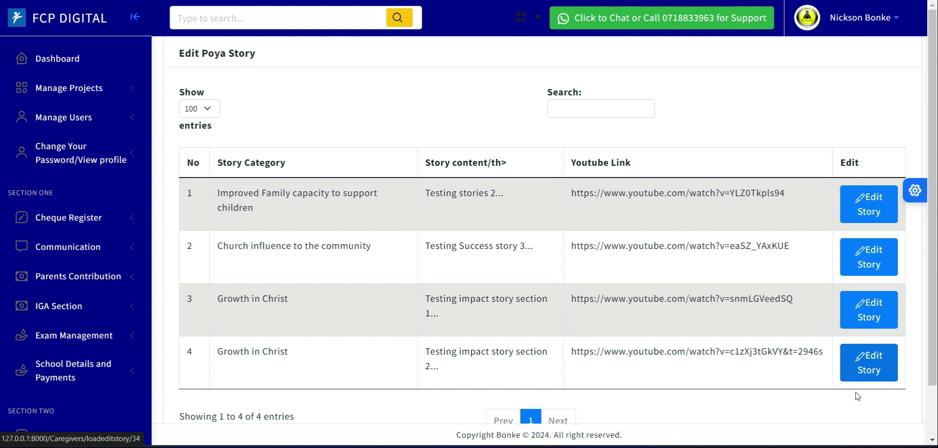
pyautogui.click(869, 367)
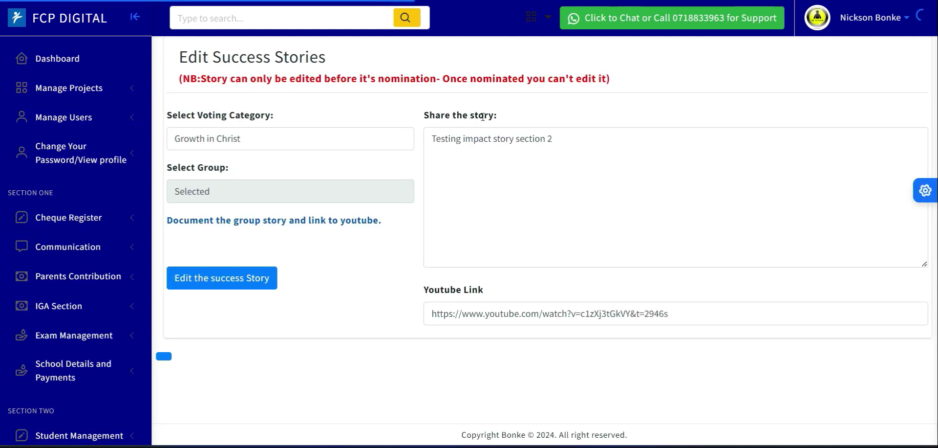
pyautogui.click(633, 314)
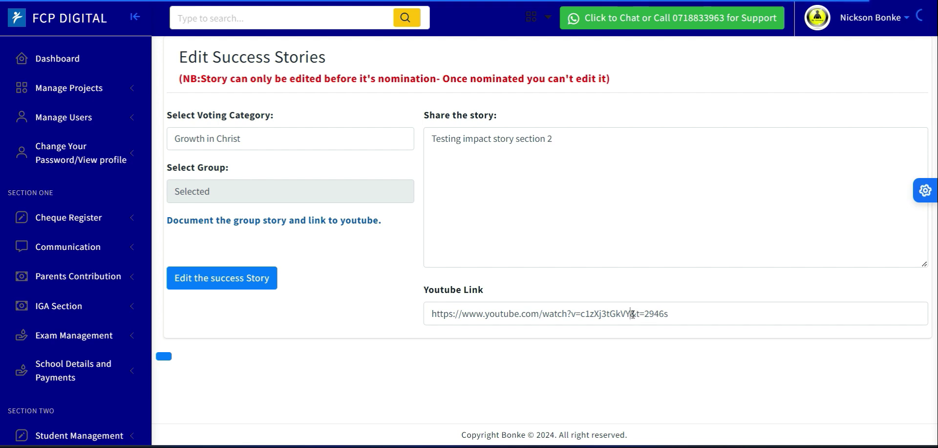
pyautogui.moveTo(633, 313); pyautogui.dragTo(670, 317)
pyautogui.press('BackSpace')
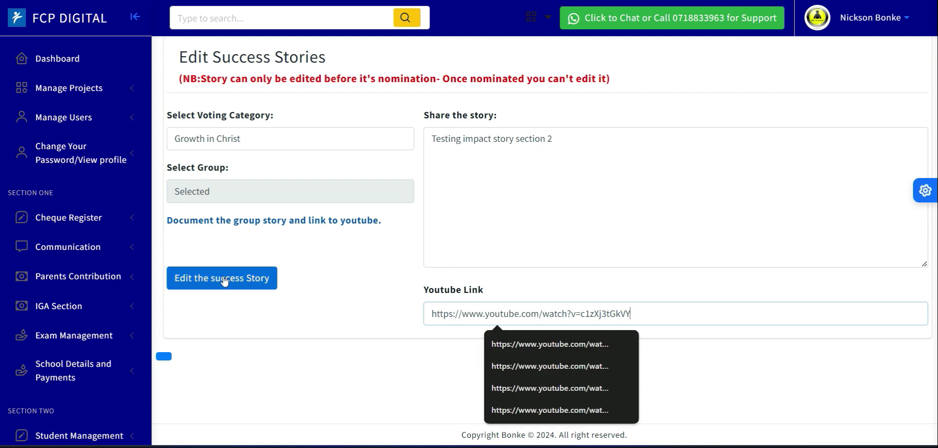
# Review the story text and the available voting categories, keeping Growth in Christ, and save the edited success story.
pyautogui.click(565, 140)
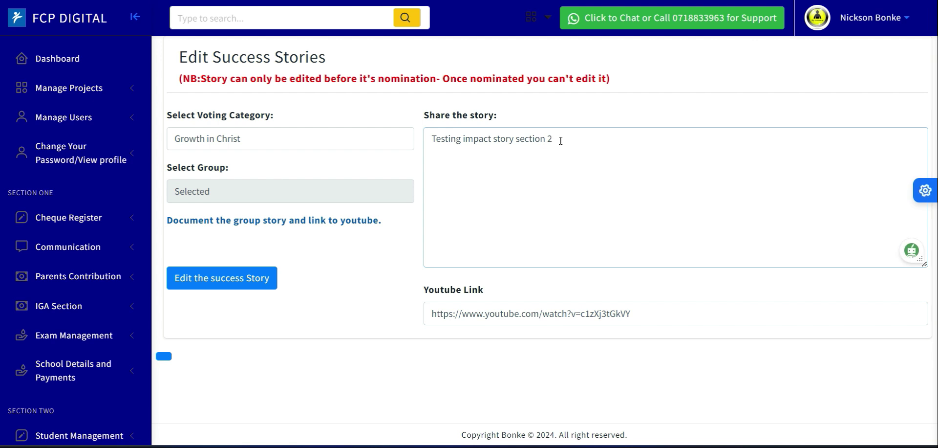
pyautogui.click(319, 149)
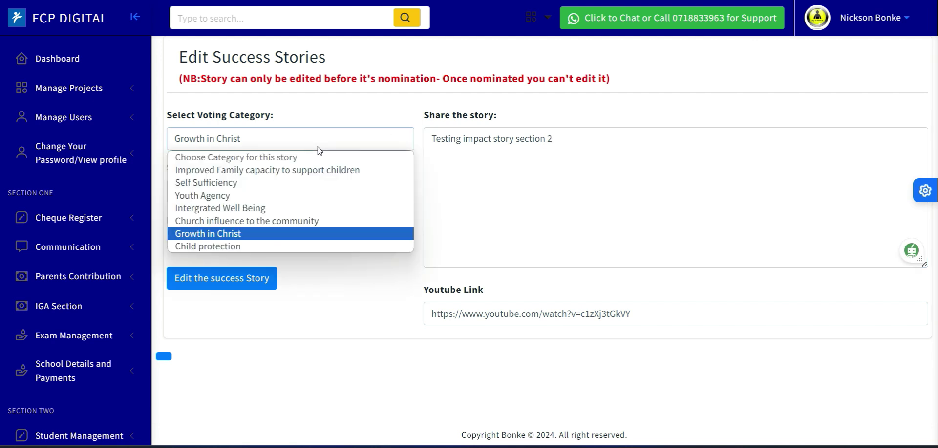
pyautogui.click(569, 136)
pyautogui.click(213, 286)
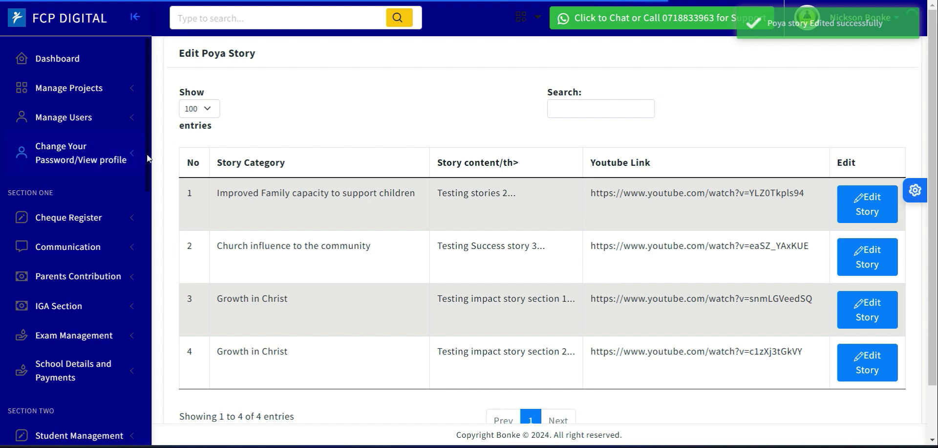
# Compare the video IDs and the "watch?v=" part of the YouTube links across the listed Poya stories.
pyautogui.moveTo(803, 359); pyautogui.dragTo(646, 366)
pyautogui.moveTo(813, 247); pyautogui.dragTo(756, 247)
pyautogui.moveTo(811, 192); pyautogui.dragTo(705, 195)
pyautogui.moveTo(745, 251); pyautogui.dragTo(712, 251)
pyautogui.moveTo(746, 300); pyautogui.dragTo(709, 300)
pyautogui.moveTo(747, 359); pyautogui.dragTo(723, 363)
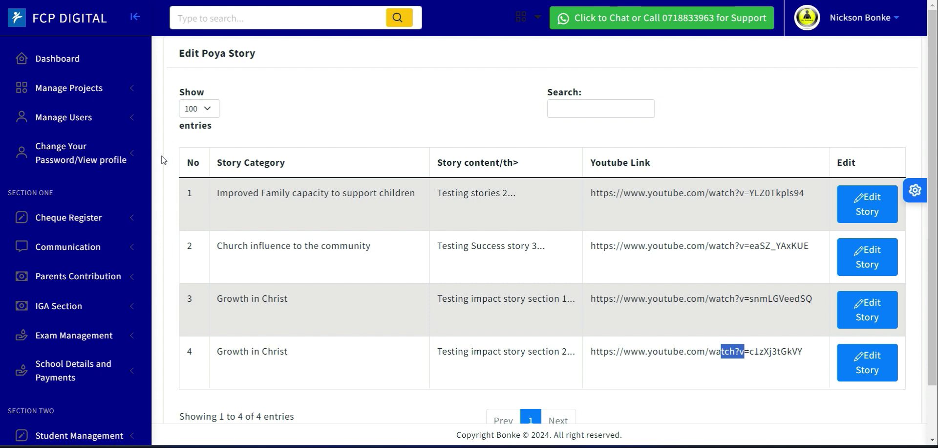
# Open the participants' success stories and search for the Growth in Christ category.
pyautogui.moveTo(147, 154); pyautogui.dragTo(149, 356)
pyautogui.click(71, 266)
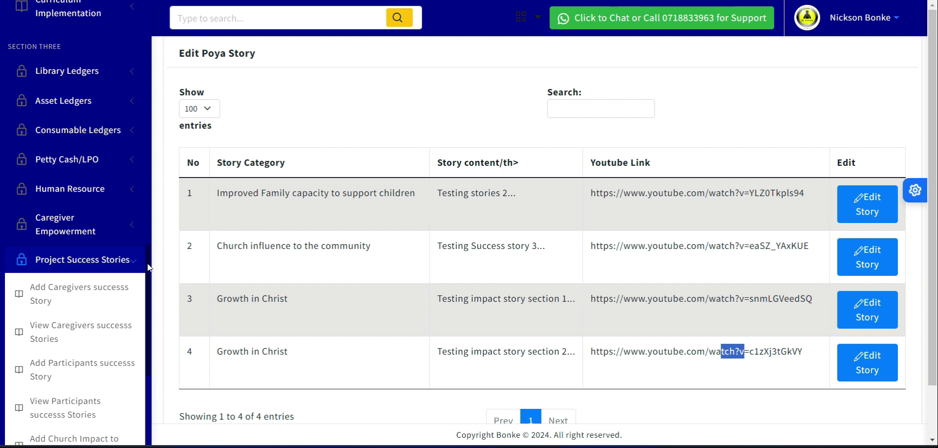
pyautogui.scroll(-4, 147, 299)
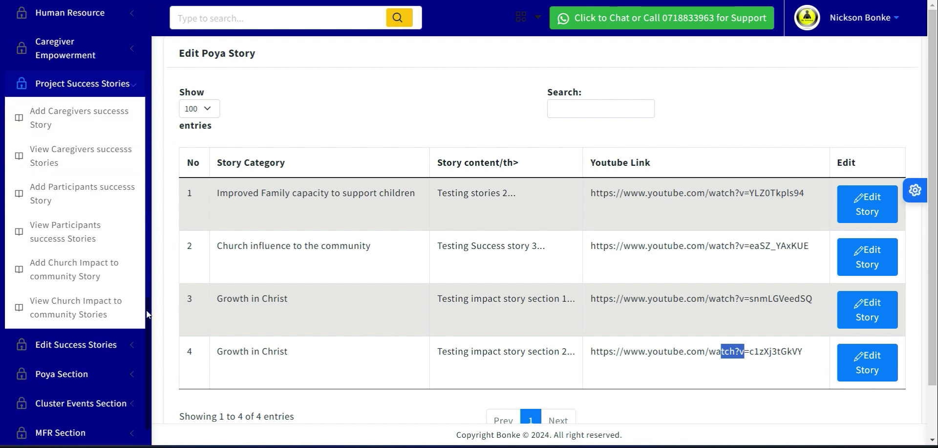
pyautogui.click(63, 241)
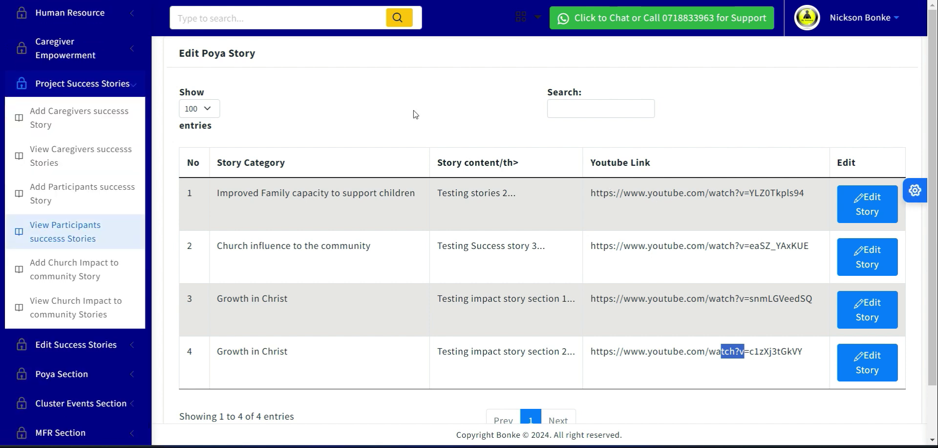
pyautogui.click(352, 102)
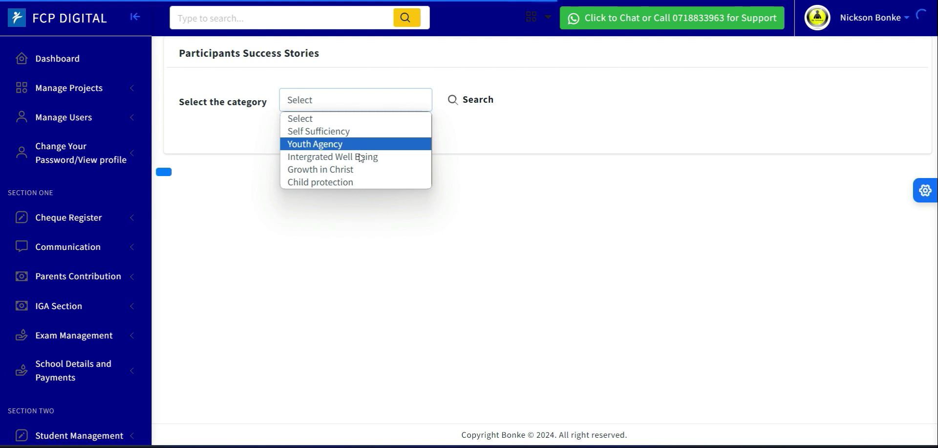
pyautogui.click(358, 172)
pyautogui.click(462, 100)
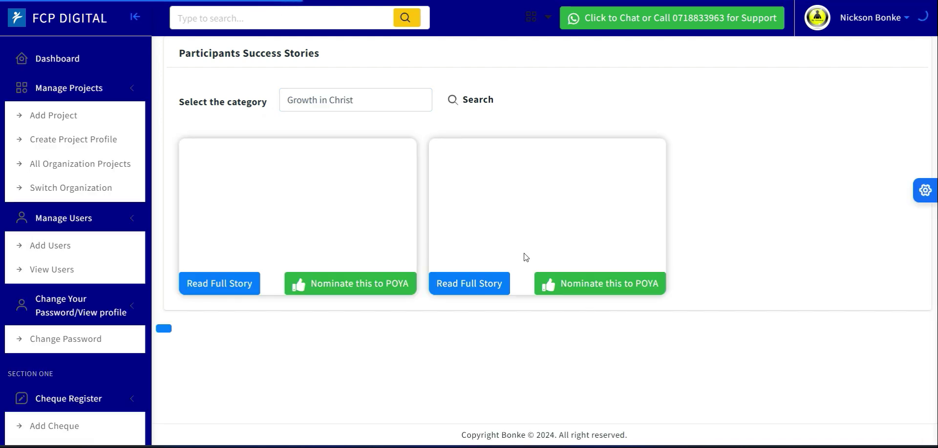
# Play and pause the "The Law of Honour" video of the edited story to check that its link works.
pyautogui.click(551, 207)
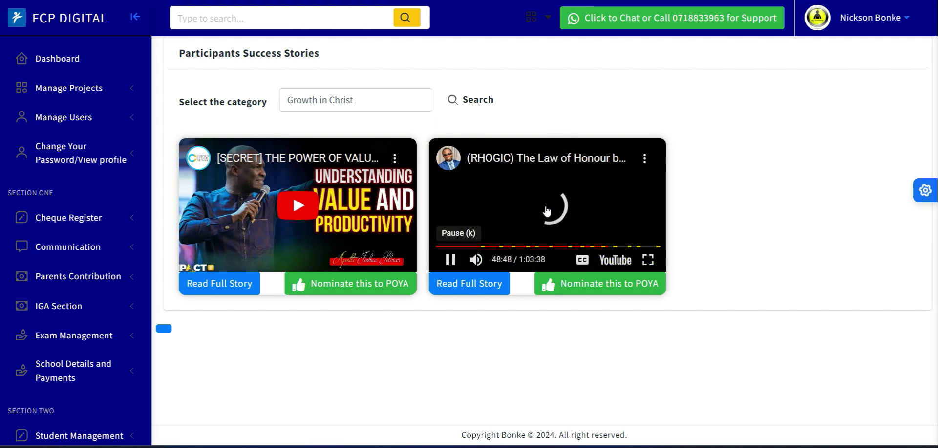
pyautogui.click(546, 215)
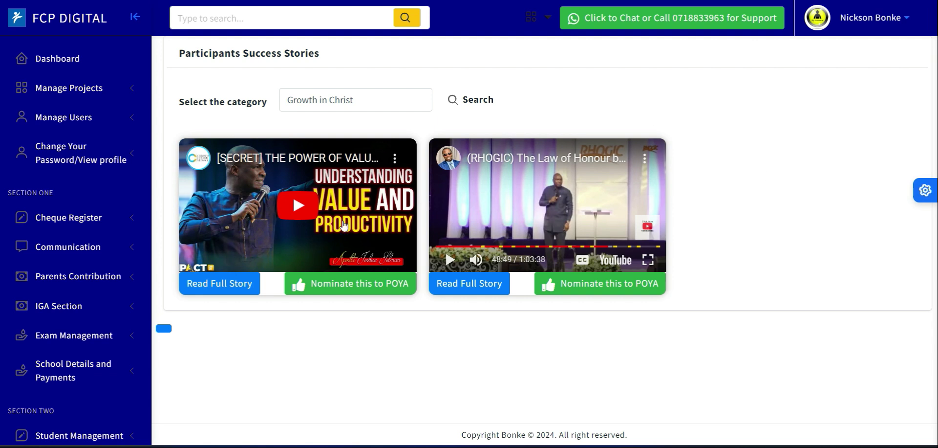
pyautogui.click(449, 260)
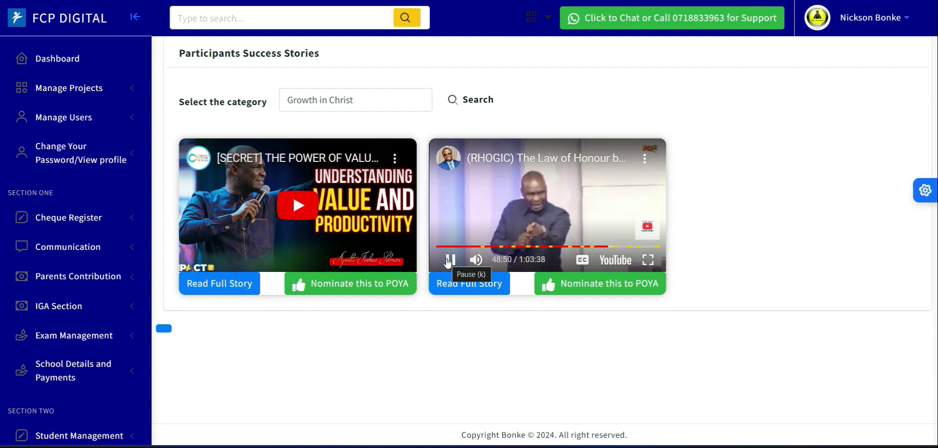
pyautogui.click(449, 261)
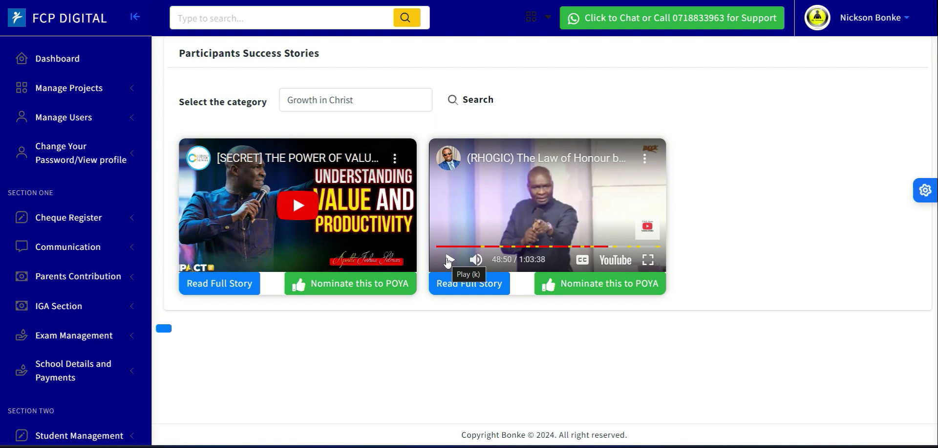
pyautogui.click(449, 260)
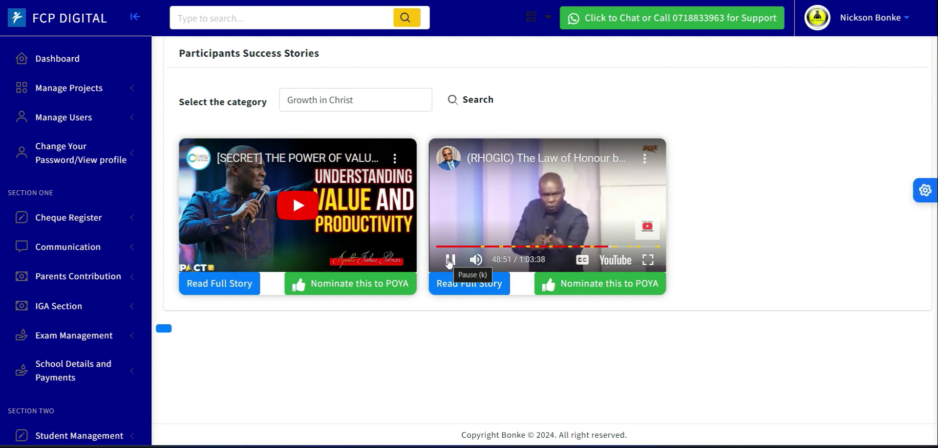
pyautogui.click(455, 285)
# View the full text of both Growth in Christ stories, starting with the edited one.
pyautogui.click(456, 288)
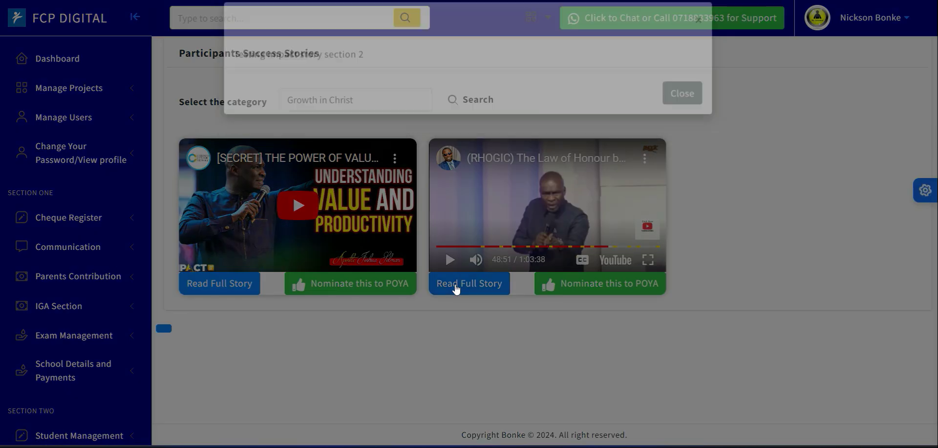
pyautogui.click(227, 288)
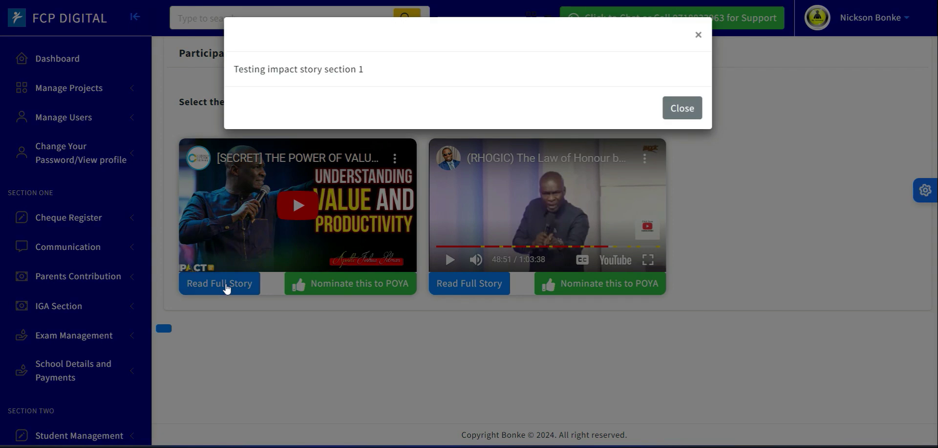
pyautogui.click(227, 288)
# Briefly play and pause the "[SECRET] THE POWER OF VALU..." video and then the "The Law of Honour" video.
pyautogui.click(292, 211)
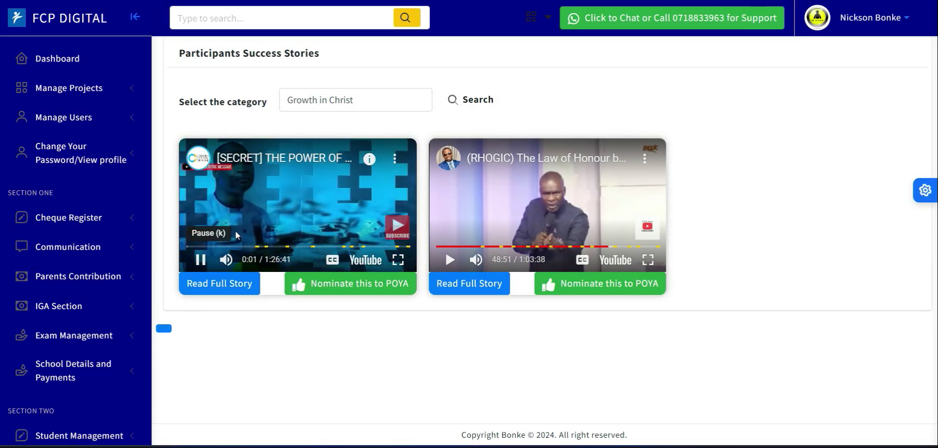
pyautogui.click(201, 259)
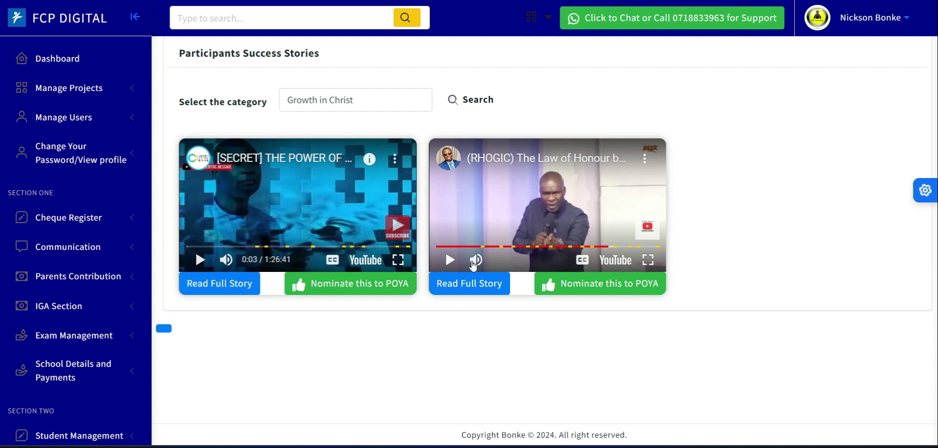
pyautogui.click(449, 260)
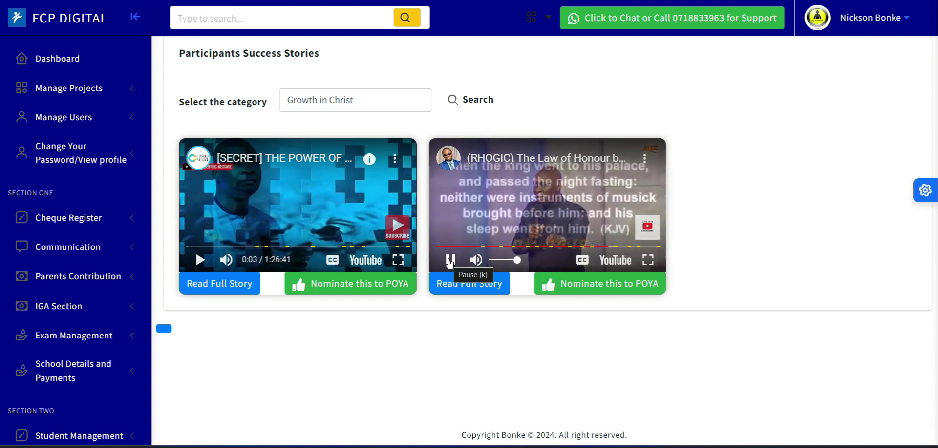
pyautogui.click(450, 261)
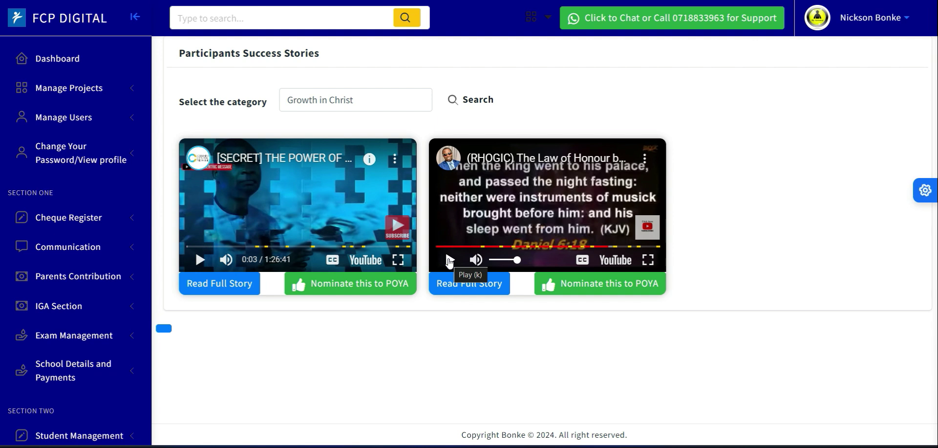
# Read the full story under "The Law of Honour" and the one under "[SECRET] THE POWER OF VALU...", closing each.
pyautogui.click(475, 292)
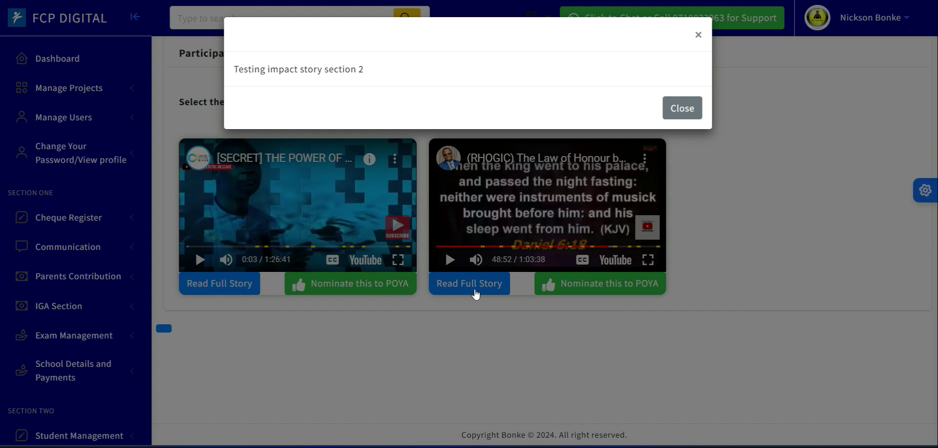
pyautogui.click(672, 108)
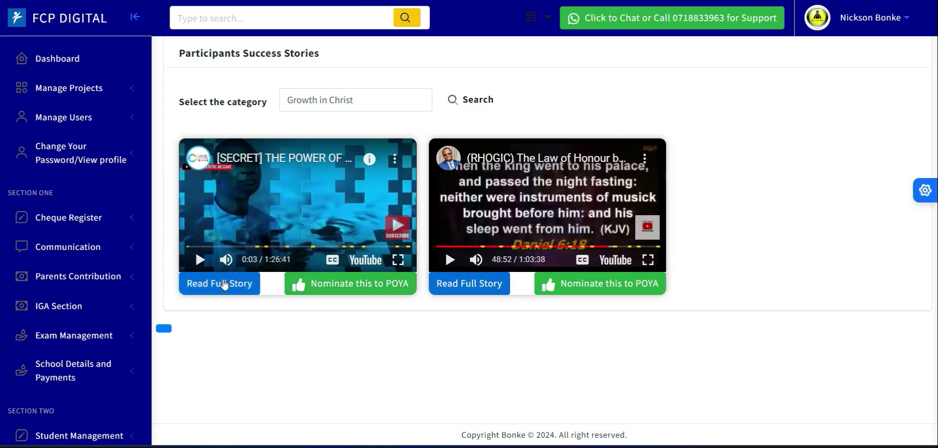
pyautogui.click(224, 284)
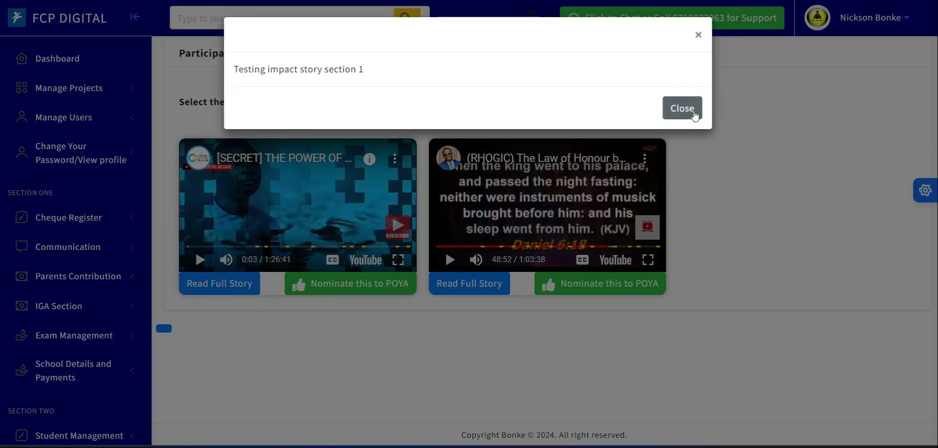
pyautogui.click(684, 108)
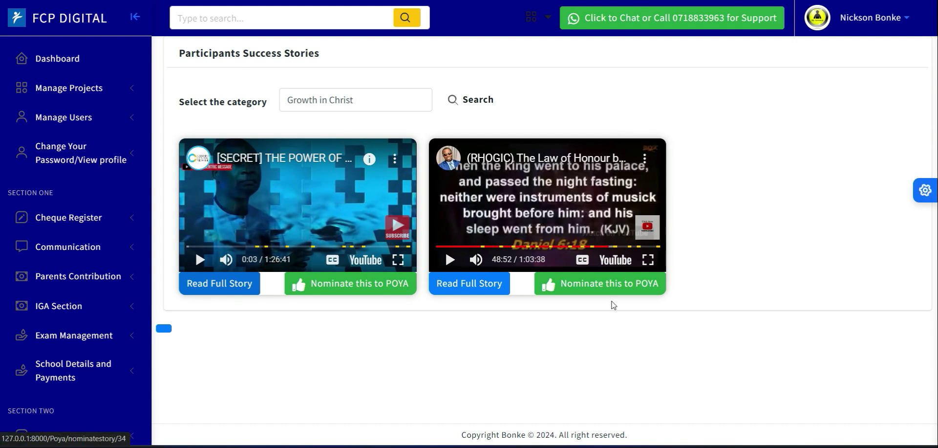
# Reread the full "The Law of Honour" story and nominate it to POYA.
pyautogui.click(488, 288)
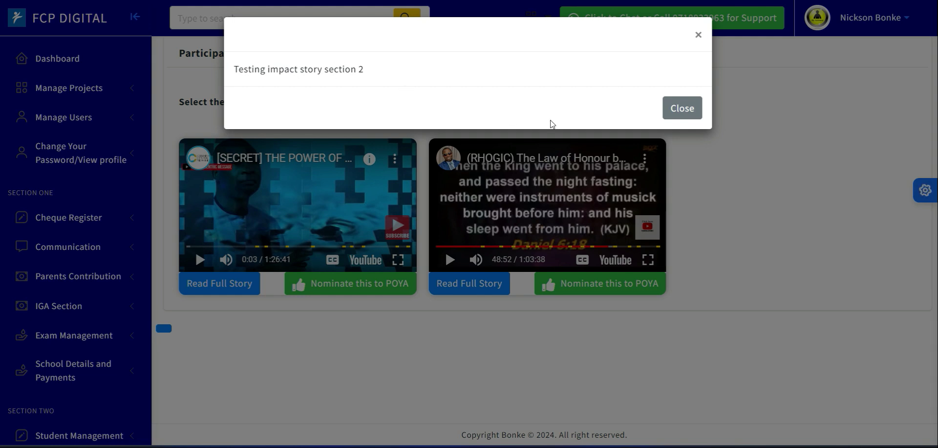
pyautogui.click(683, 108)
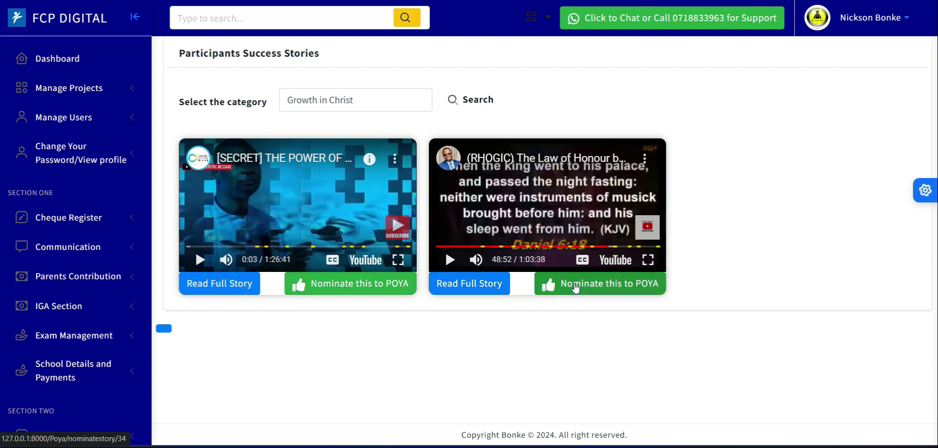
pyautogui.click(575, 288)
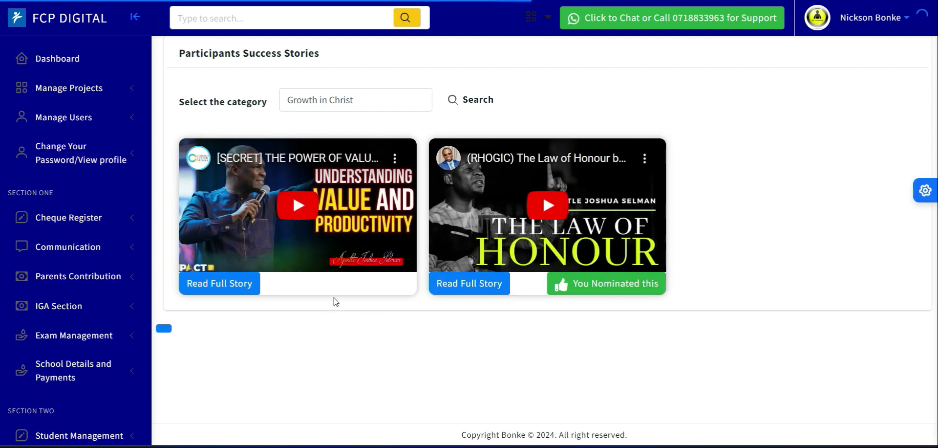
# Open the Edit Poya Story list and highlight the Growth in Christ story's content and YouTube link.
pyautogui.moveTo(149, 155); pyautogui.dragTo(144, 342)
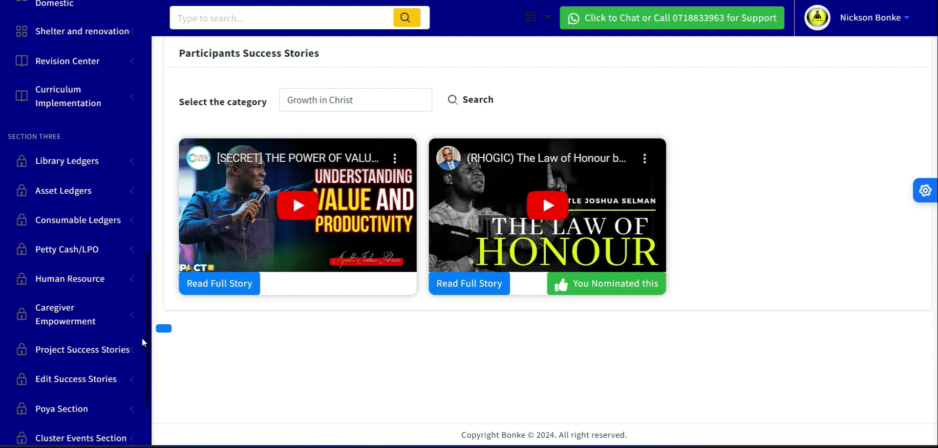
pyautogui.scroll(-1, 142, 342)
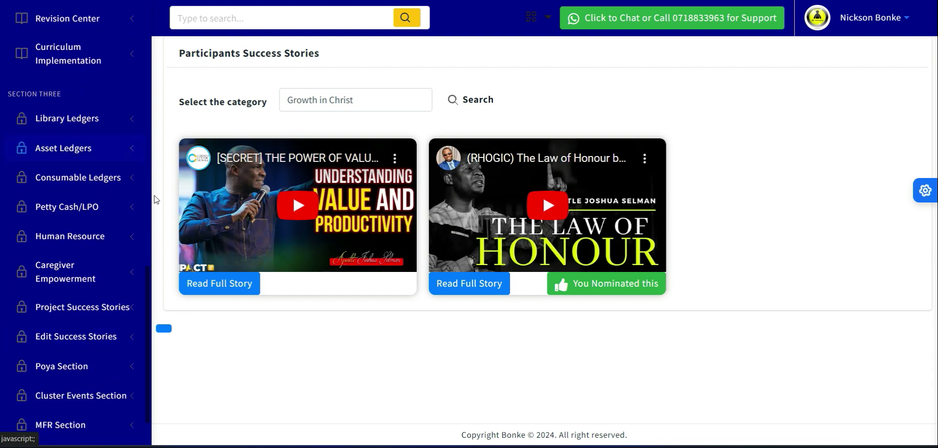
pyautogui.scroll(-4, 150, 279)
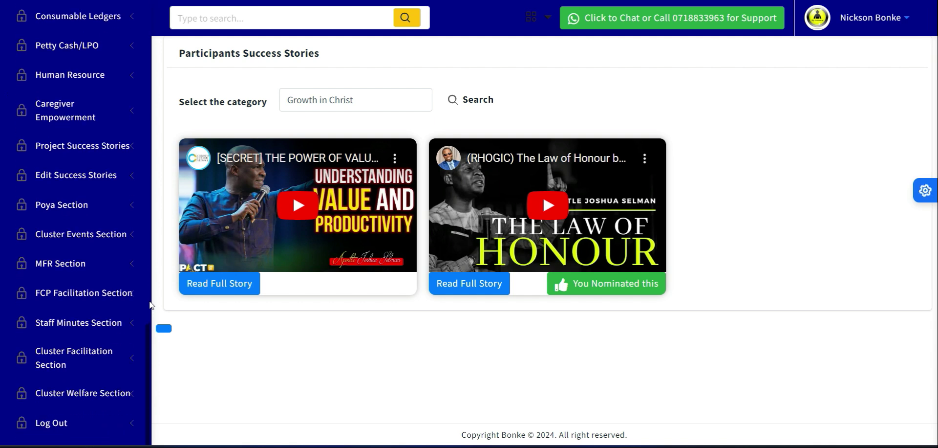
pyautogui.scroll(5, 150, 308)
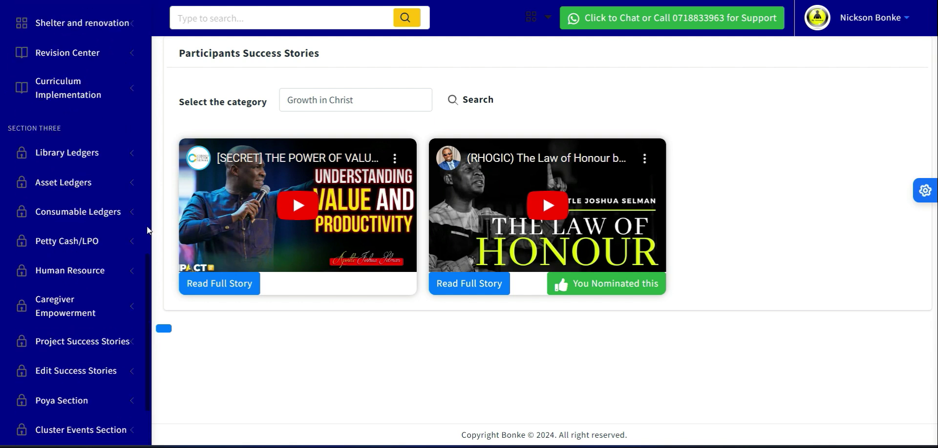
pyautogui.scroll(-1, 145, 230)
pyautogui.scroll(5, 144, 175)
pyautogui.scroll(3, 143, 92)
pyautogui.scroll(-8, 142, 93)
pyautogui.scroll(-5, 148, 223)
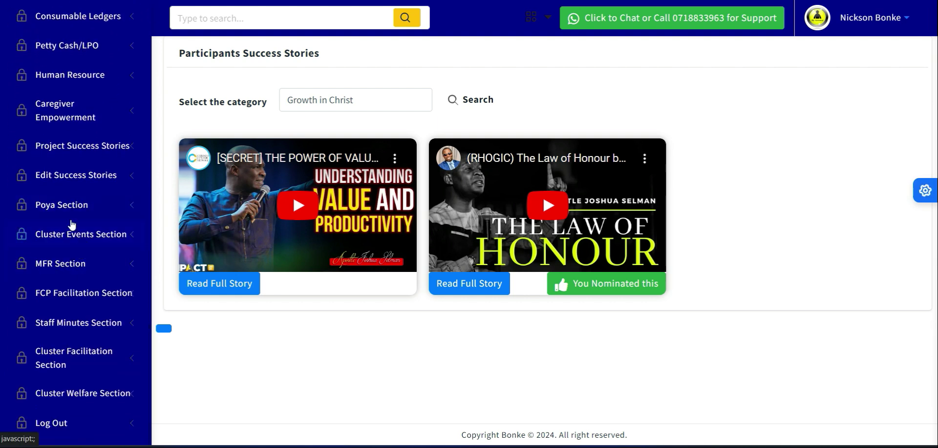
pyautogui.click(65, 184)
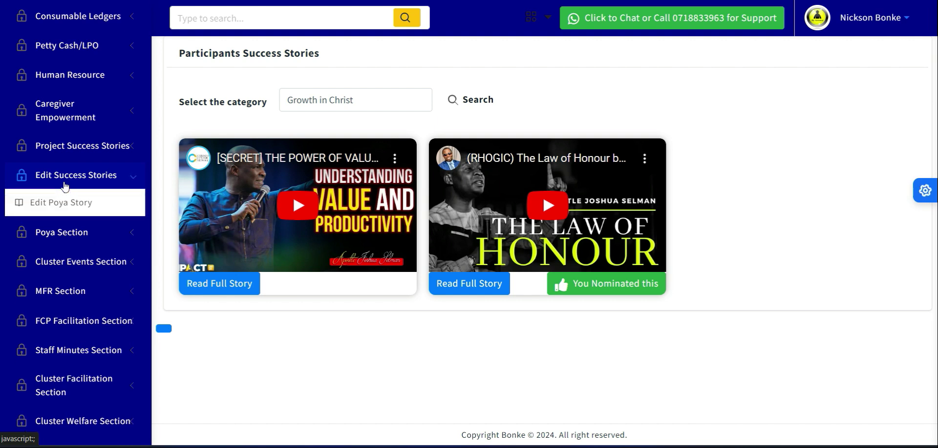
pyautogui.click(66, 206)
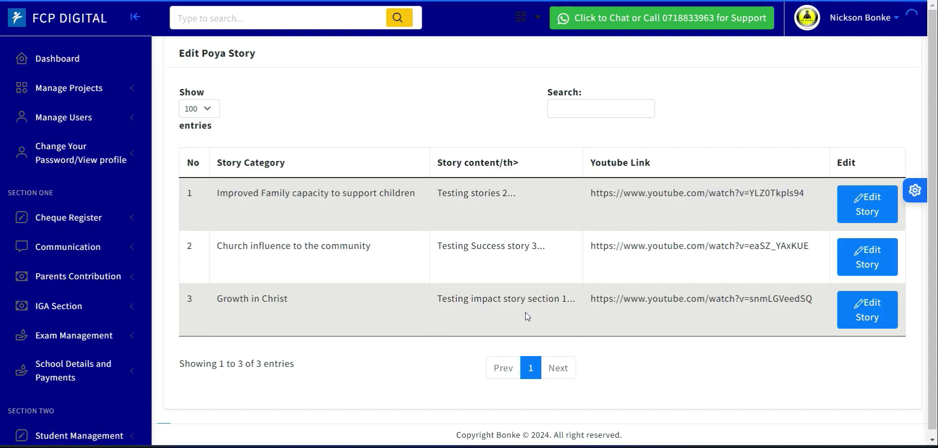
pyautogui.moveTo(464, 299); pyautogui.dragTo(810, 313)
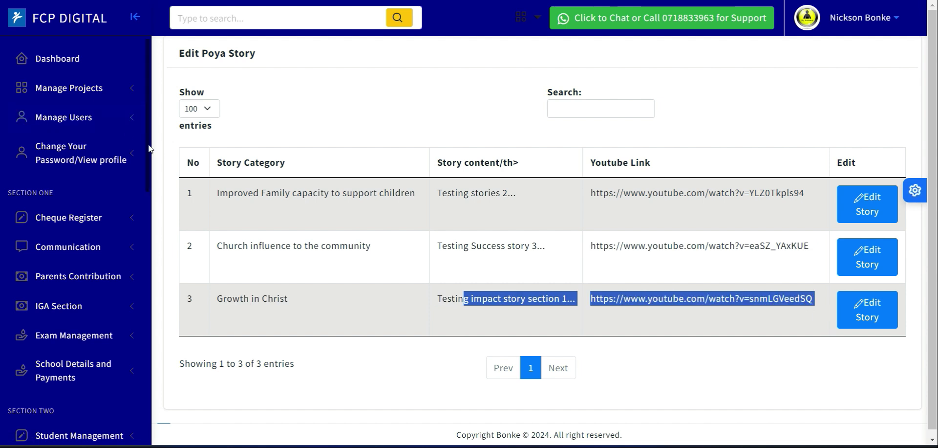
# Open the participants' success stories page from the Project Success Stories section.
pyautogui.scroll(-6, 150, 148)
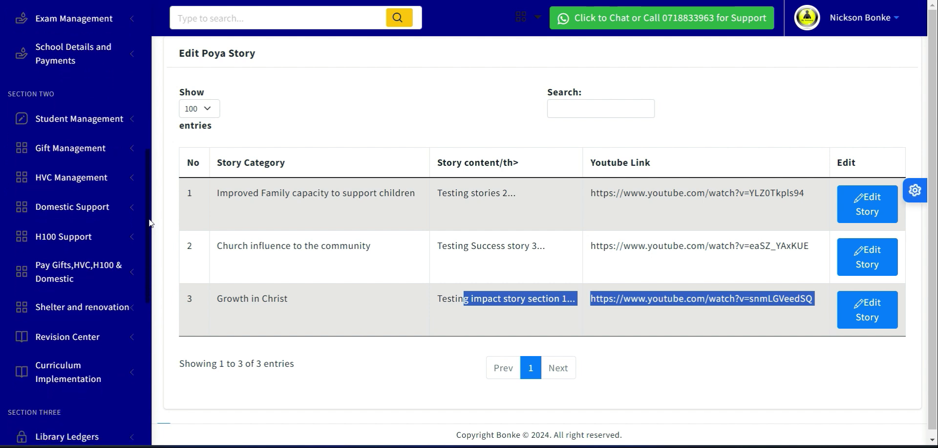
pyautogui.scroll(-2, 149, 229)
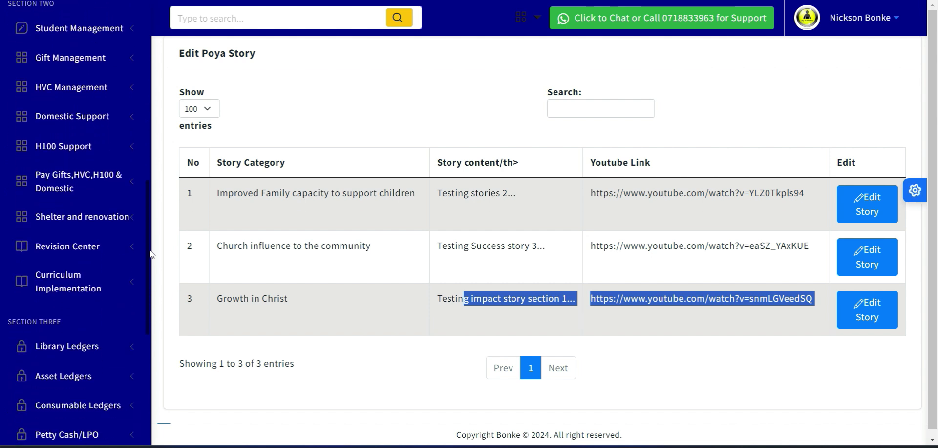
pyautogui.scroll(-1, 151, 255)
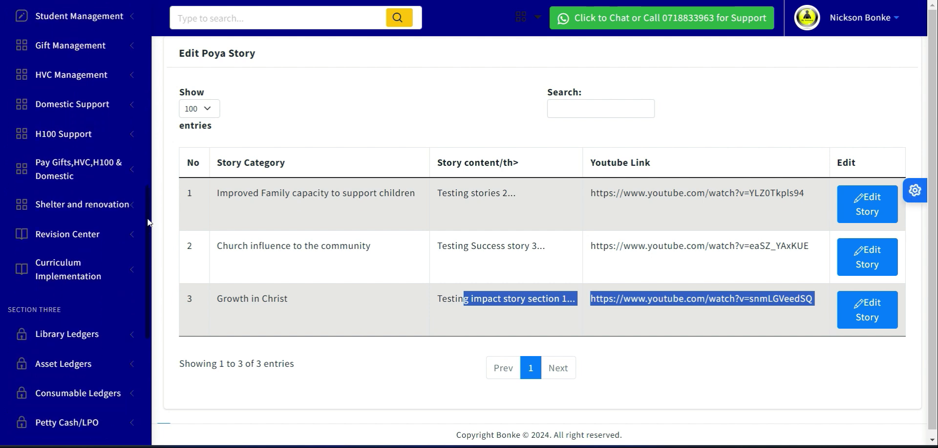
pyautogui.scroll(3, 148, 223)
pyautogui.scroll(-6, 143, 273)
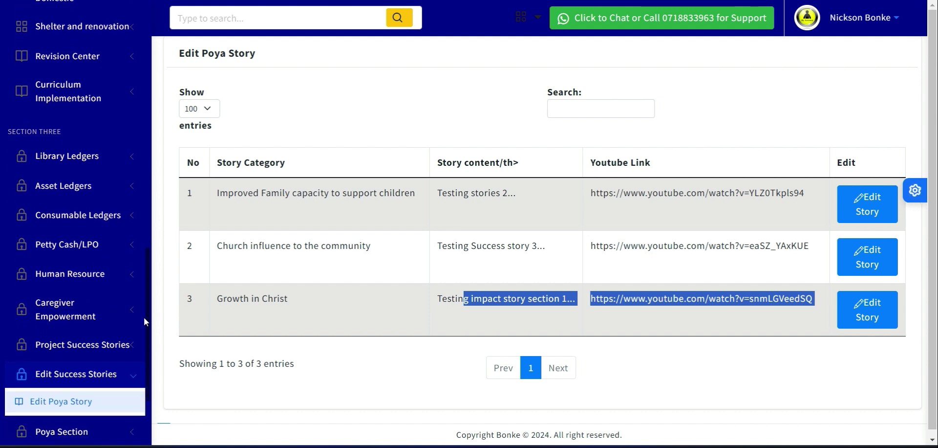
pyautogui.scroll(-1, 143, 321)
pyautogui.click(78, 291)
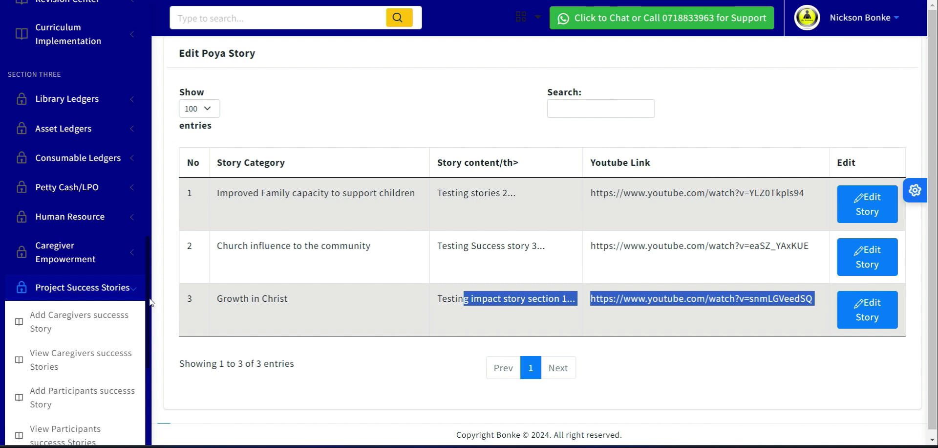
pyautogui.scroll(-3, 151, 300)
pyautogui.click(54, 242)
# Search the participants' success stories for the Growth in Christ category and look over the other category options.
pyautogui.click(335, 99)
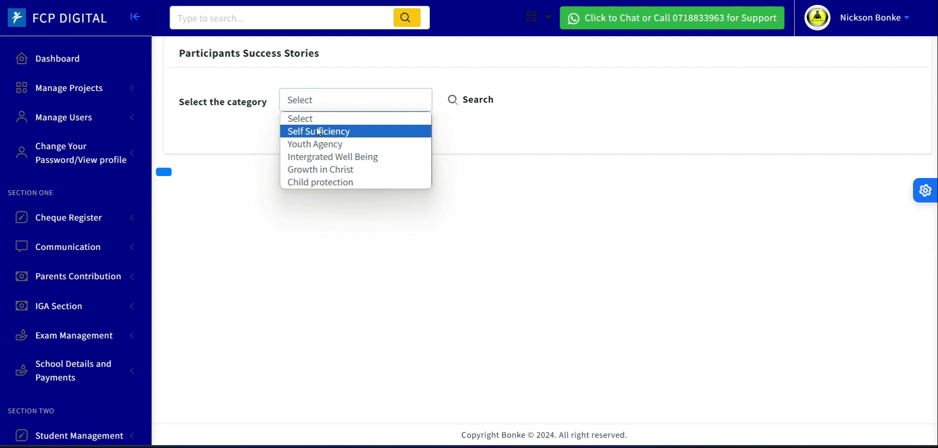
pyautogui.click(328, 170)
pyautogui.click(468, 106)
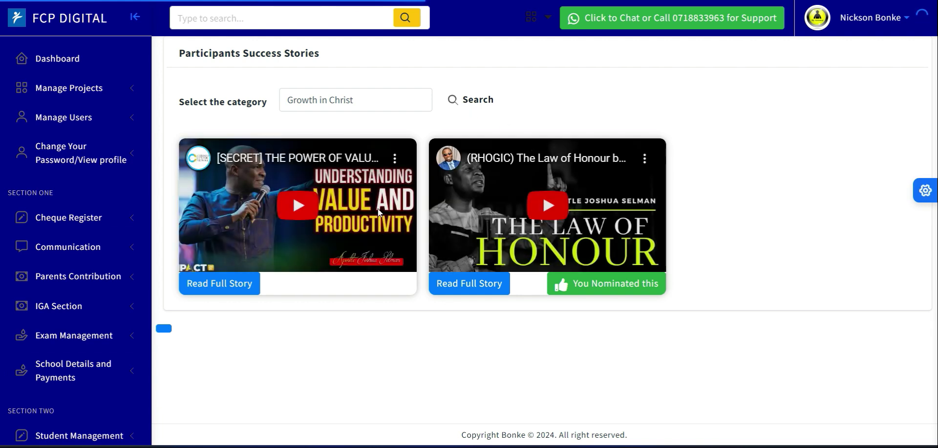
pyautogui.click(346, 100)
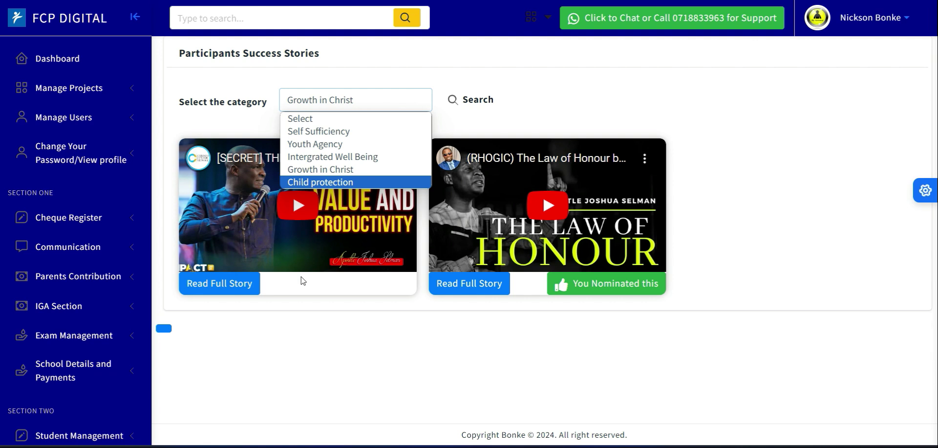
pyautogui.click(336, 288)
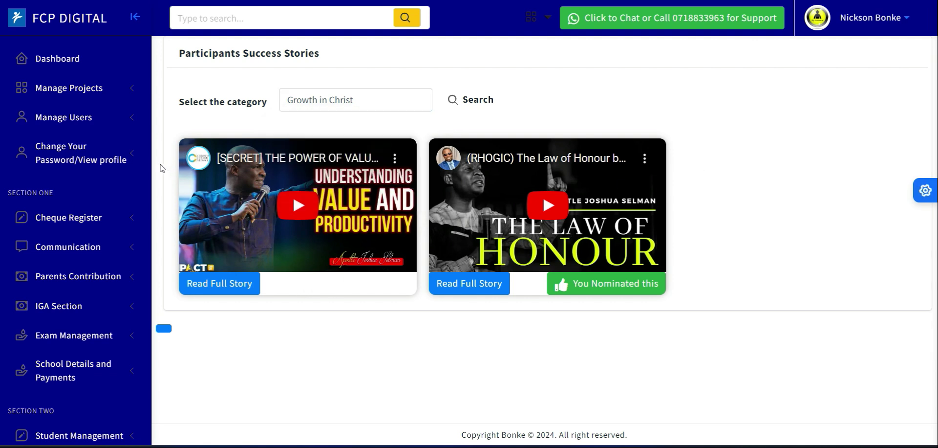
# Open Cluster Poya Voting in the Poya Section and search for the Growth in Christ stories.
pyautogui.scroll(-12, 147, 196)
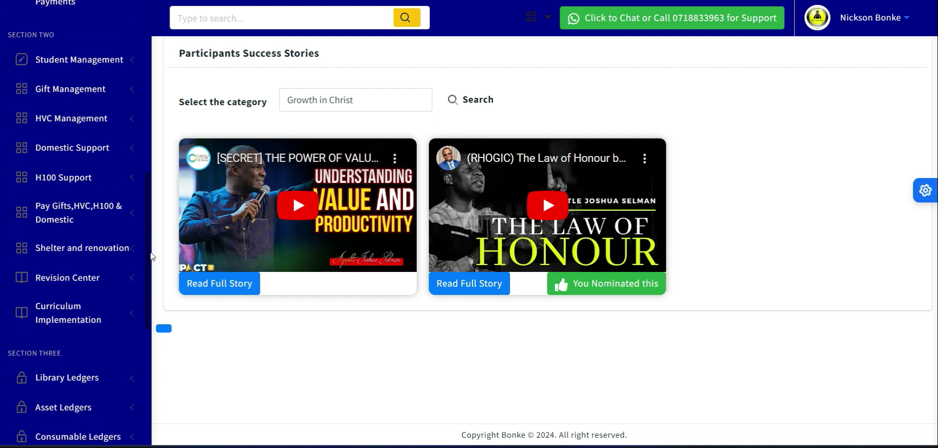
pyautogui.scroll(-3, 145, 351)
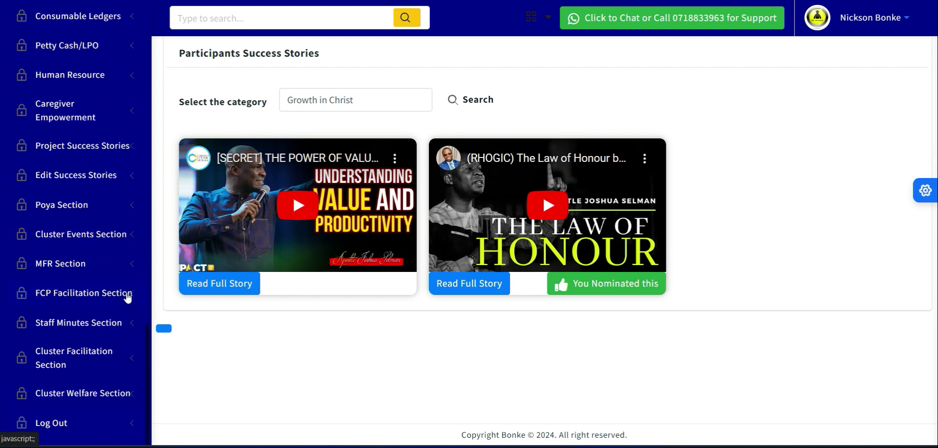
pyautogui.click(76, 210)
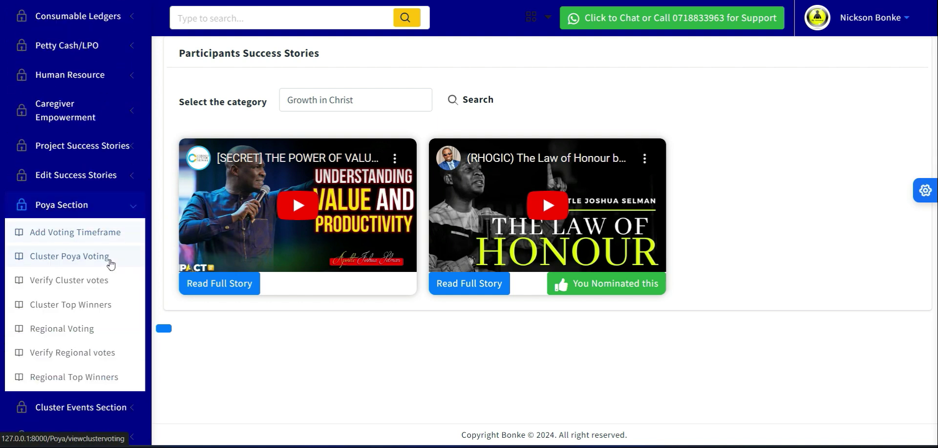
pyautogui.click(74, 264)
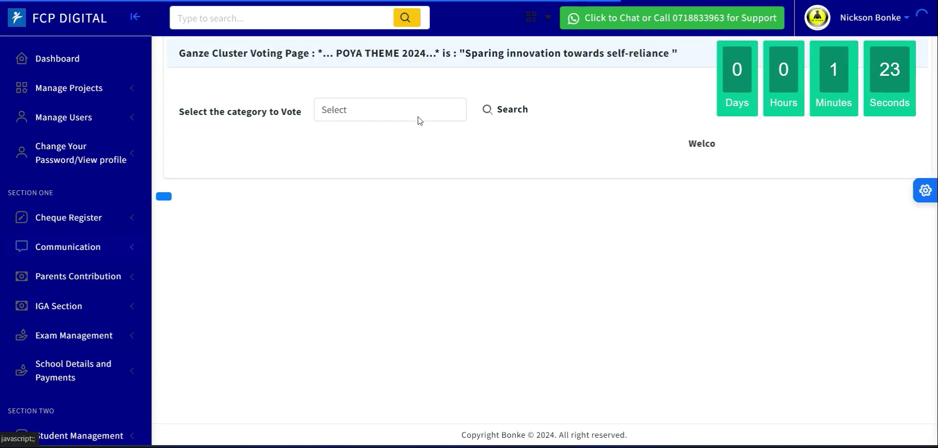
pyautogui.click(363, 122)
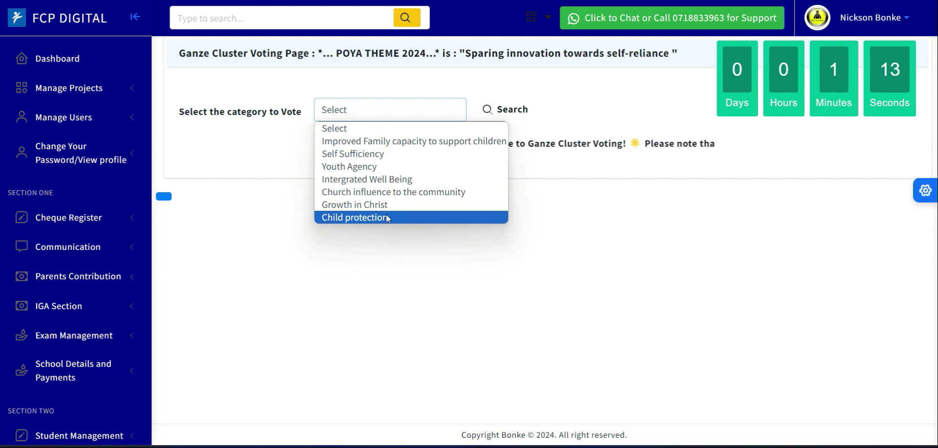
pyautogui.click(361, 204)
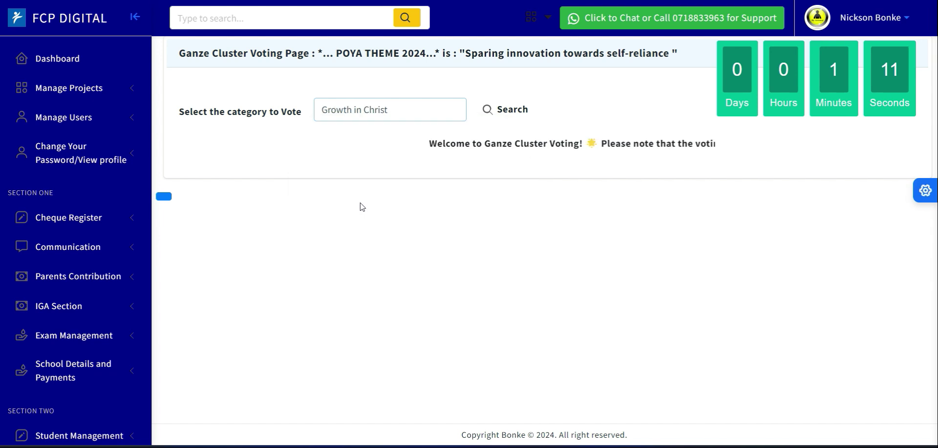
pyautogui.click(520, 110)
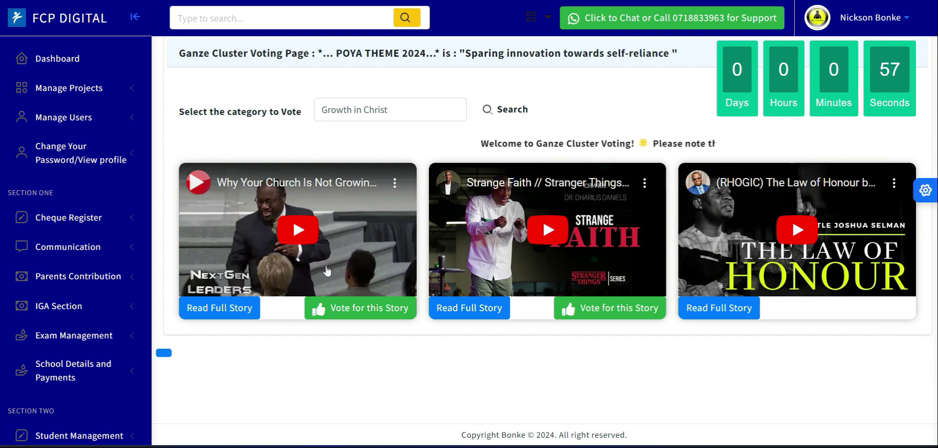
# Briefly play the "Why Your Church Is Not Growin..." and "Strange Faith" videos, and vote for the "Strange Faith" story.
pyautogui.click(298, 237)
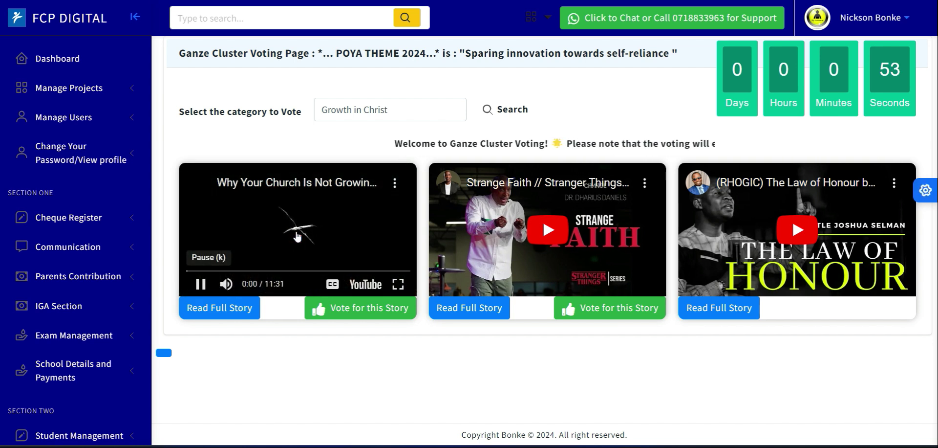
pyautogui.click(546, 231)
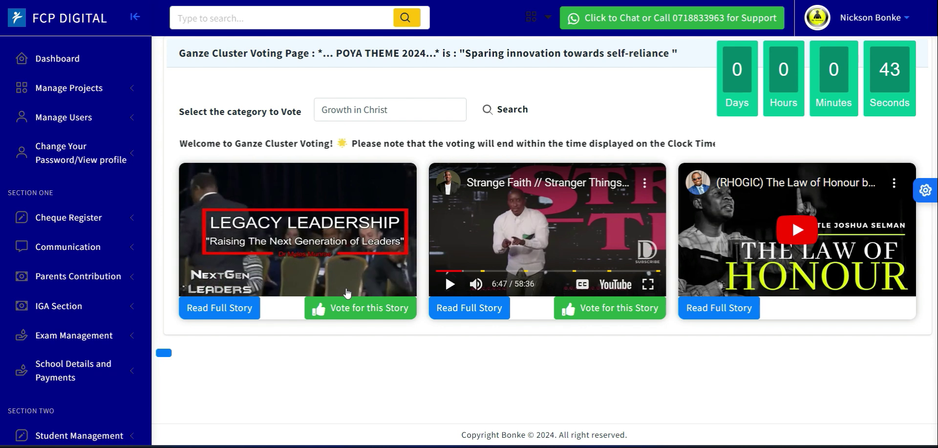
pyautogui.click(202, 286)
pyautogui.click(202, 286)
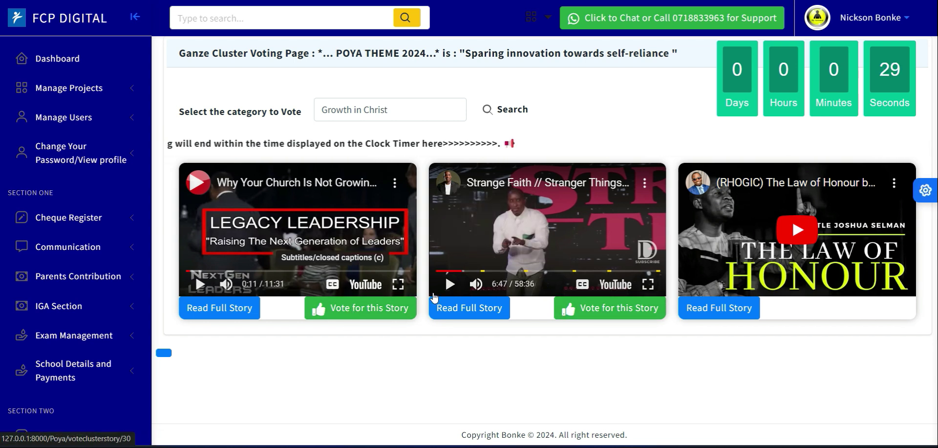
pyautogui.click(607, 314)
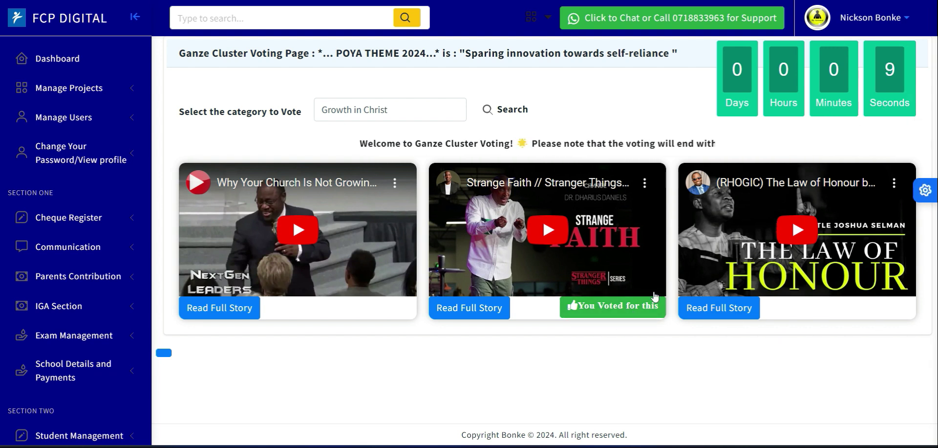
# Search the cluster voting page for stories in the Improved Family capacity to support children category.
pyautogui.click(390, 115)
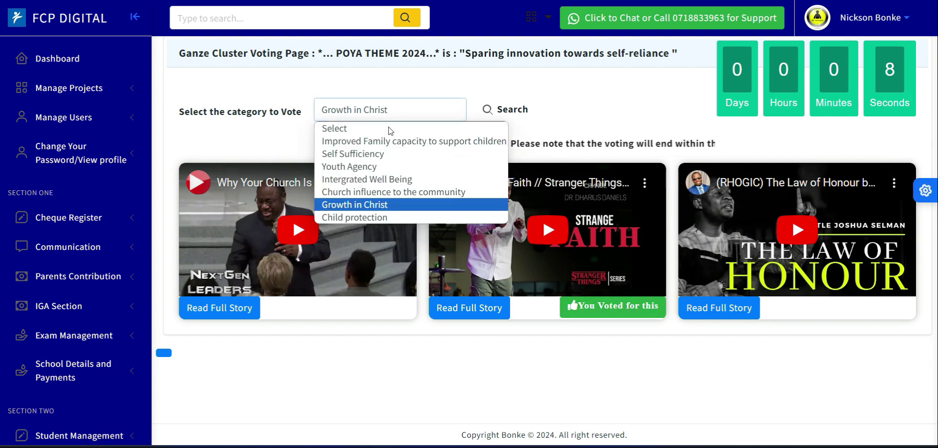
pyautogui.click(372, 146)
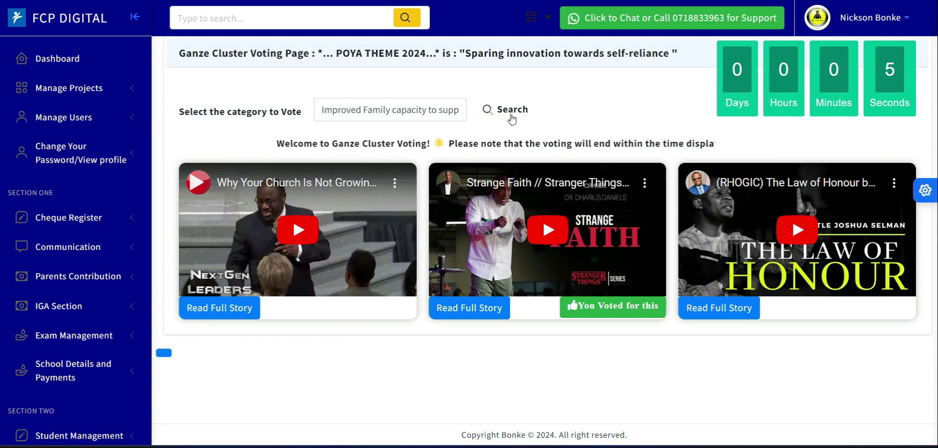
pyautogui.click(512, 119)
pyautogui.click(412, 110)
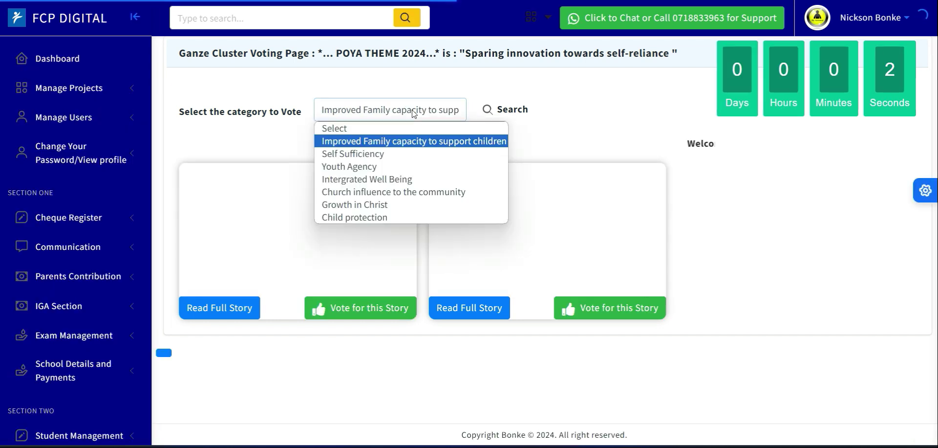
pyautogui.click(575, 92)
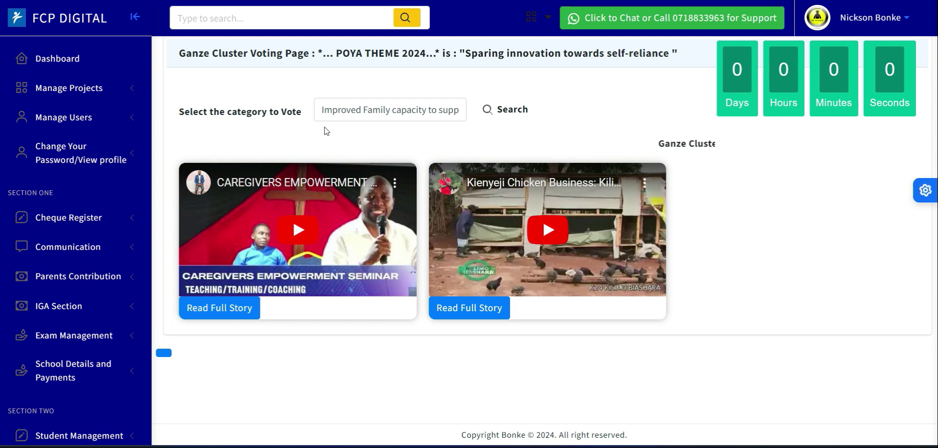
# Switch the cluster voting category back to Growth in Christ and search its stories again.
pyautogui.click(350, 119)
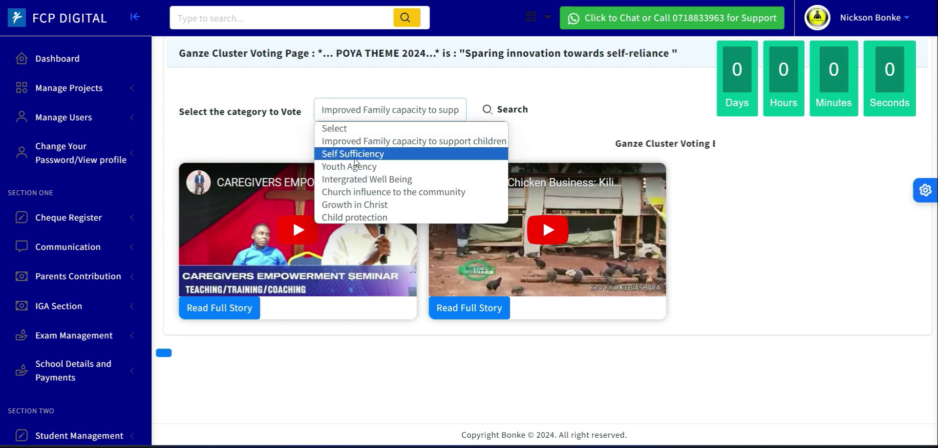
pyautogui.click(364, 205)
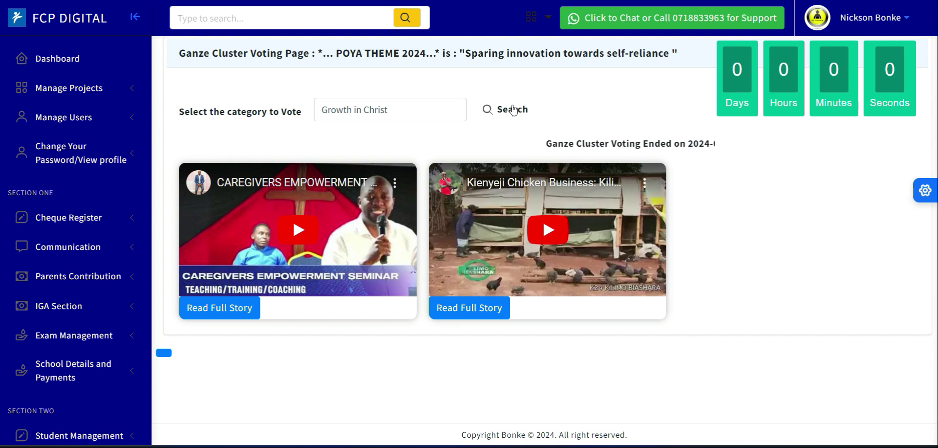
pyautogui.click(513, 109)
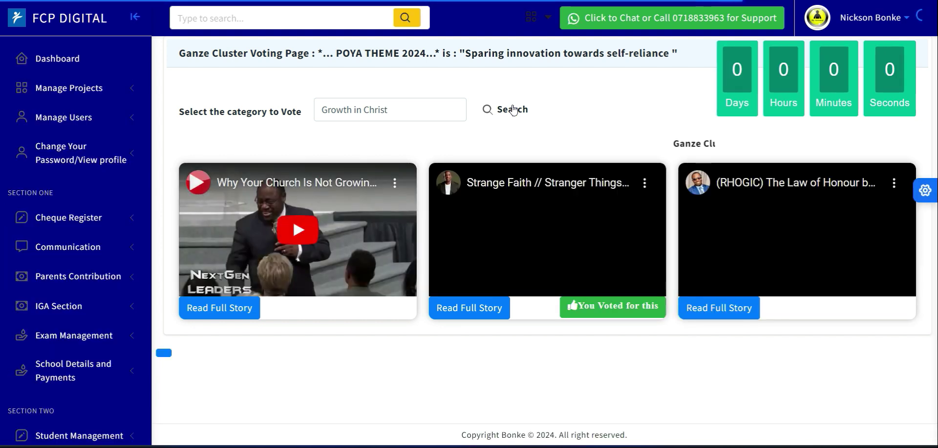